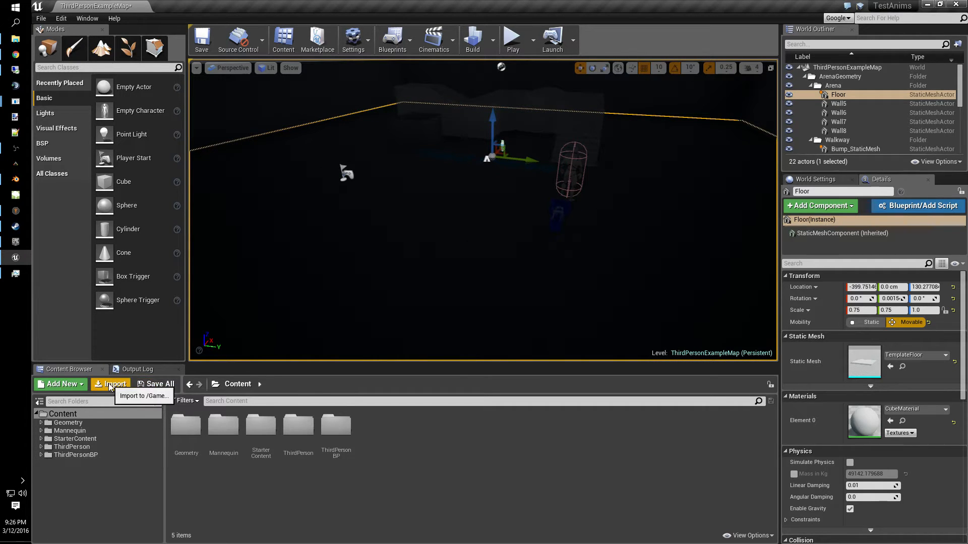
- Create a new folder named EmissiveFloor in the Content folder
left_click(70, 496)
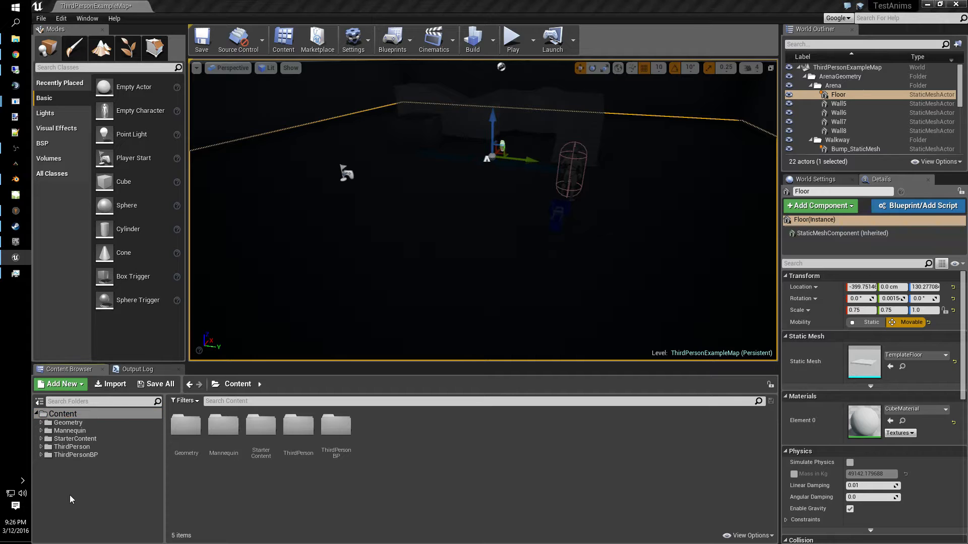
right_click(69, 495)
left_click(110, 381)
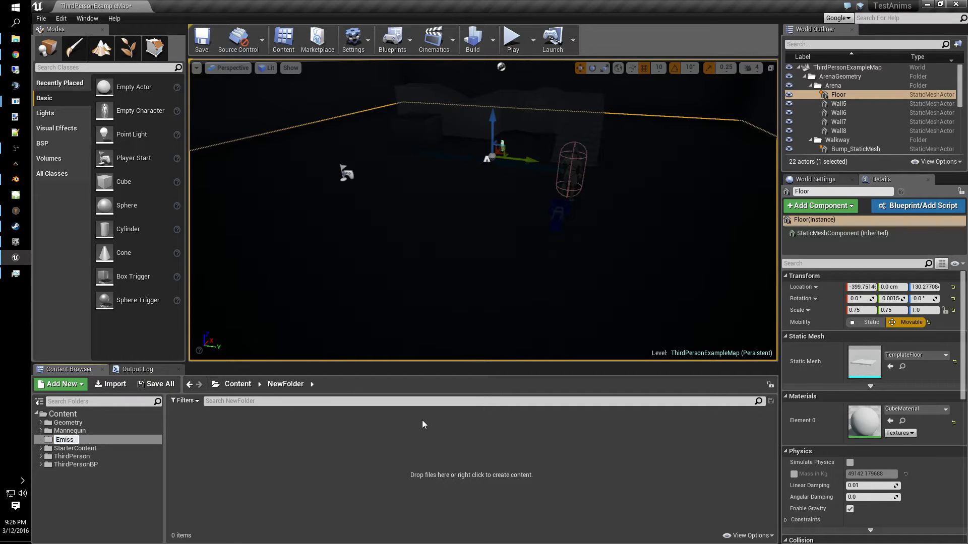
type("EmissiveFloor")
key("Return")
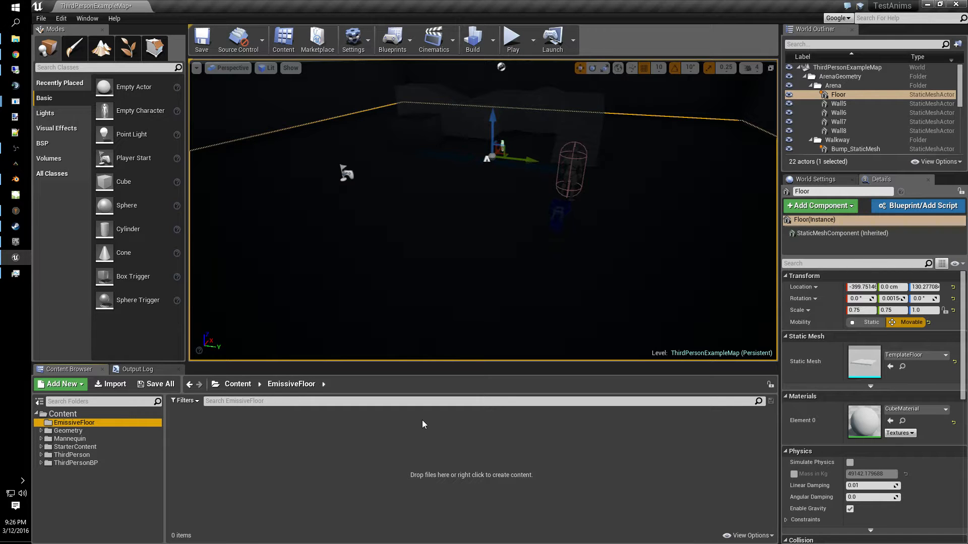
- Inside the EmissiveFloor folder, create an Actor Blueprint class named EmissiveFloor_BP
left_click(88, 416)
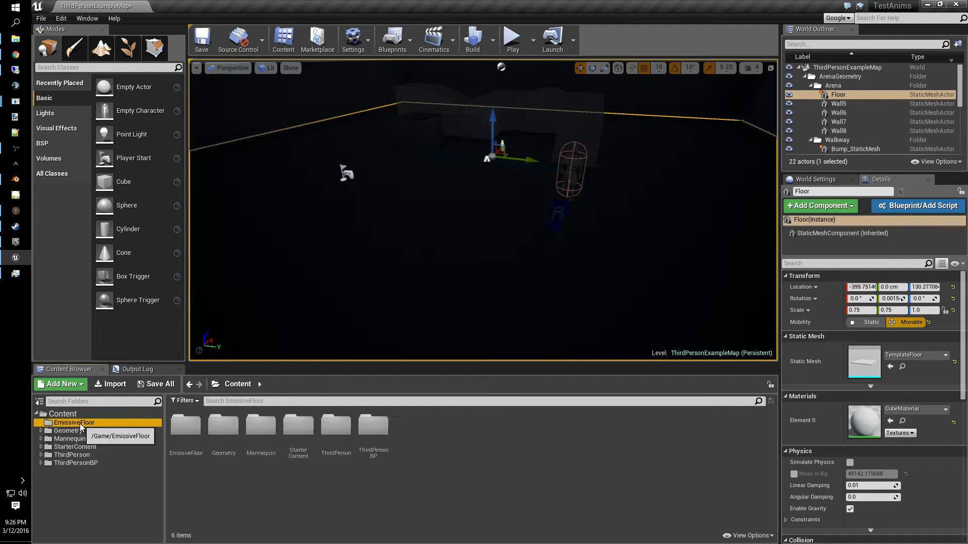
left_click(76, 423)
right_click(280, 478)
left_click(333, 356)
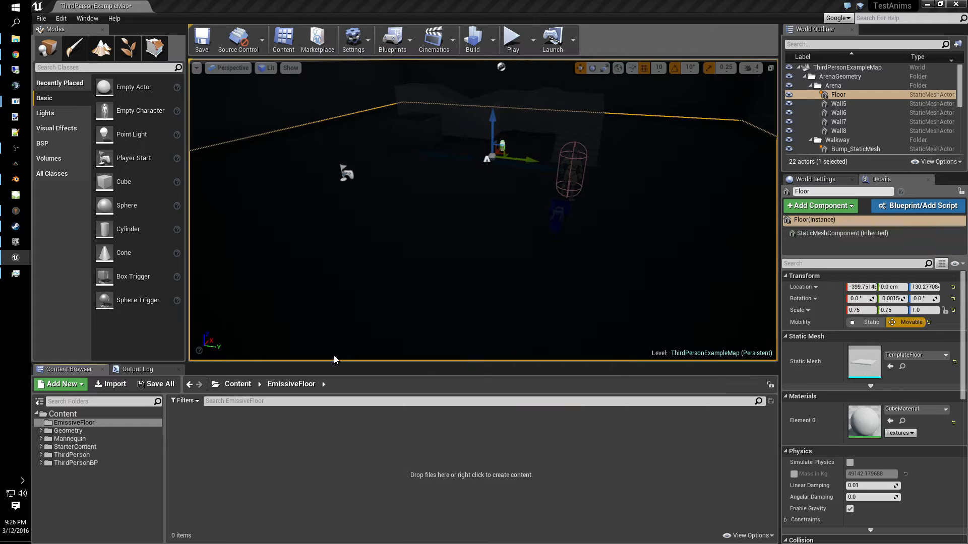
left_click(408, 182)
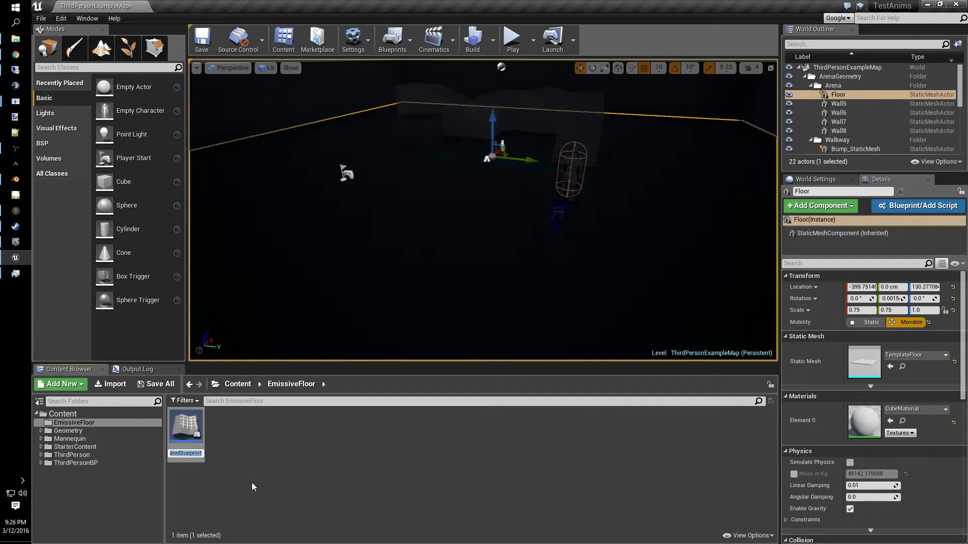
type("EmissiveFloor_BP")
key("Return")
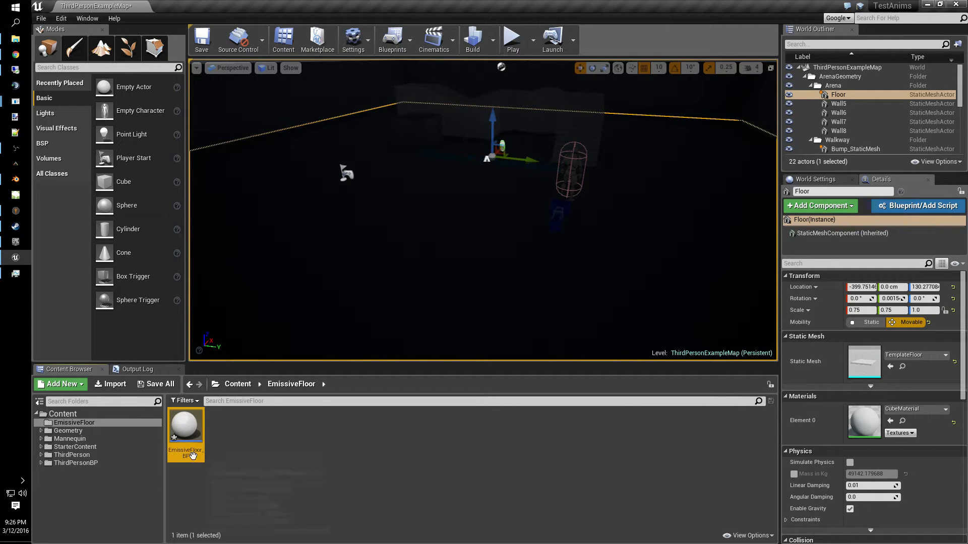
- Open EmissiveFloor_BP and add a Cube component
double_click(185, 434)
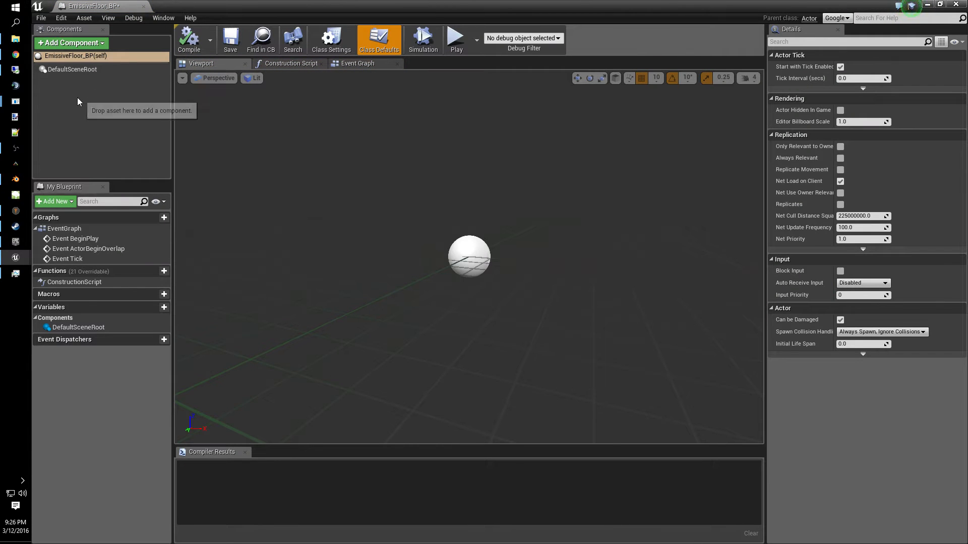
left_click(78, 45)
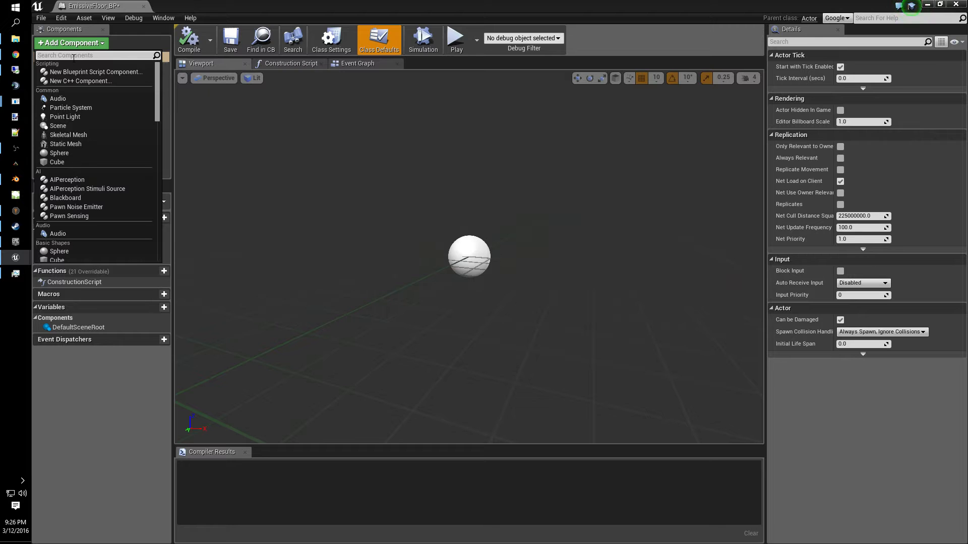
left_click(67, 159)
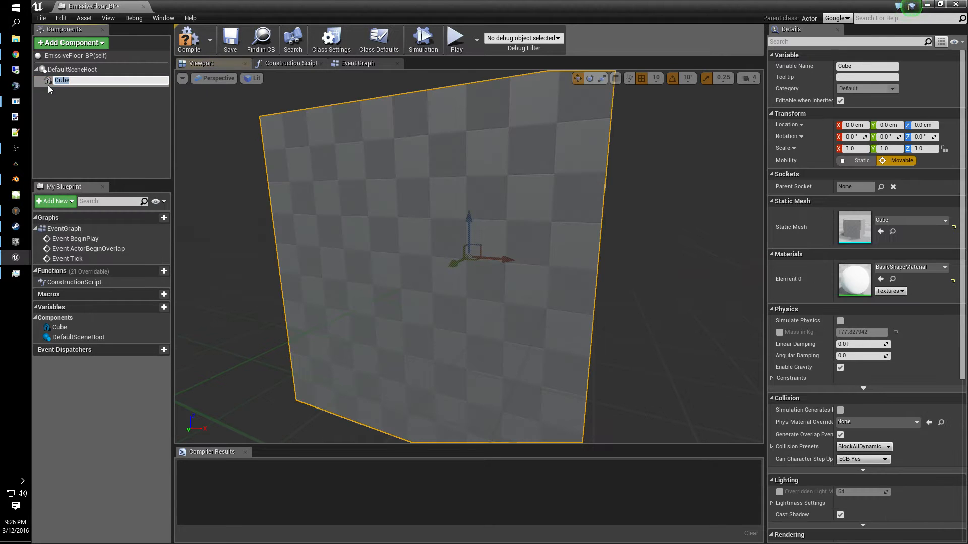
- Make the Cube the root component in place of the default scene root and rename it Floor
left_click(49, 85)
left_click_drag(49, 80, 83, 71)
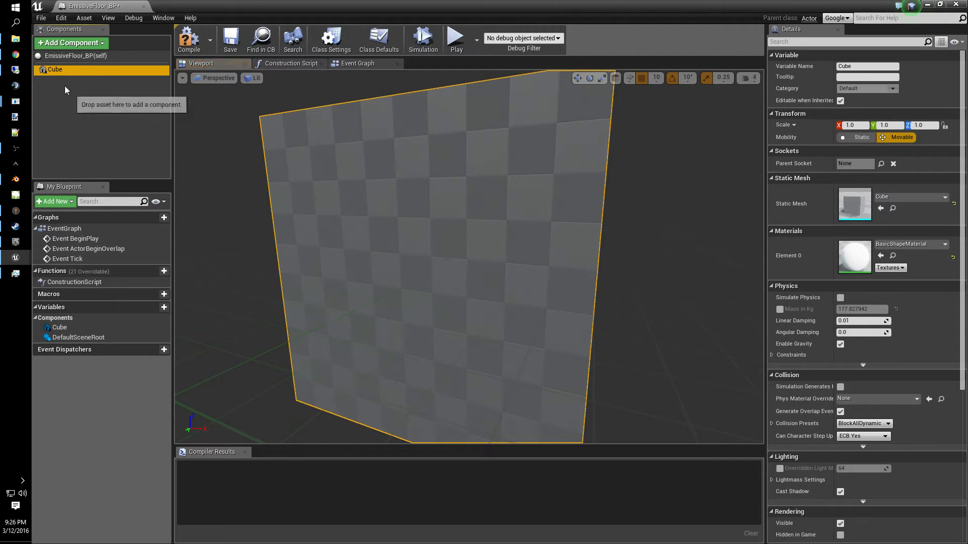
left_click(62, 70)
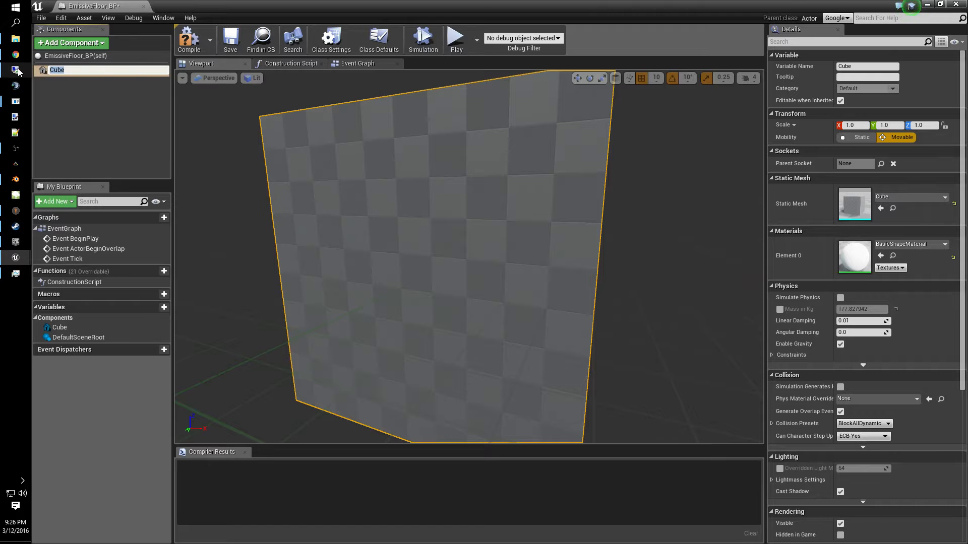
type("Floor")
key("Return")
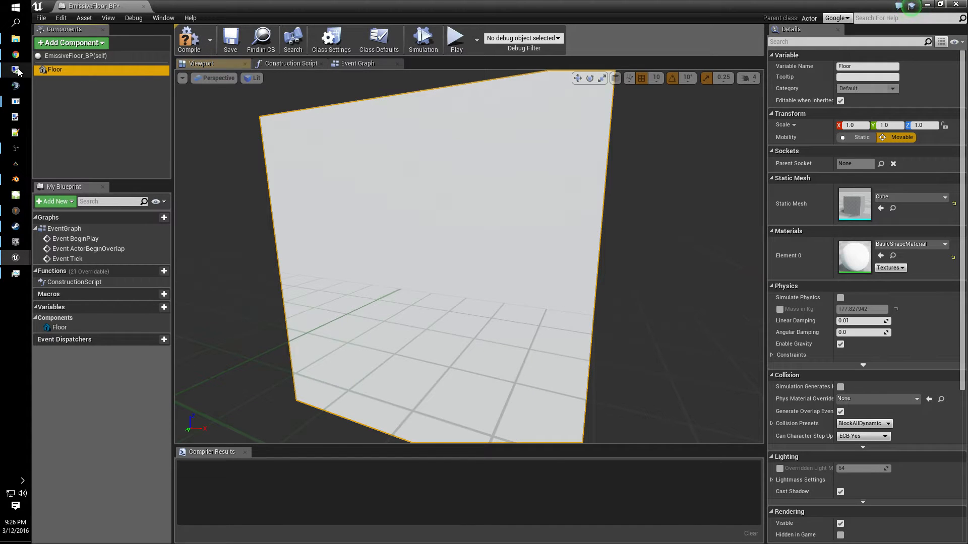
- Set the Floor's Z scale to 0.1 and save the blueprint
key("f")
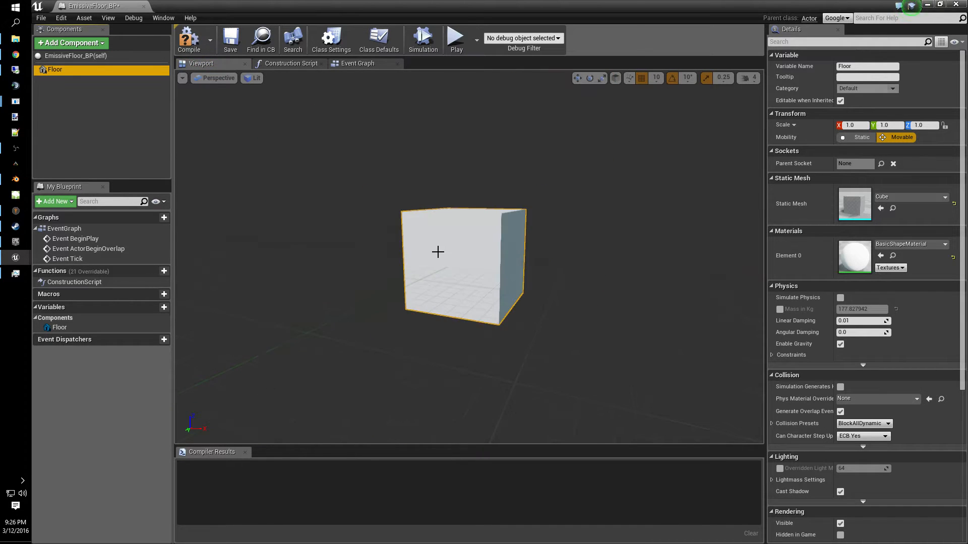
mouse_move(626, 288)
right_mouse_down()
mouse_move(605, 282)
mouse_move(620, 275)
mouse_move(640, 287)
mouse_move(650, 317)
mouse_move(675, 312)
mouse_move(628, 289)
right_mouse_up()
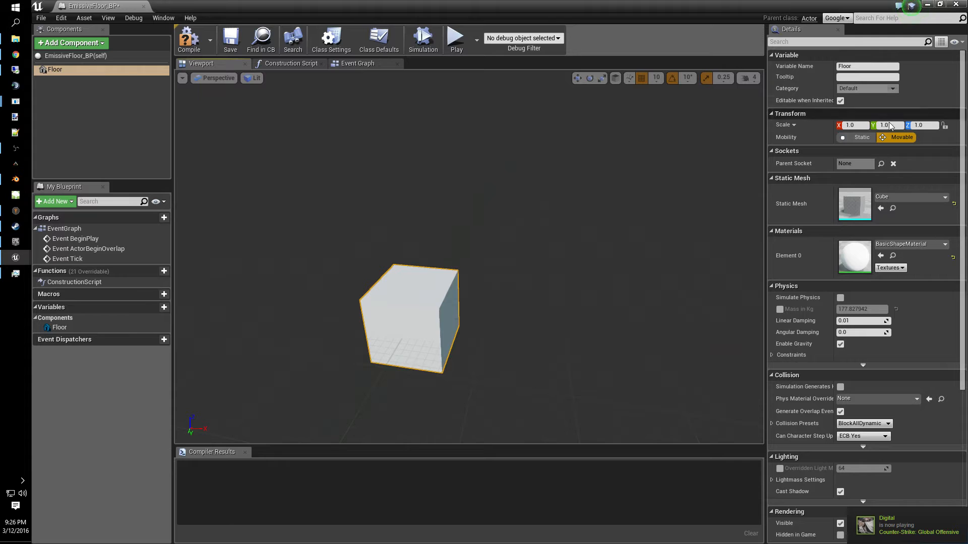
key("Tab")
type("0.")
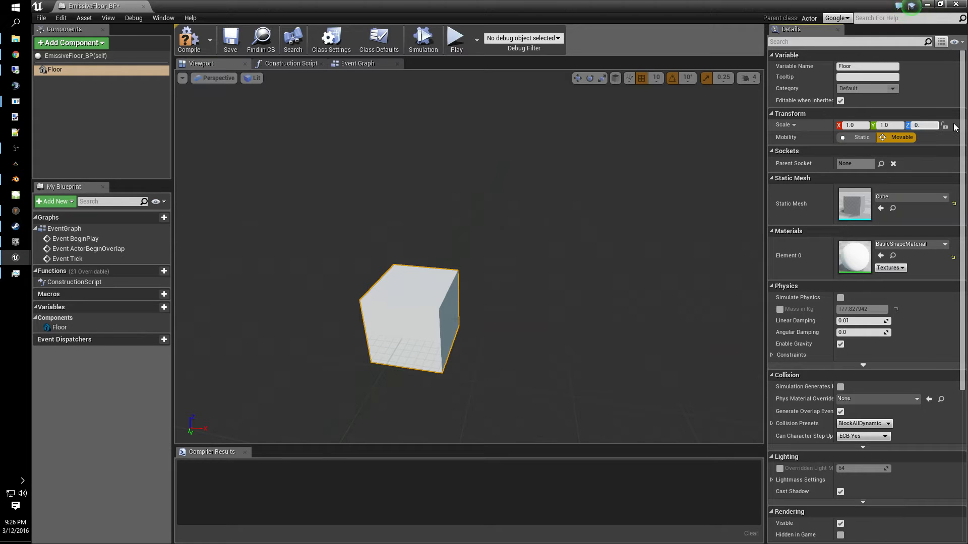
type("1")
key("Return")
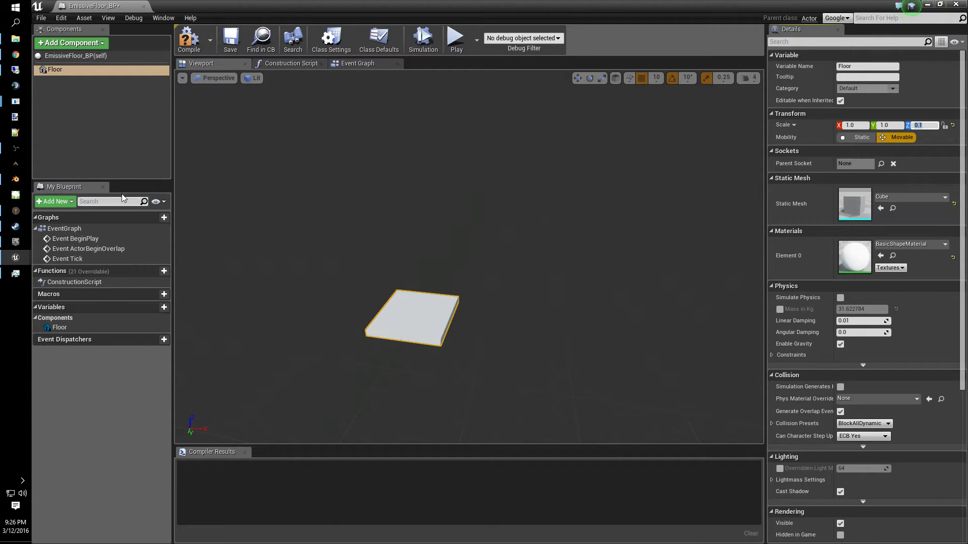
left_click(230, 39)
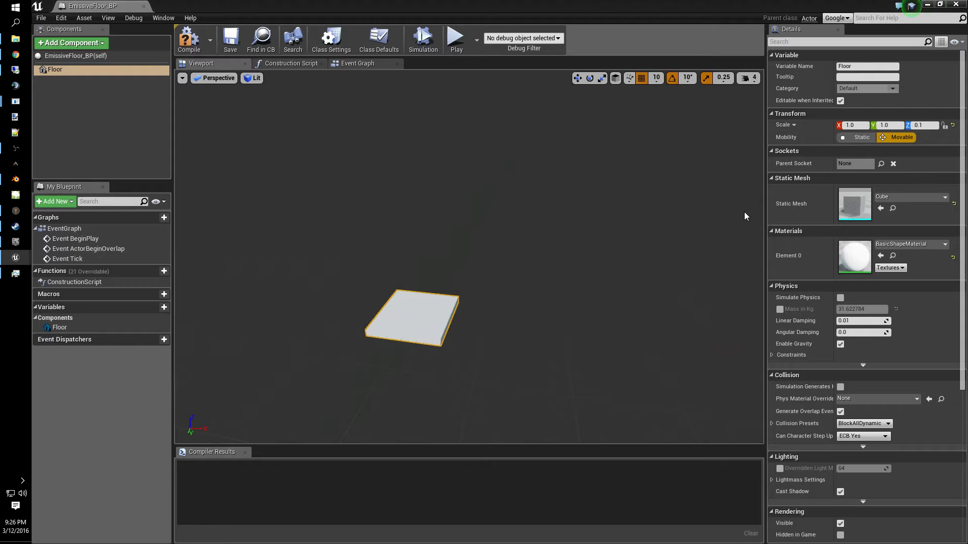
- Clear the Floor's material so it uses the default material
mouse_move(519, 365)
right_mouse_down()
mouse_move(509, 403)
mouse_move(504, 373)
mouse_move(519, 364)
right_mouse_up()
key("w")
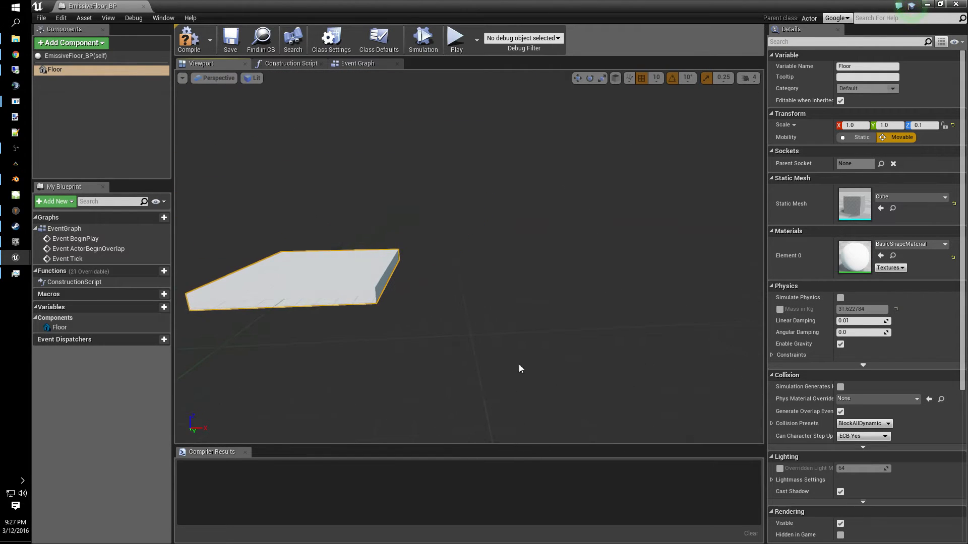
left_click(925, 244)
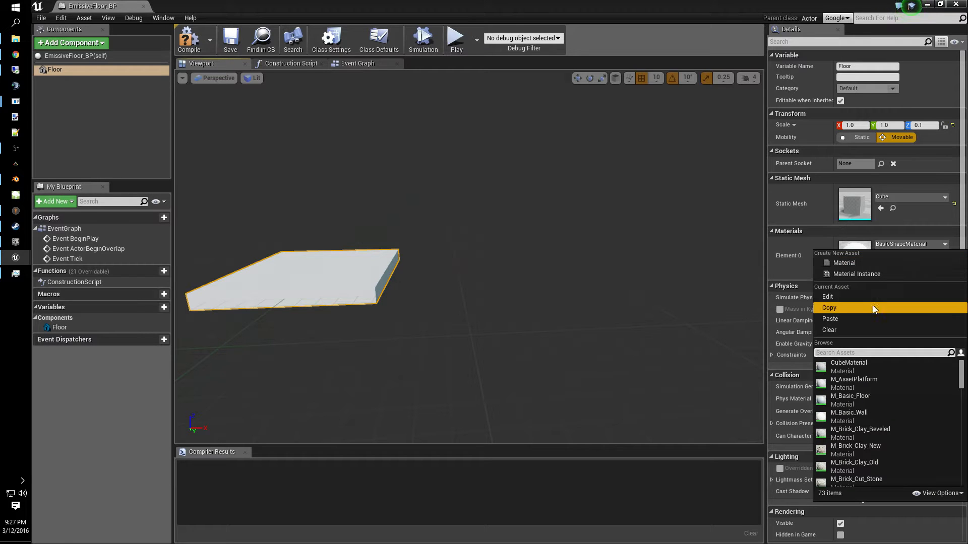
left_click(861, 329)
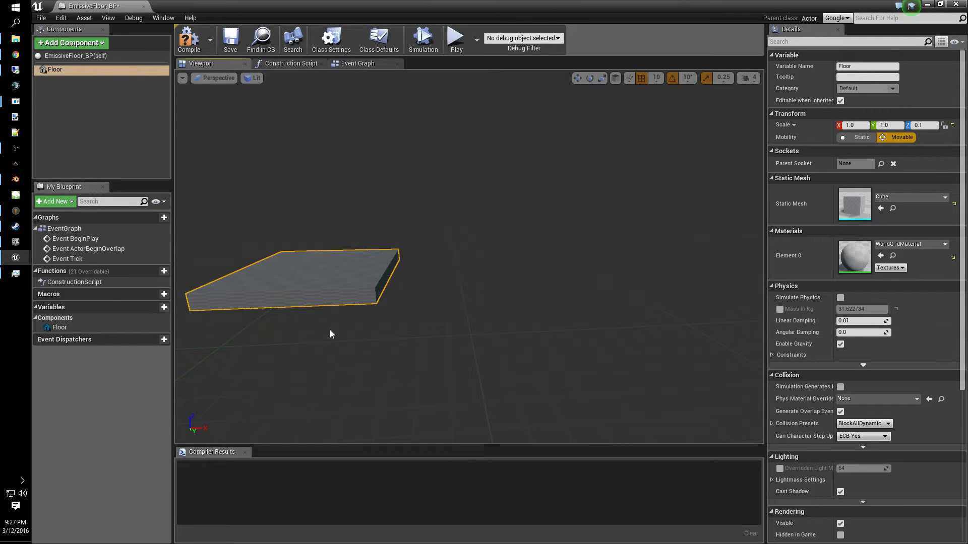
- Save and compile the blueprint
left_click(231, 39)
left_click(202, 48)
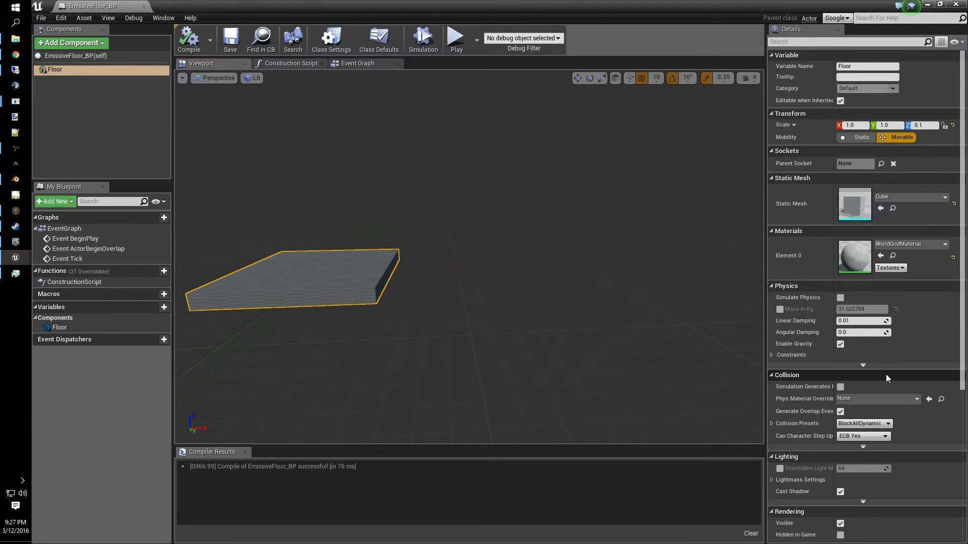
left_click(840, 412)
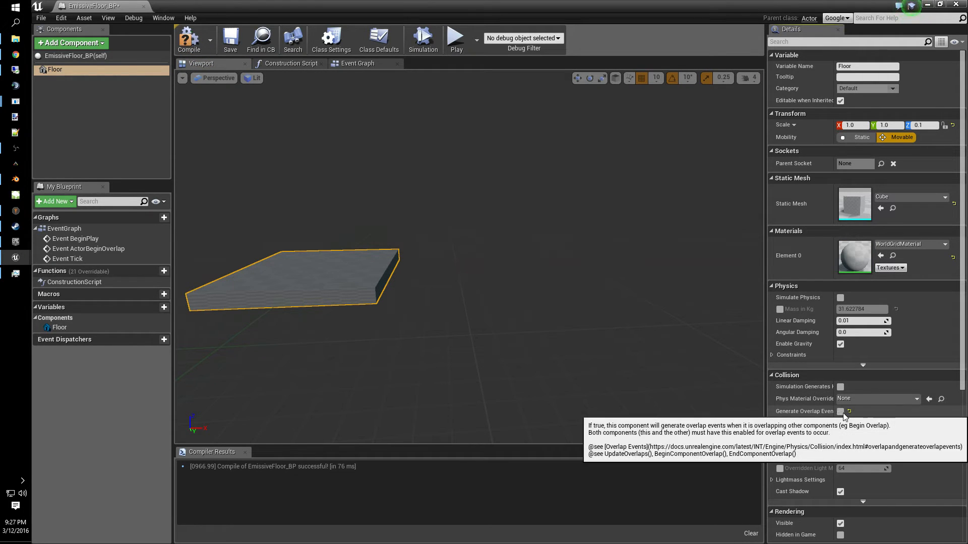
left_click(841, 412)
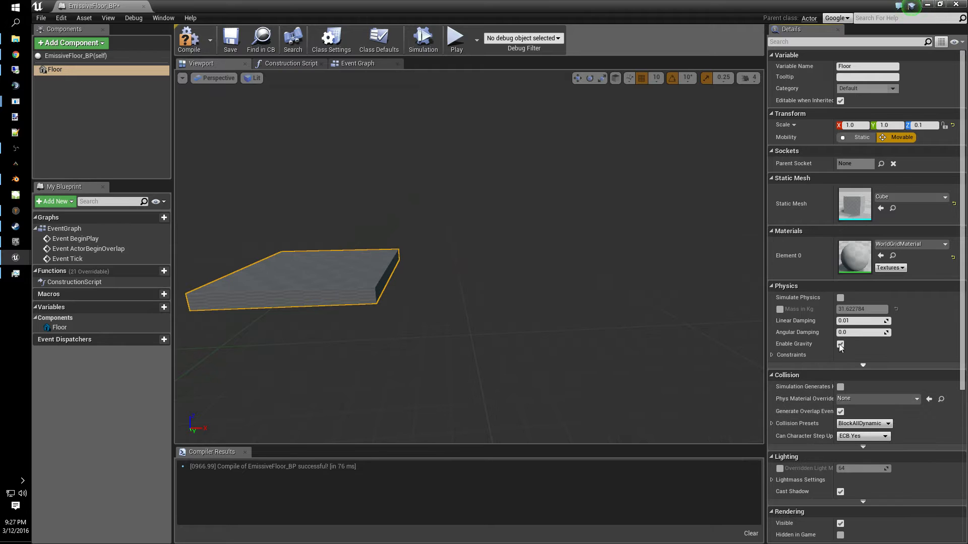
- Add a Box Collision component to the blueprint
left_click(71, 43)
type("box")
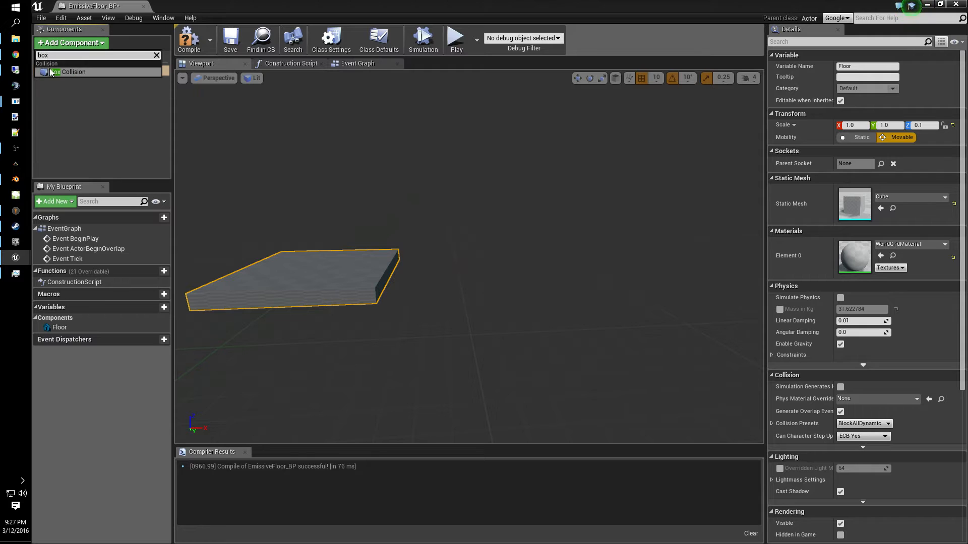
left_click(65, 72)
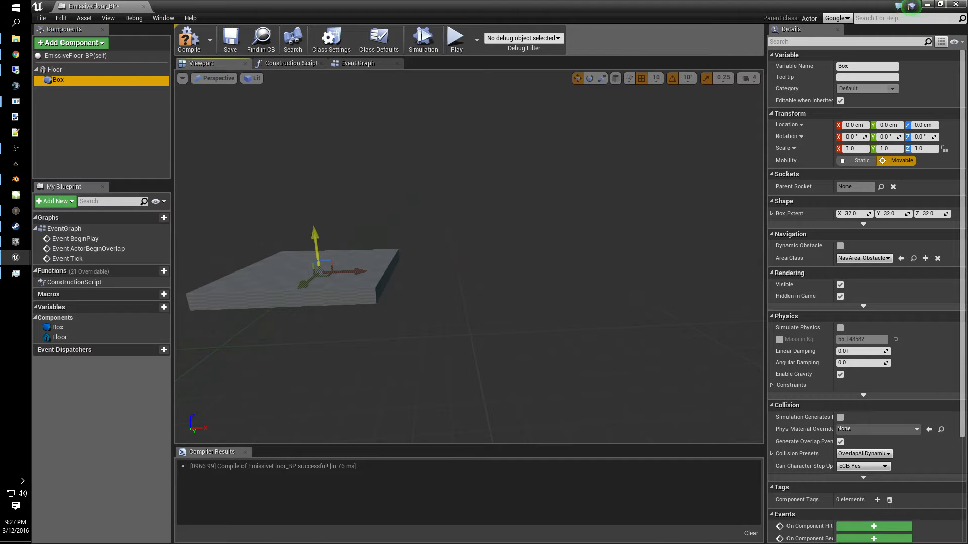
- Scale the box collision to surround the floor, about 1.83, 1.56 and 2.44 on X, Y and Z
left_click_drag(315, 236, 314, 223)
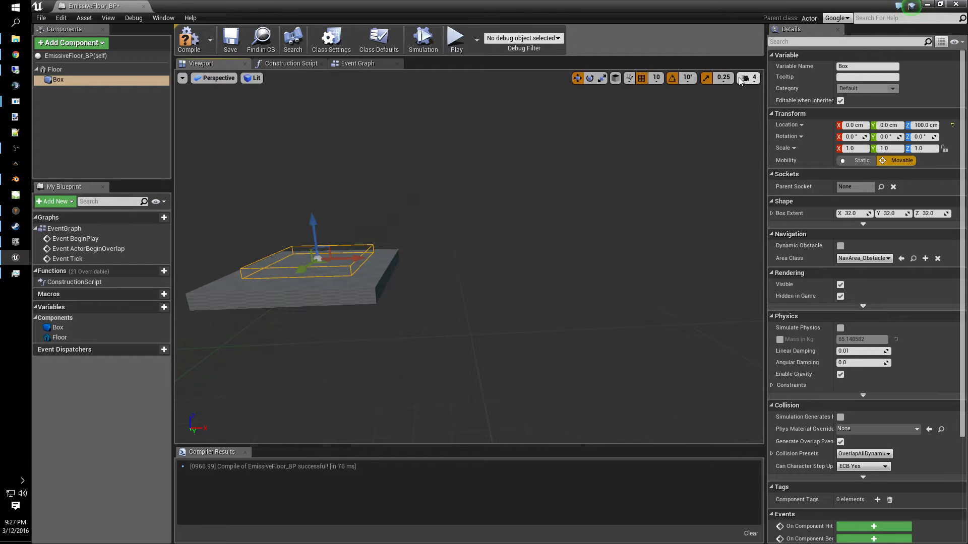
key("f")
right_click_drag(315, 227, 363, 242)
right_click_drag(488, 345, 492, 394)
key("e")
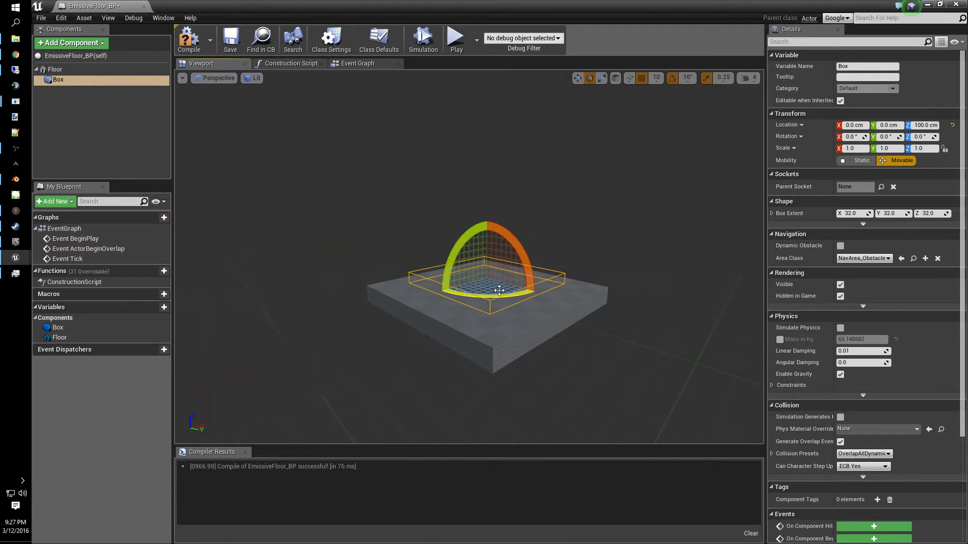
key("r")
mouse_move(487, 244)
left_mouse_down()
mouse_move(486, 225)
mouse_move(487, 262)
mouse_move(487, 247)
left_mouse_up()
key("w")
key("e")
key("r")
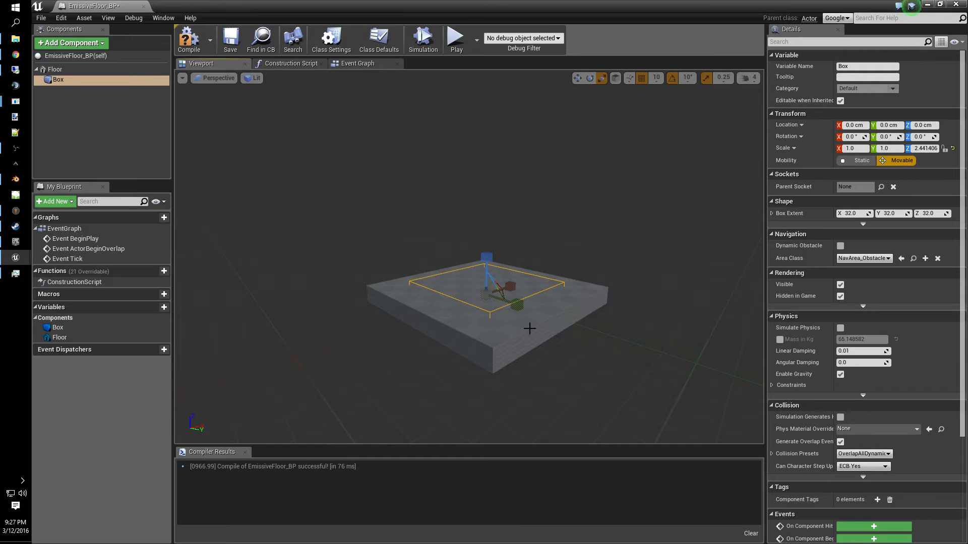
left_click_drag(511, 287, 532, 311)
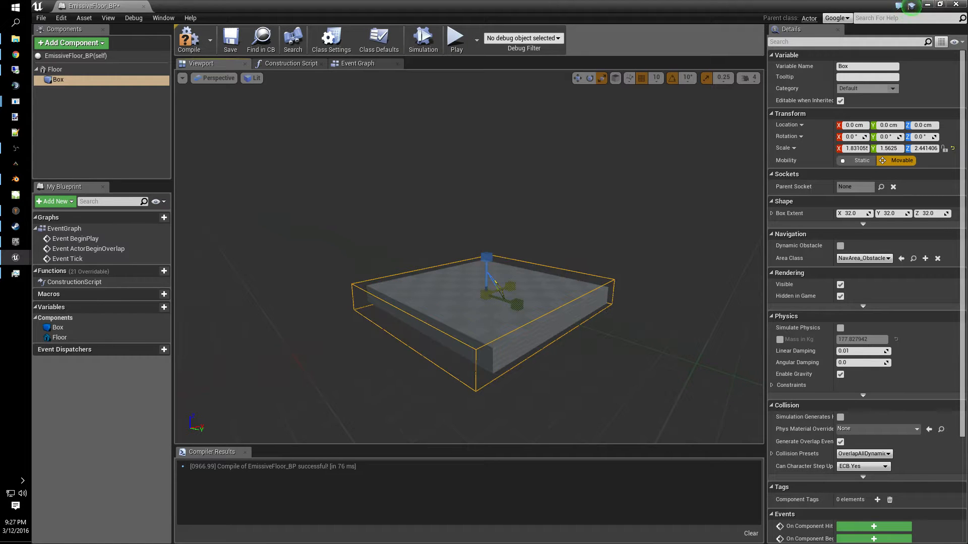
- Set the Floor's X and Y scale to 1.1
left_click(56, 70)
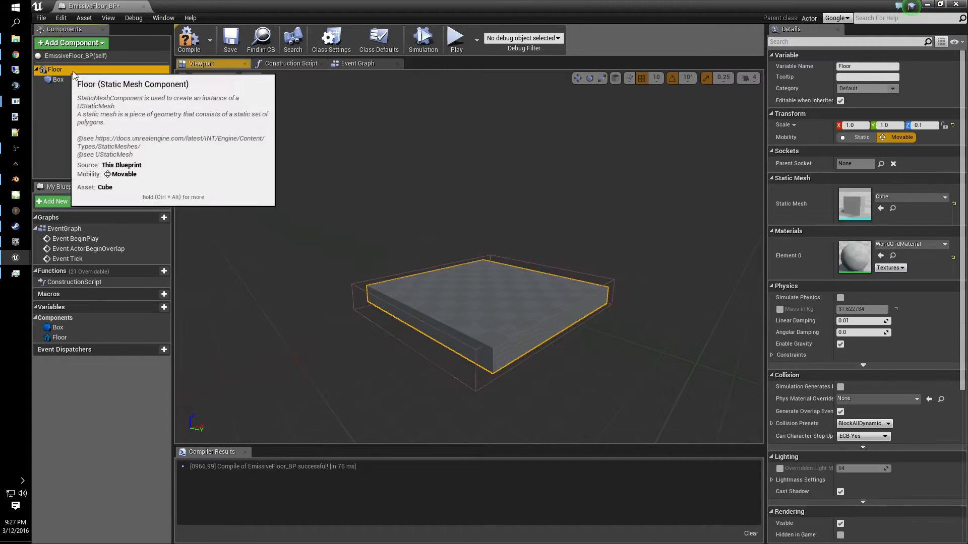
left_click(501, 305)
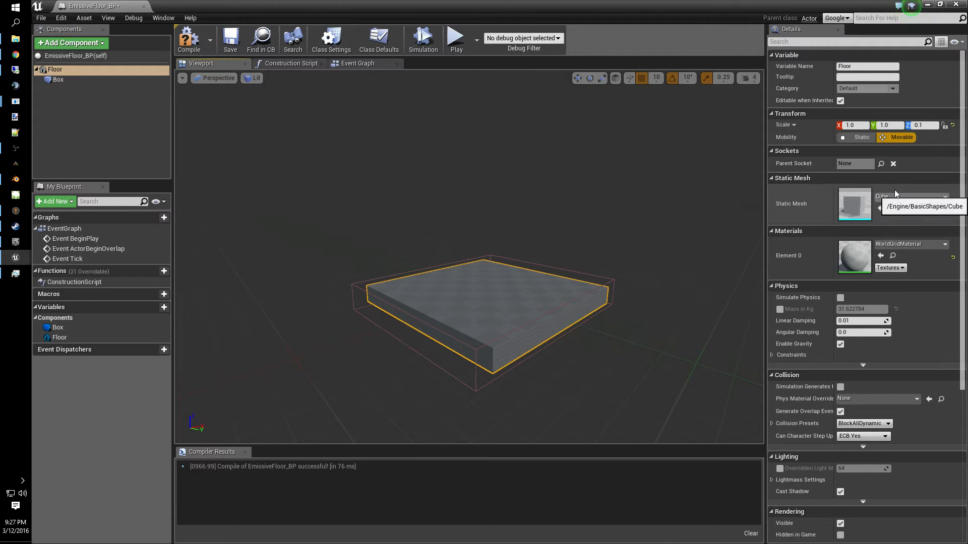
left_click(861, 127)
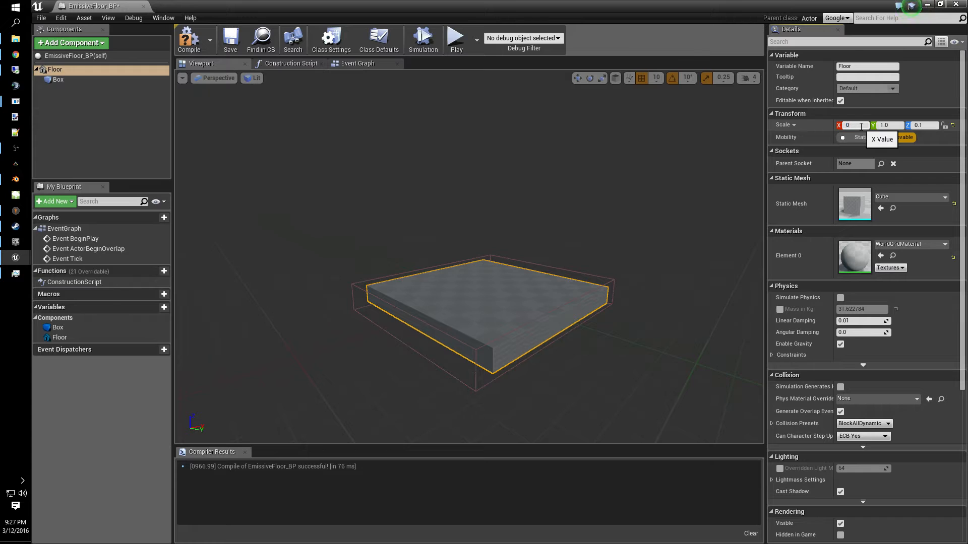
key("Tab")
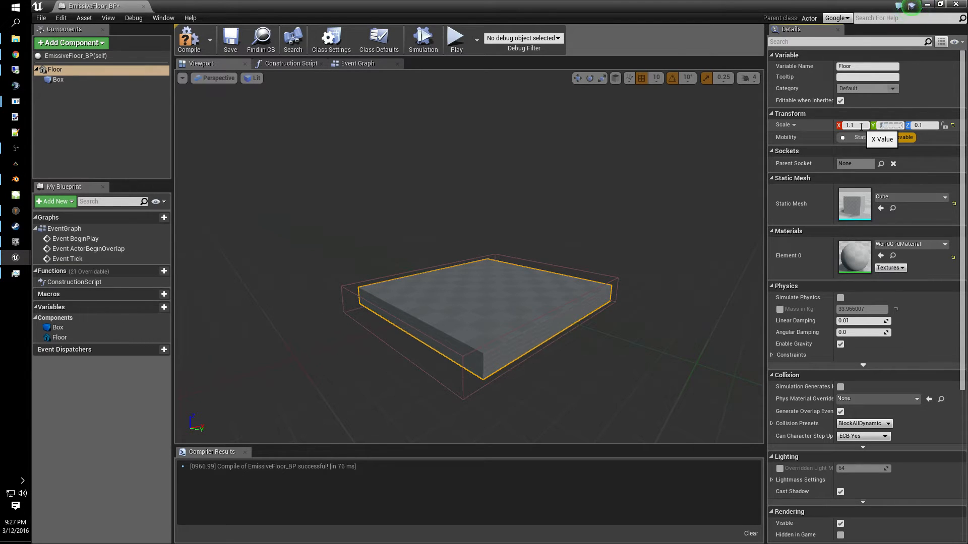
type("1.1")
key("Tab")
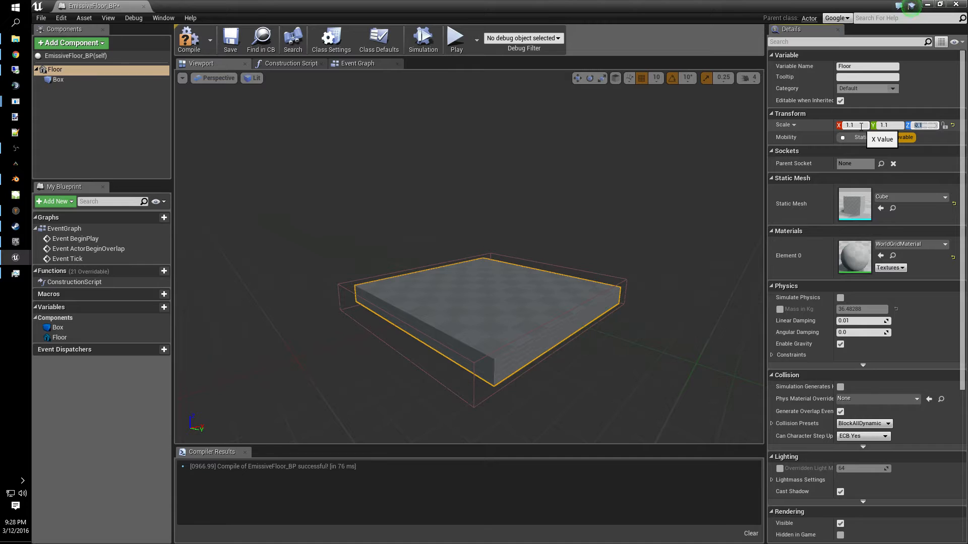
- Rescale the box collision with a 0.125 scale snap to about 1.52 on X and 1.48 on Y
left_click(59, 80)
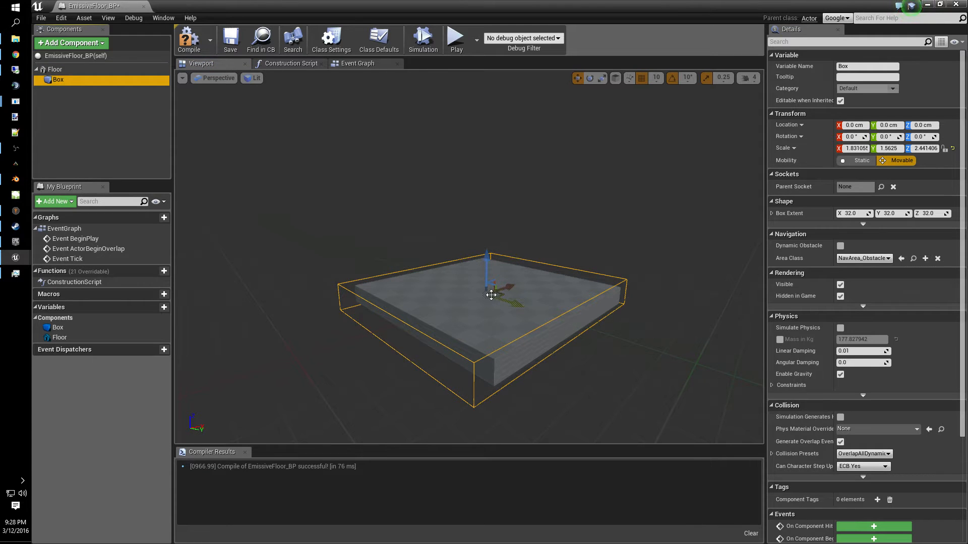
key("e")
key("r")
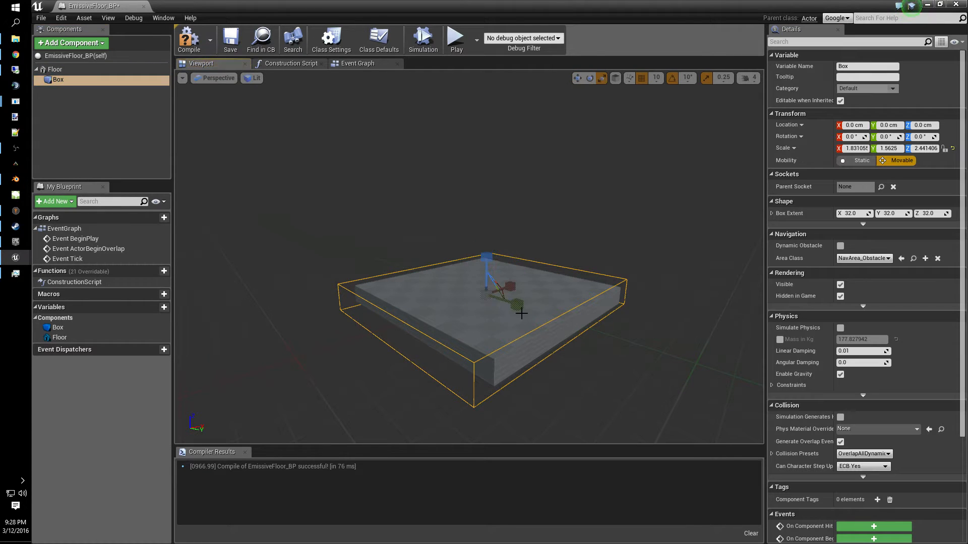
left_click_drag(512, 282, 502, 291)
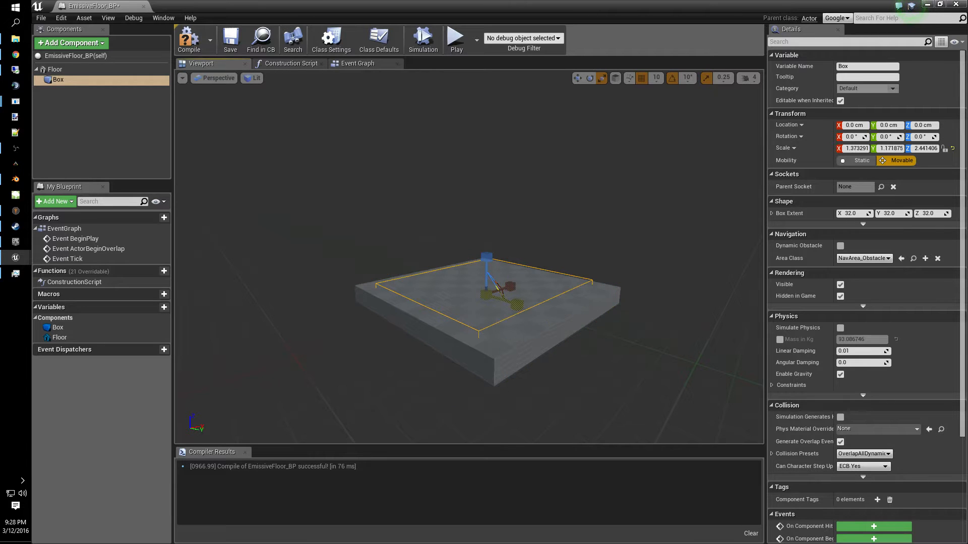
left_click(726, 81)
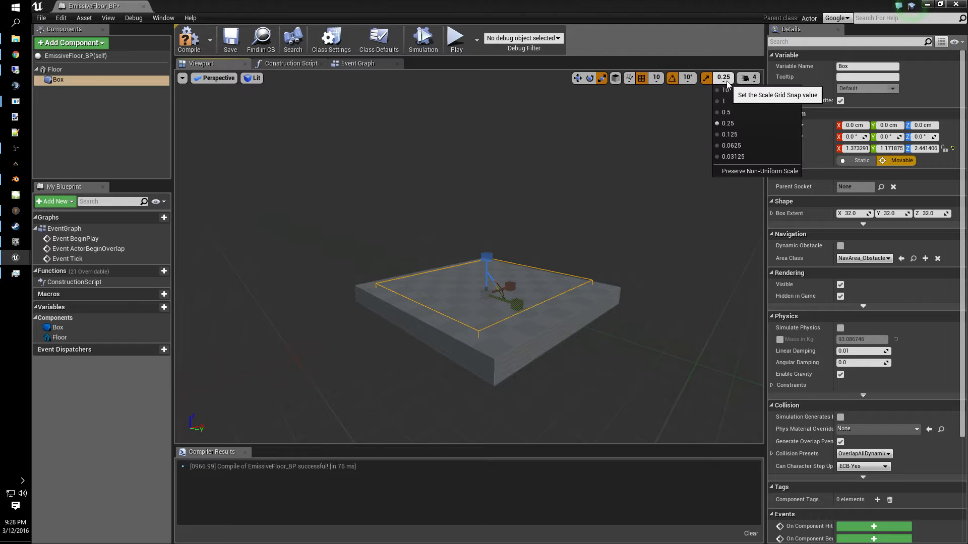
left_click(732, 135)
left_click_drag(517, 312, 542, 325)
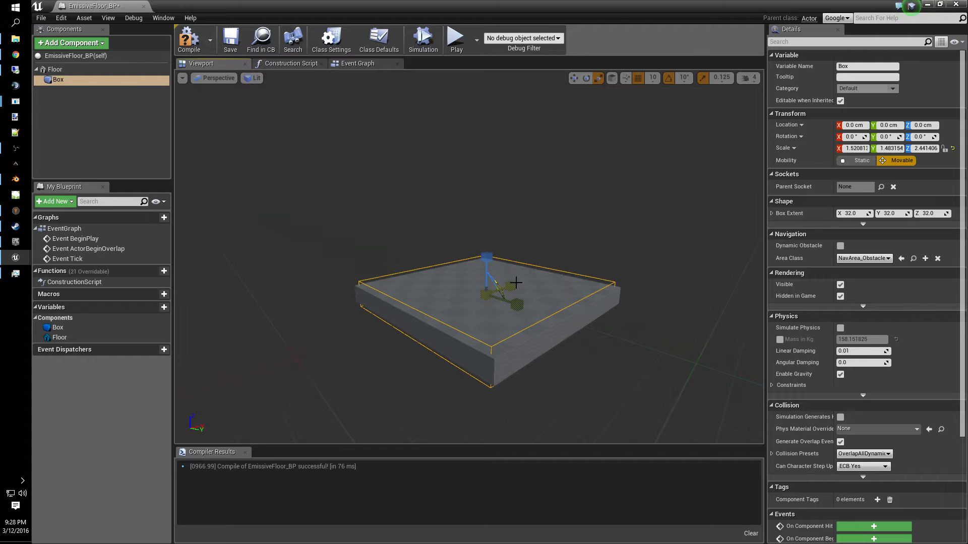
- Add On Component Begin Overlap and On Component End Overlap events for the Box component
right_click_drag(542, 326, 436, 308)
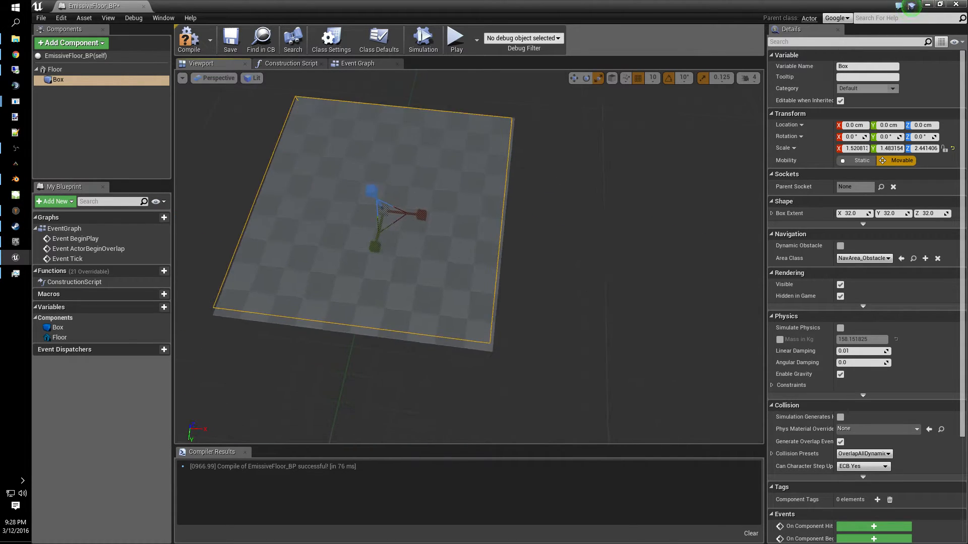
mouse_move(640, 201)
right_mouse_down()
mouse_move(570, 194)
mouse_move(640, 201)
right_mouse_up()
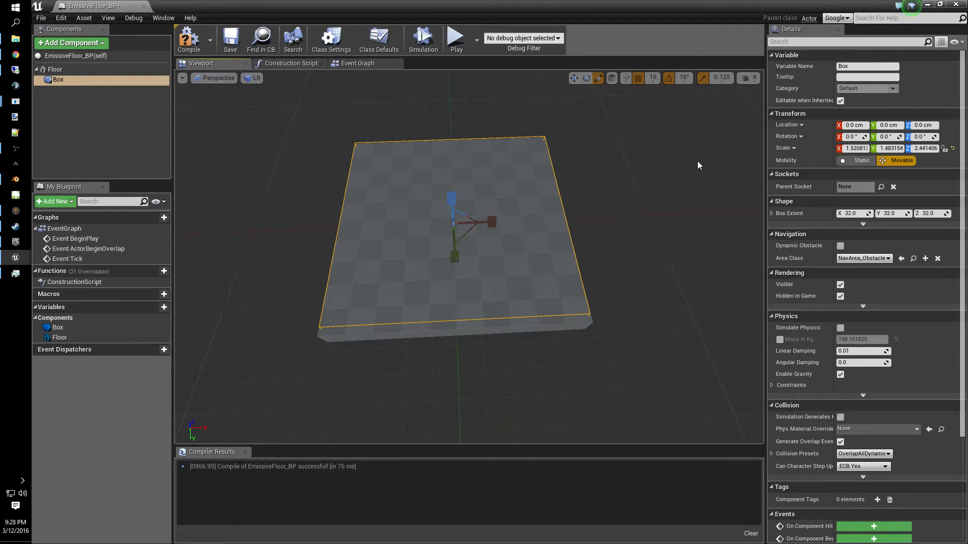
scroll(863, 386, "down", 3)
scroll(863, 386, "down", 1)
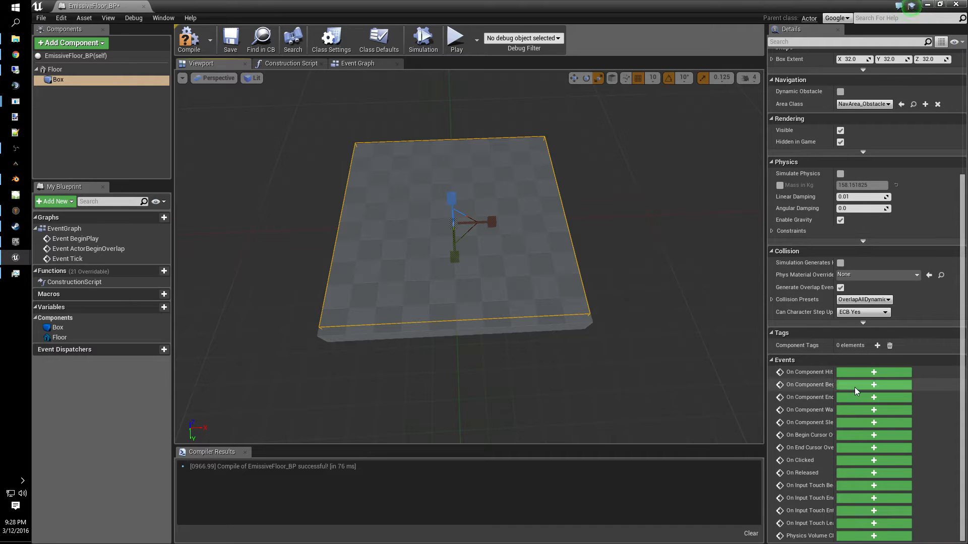
left_click(854, 387)
left_click(213, 64)
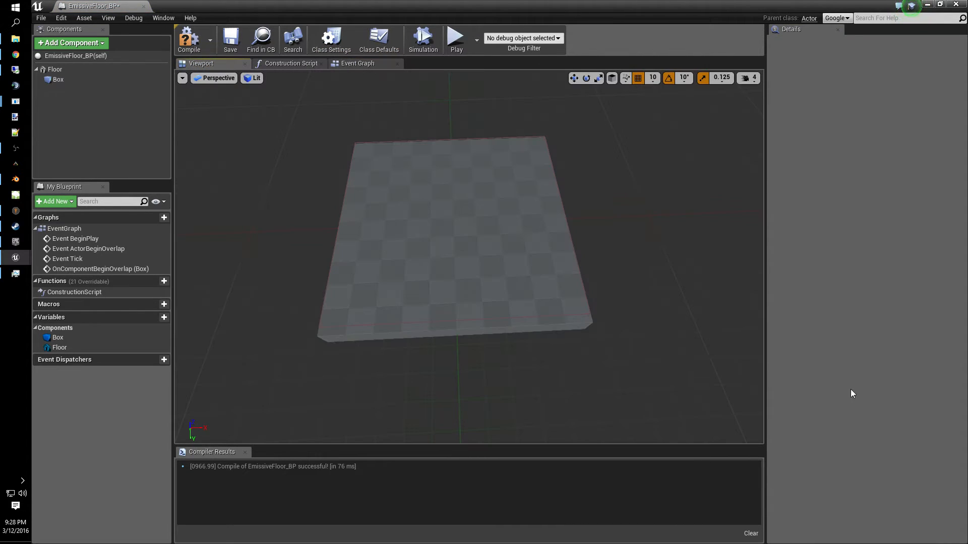
left_click(58, 80)
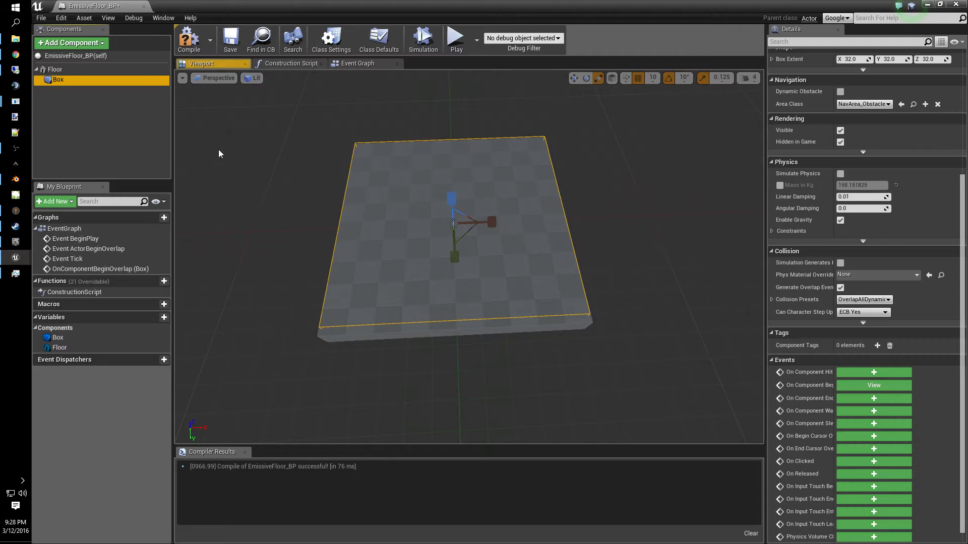
left_click(881, 398)
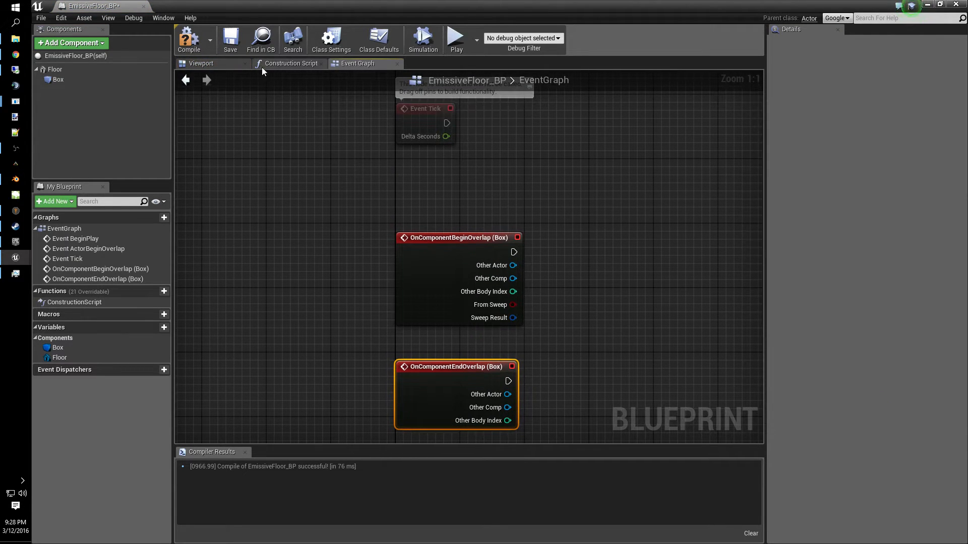
- Compile and save the blueprint and delete the default Event BeginPlay, Event ActorBeginOverlap and Event Tick nodes
left_click(223, 50)
left_click(194, 51)
right_click_drag(620, 229, 627, 407)
scroll(610, 388, "down", 1)
left_click_drag(594, 375, 428, 153)
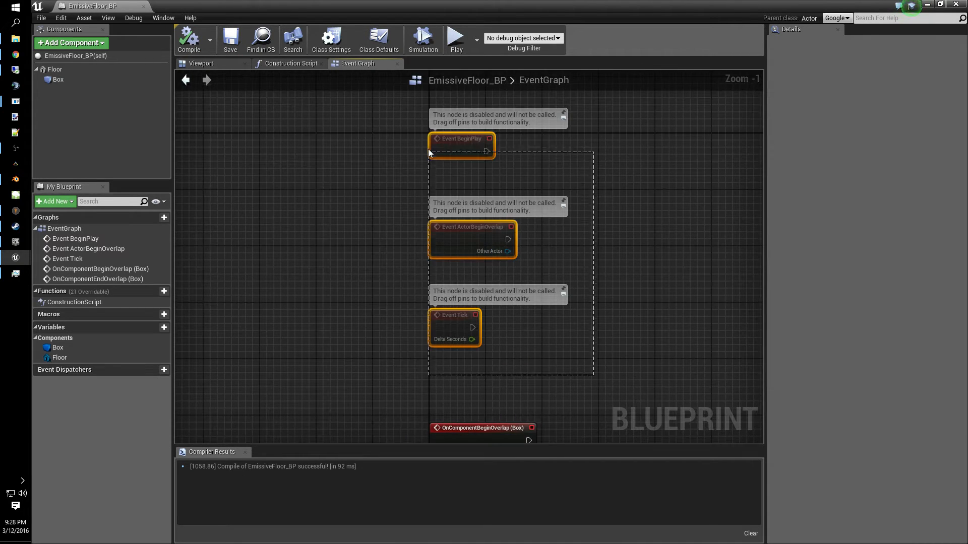
key("Delete")
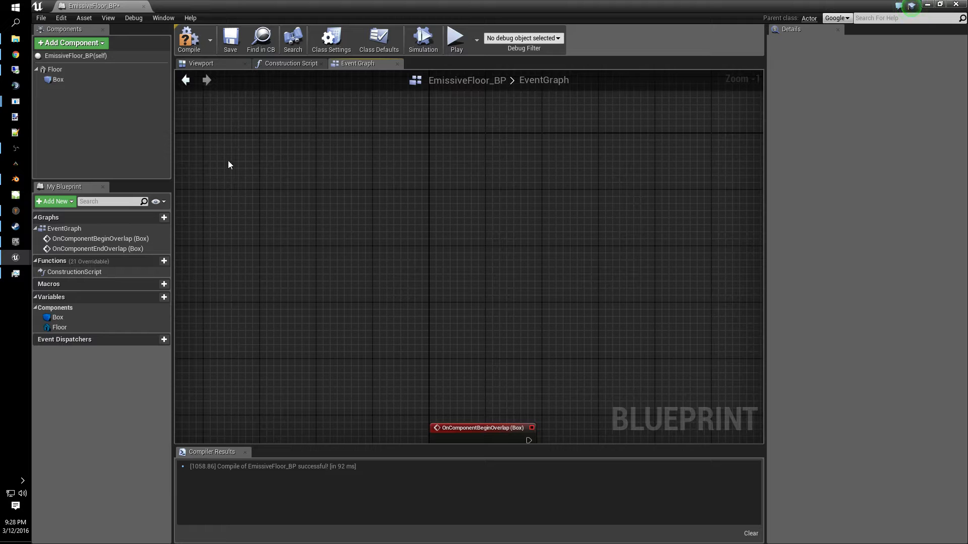
- In the Construction Script, add a new variable named Mat_Dyn_Emissive
left_click(291, 63)
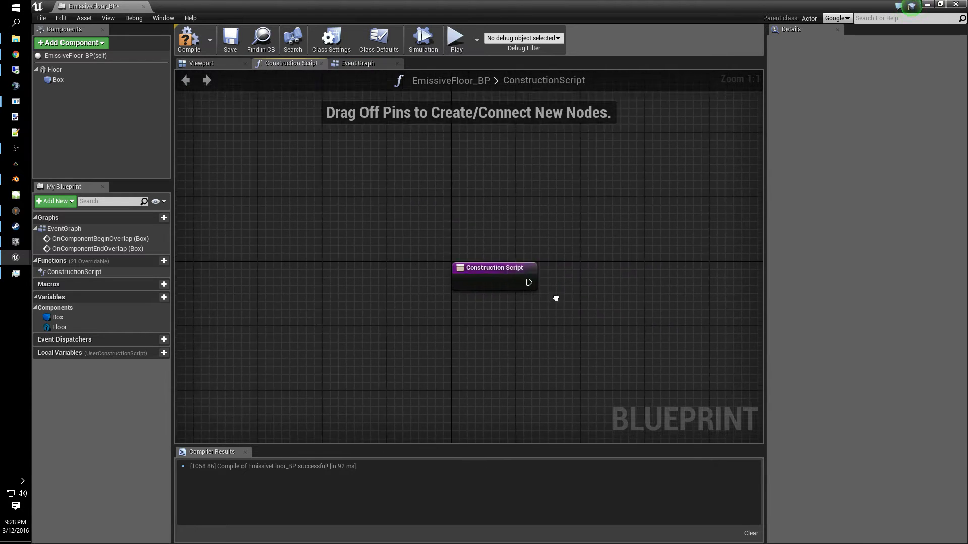
right_click_drag(555, 298, 432, 291)
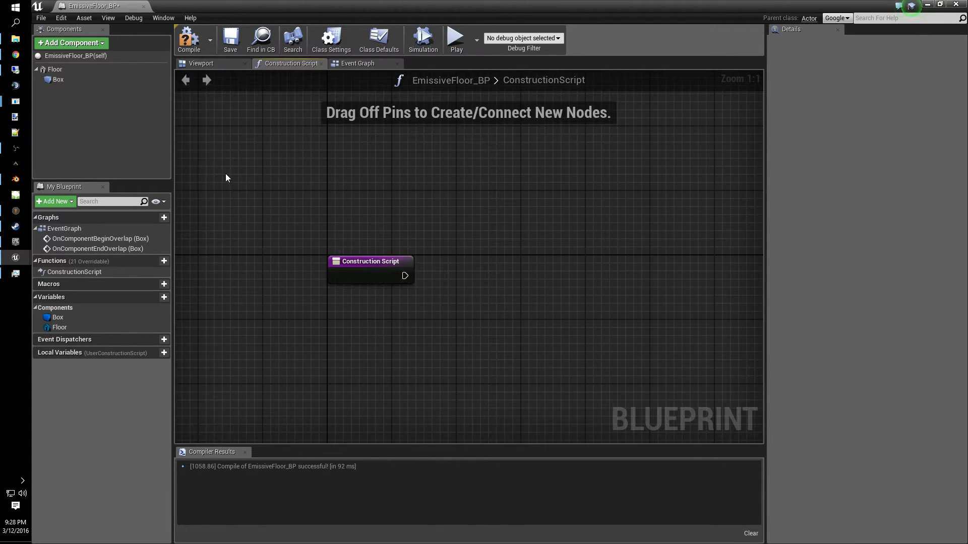
right_click_drag(203, 346, 265, 281)
left_click(164, 297)
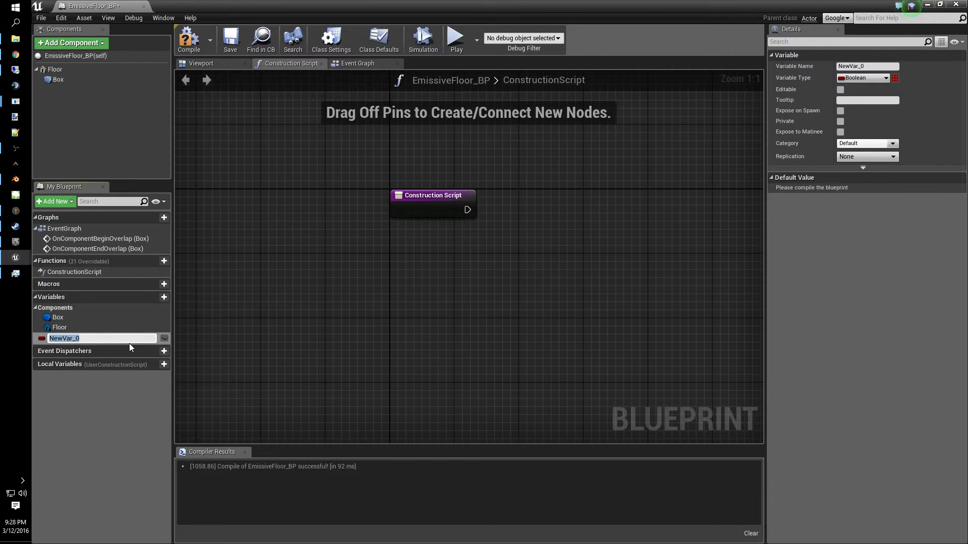
type("M")
type("_")
type("at_")
type("D")
type("yn_Emissive")
key("Return")
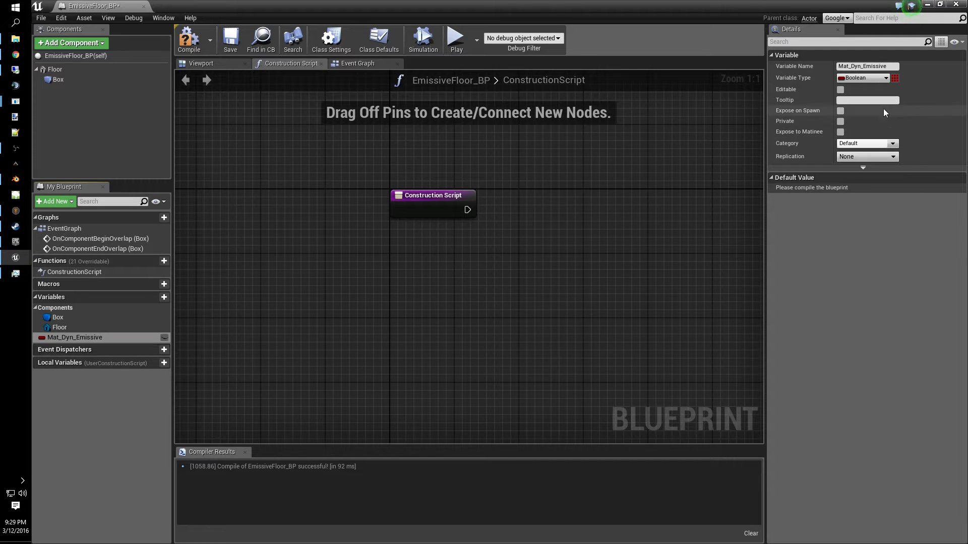
- Set Mat_Dyn_Emissive's type to a Material Instance Dynamic object reference
left_click(857, 78)
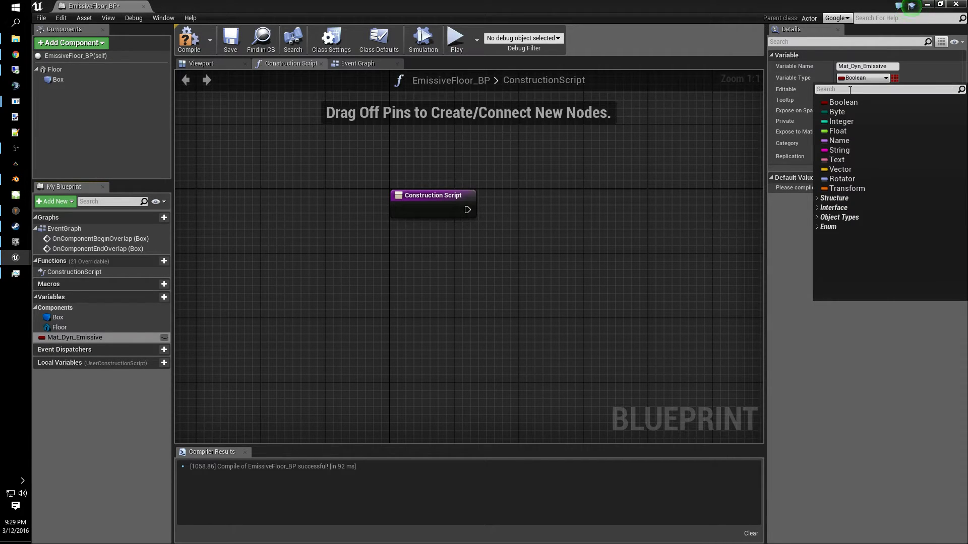
type("material")
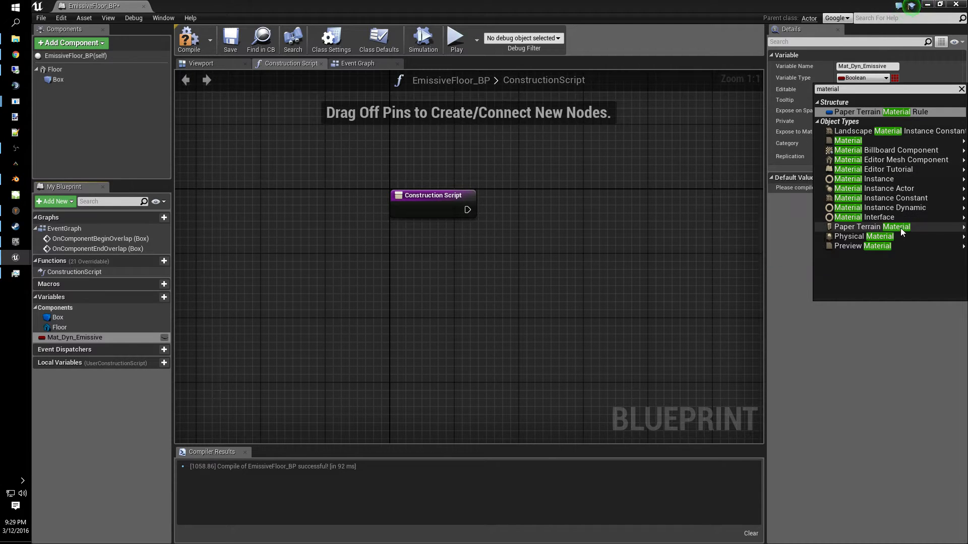
mouse_move(900, 211)
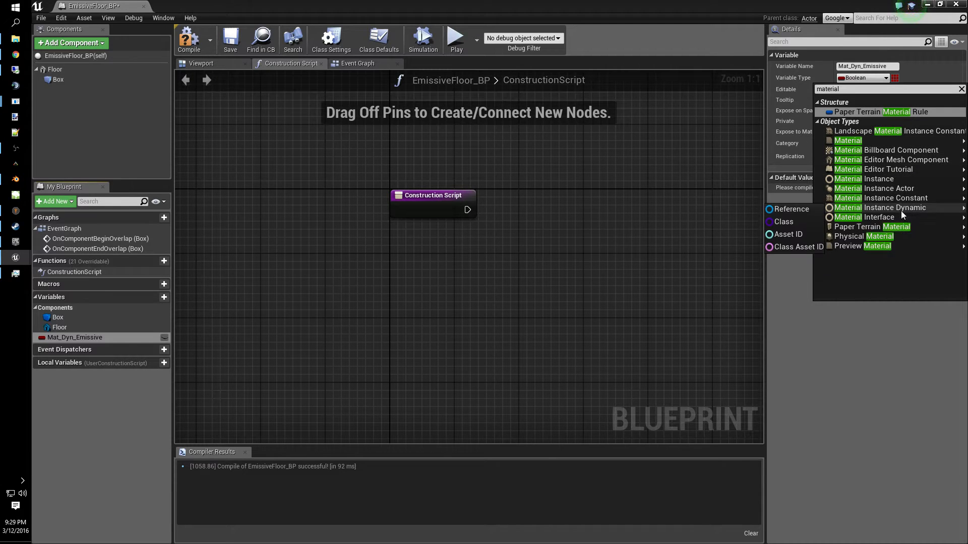
left_click(804, 210)
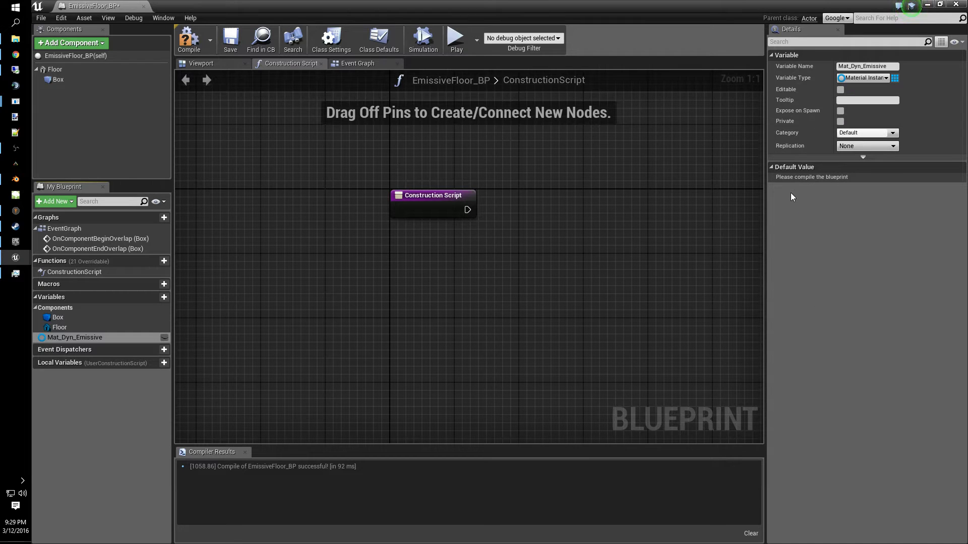
- Make the Mat_Dyn_Emissive variable editable and save the blueprint
left_click(840, 90)
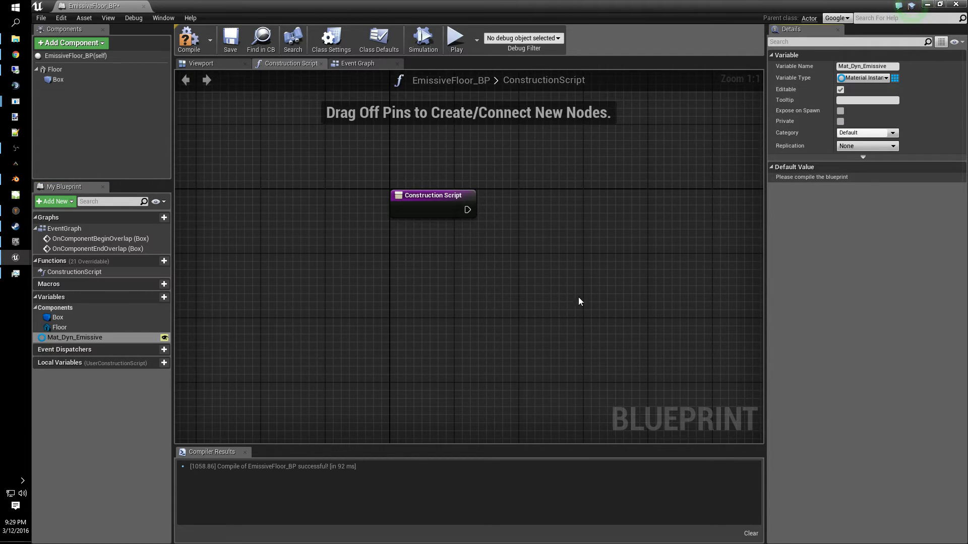
left_click(231, 40)
right_click_drag(571, 266, 432, 273)
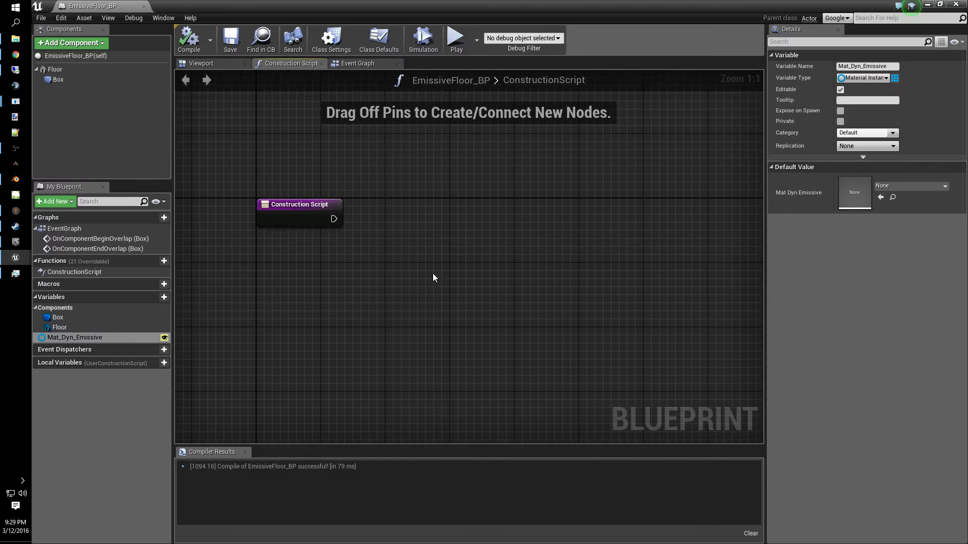
- Connect a Create Dynamic Material Instance node to the Construction Script and save the blueprint
left_click_drag(332, 218, 408, 216)
type("create material")
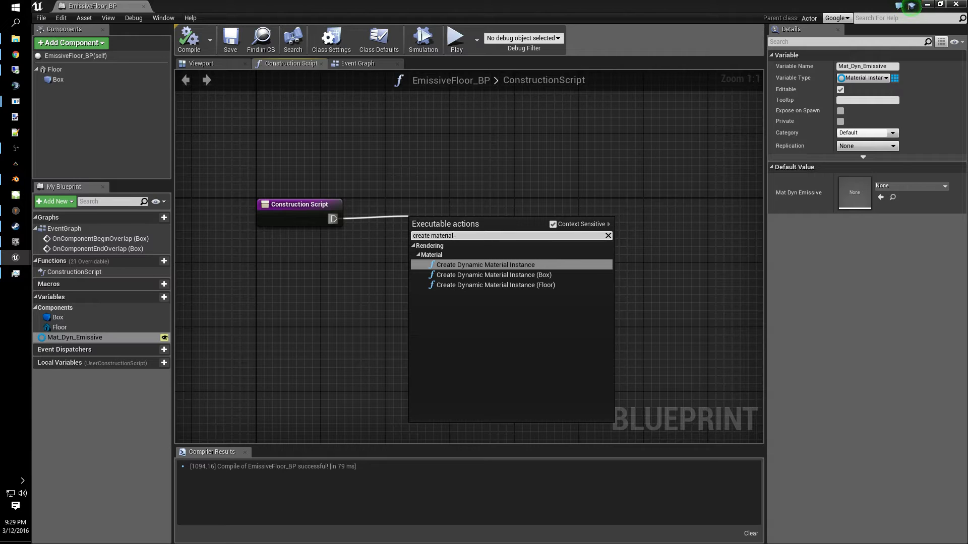
left_click_drag(456, 222, 440, 206)
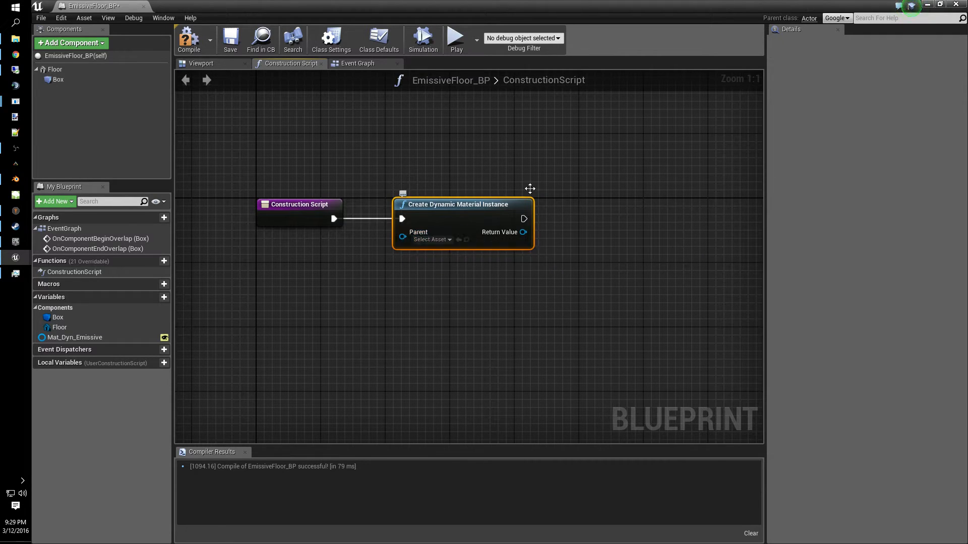
left_click(512, 155)
left_click(228, 41)
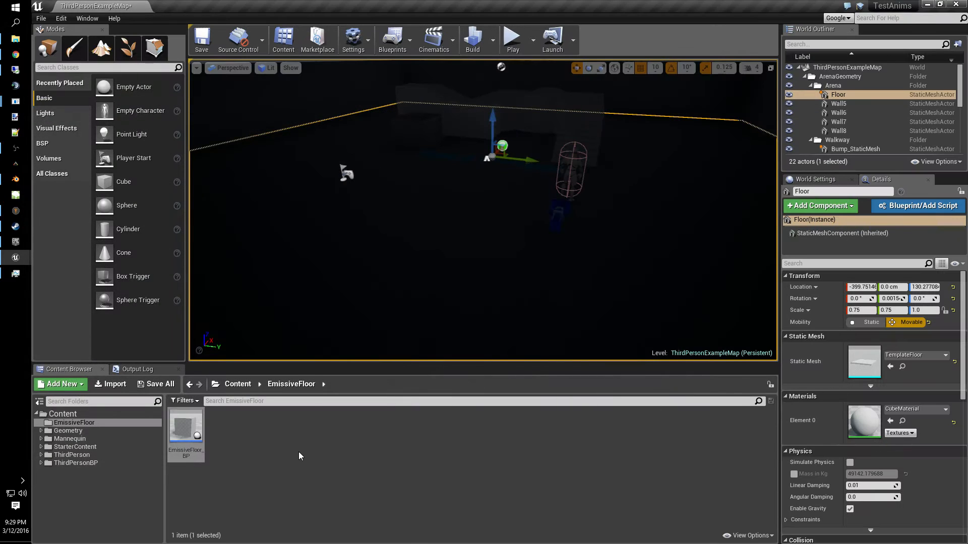
- Create a new material named M_EmissiveTile in the EmissiveFloor content folder and open it
right_click(298, 449)
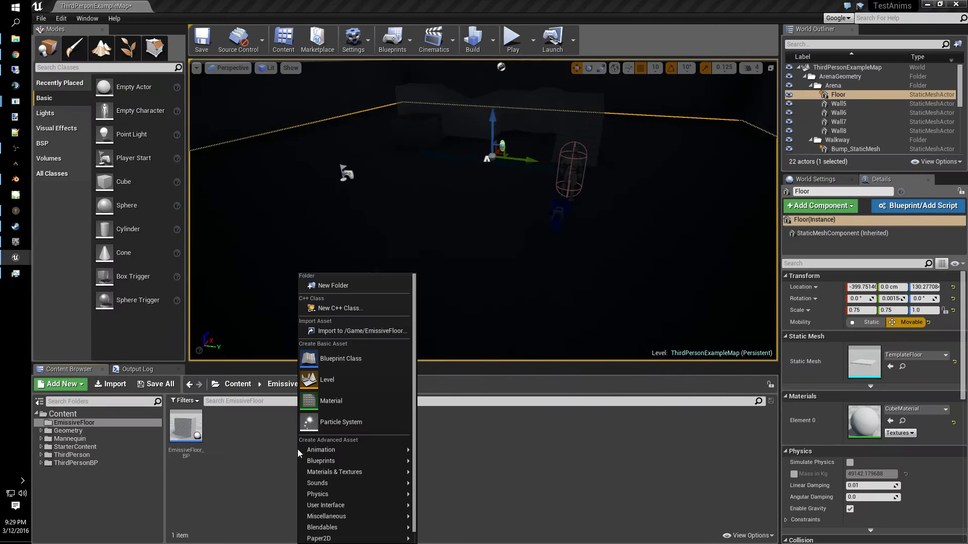
left_click(235, 452)
right_click(229, 425)
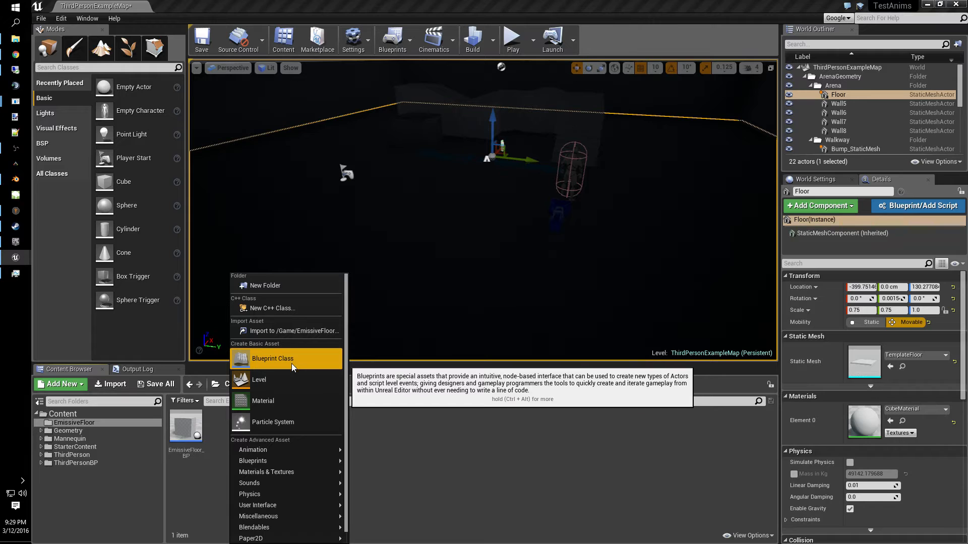
left_click(292, 404)
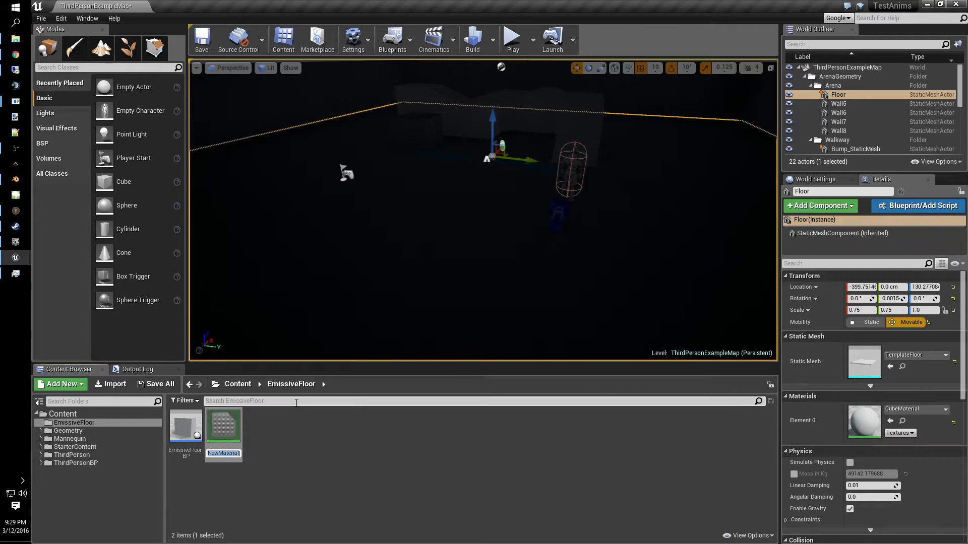
type("M_")
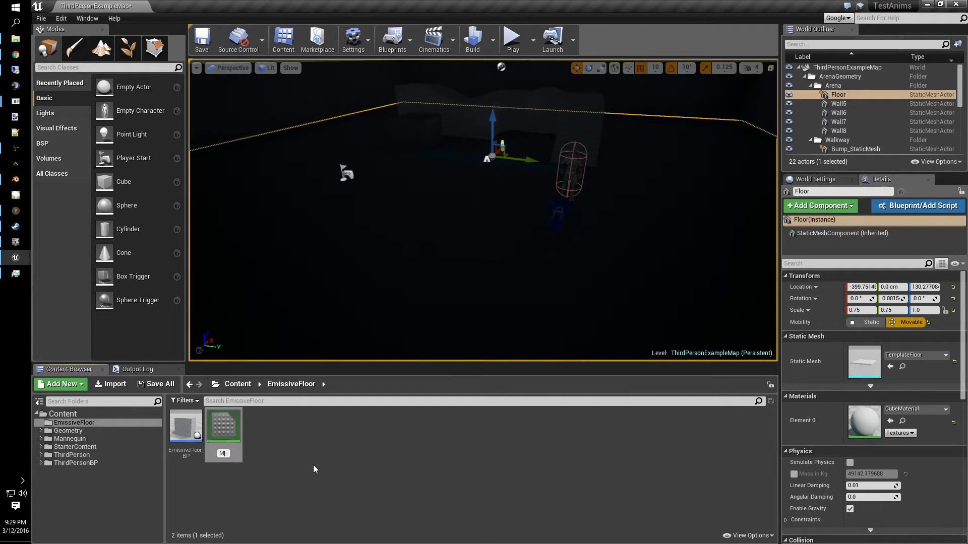
type("EmissiveTile")
key("Return")
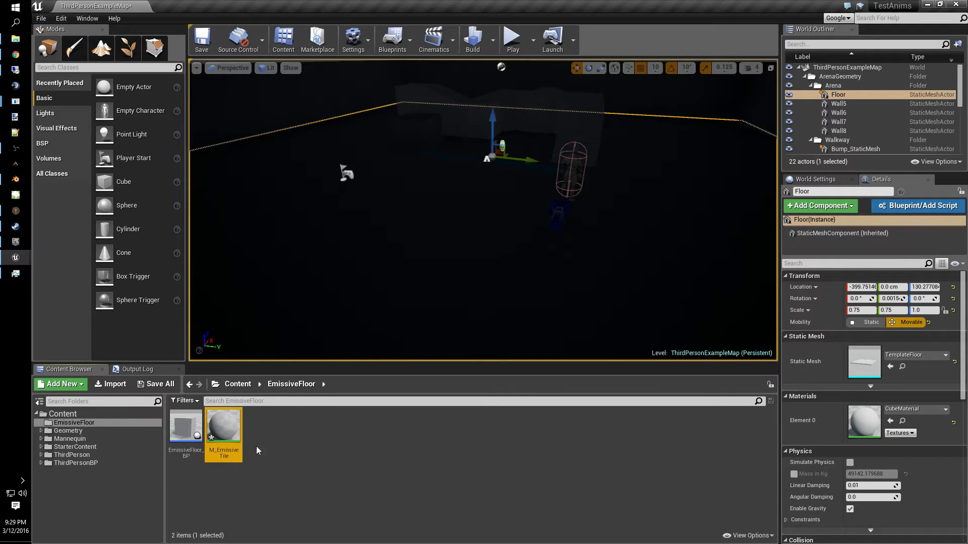
double_click(230, 440)
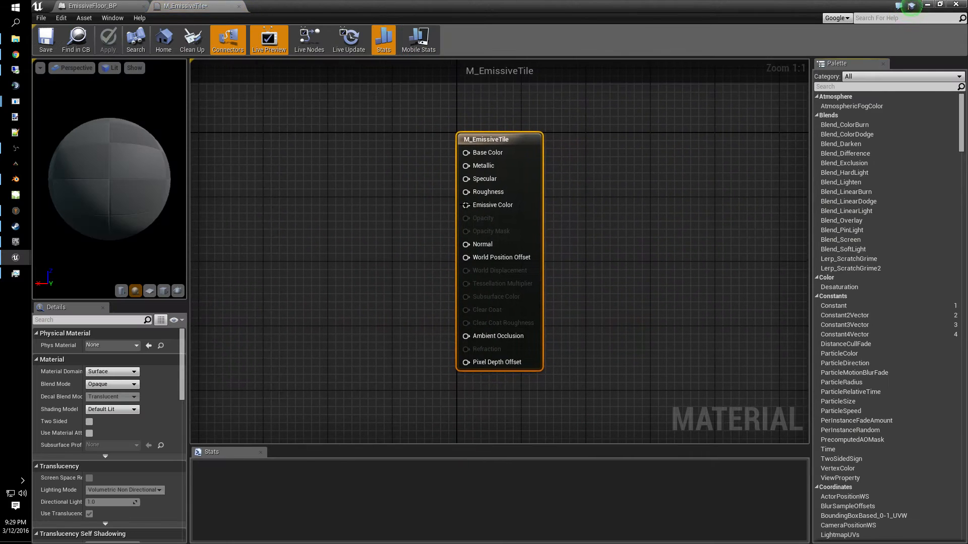
- Add a Constant3Vector node connected to the material's Base Color input
left_click_drag(612, 186, 419, 208)
type("const")
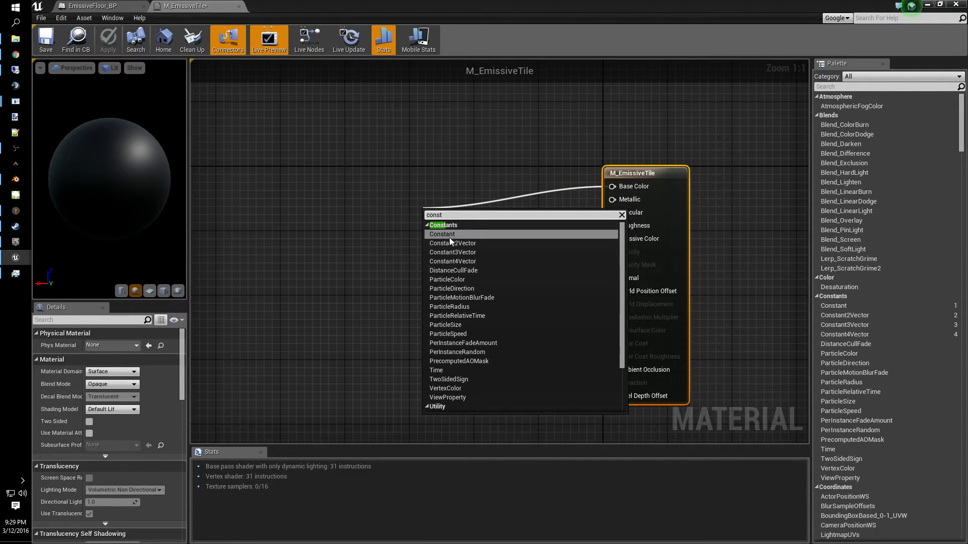
left_click(452, 252)
left_click_drag(458, 245, 482, 181)
- Set the Constant3Vector color to cyan (0, 0.992, 1) in the color picker
double_click(457, 205)
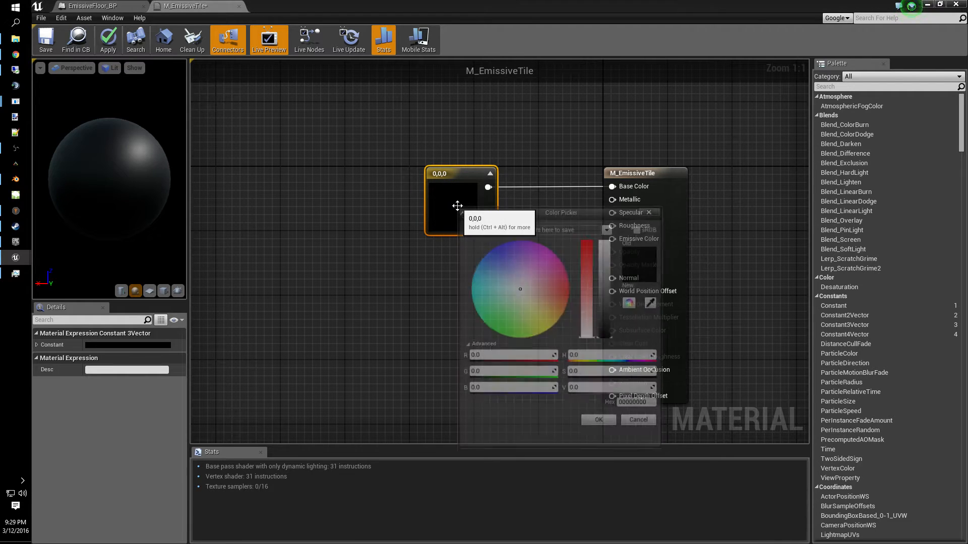
left_click(548, 338)
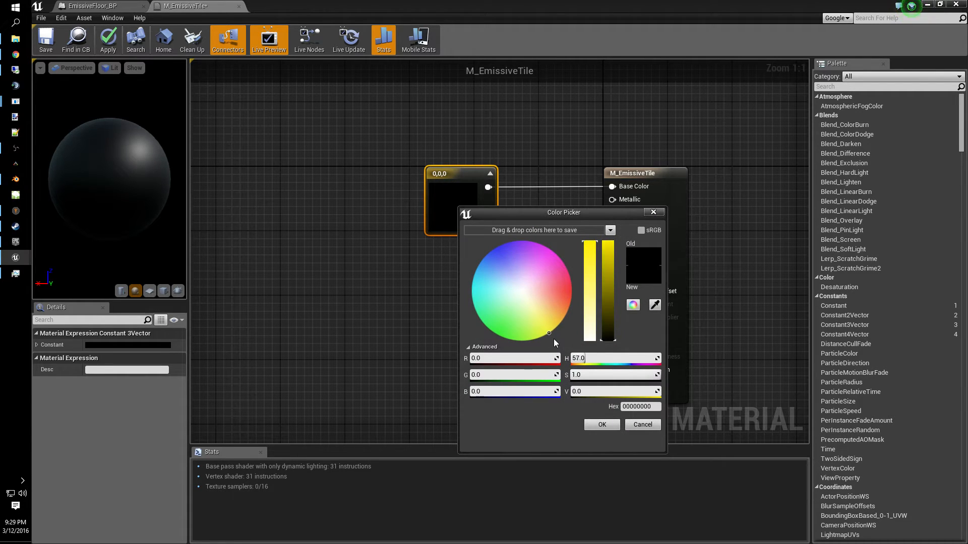
left_click_drag(554, 339, 458, 291)
left_click_drag(608, 293, 608, 237)
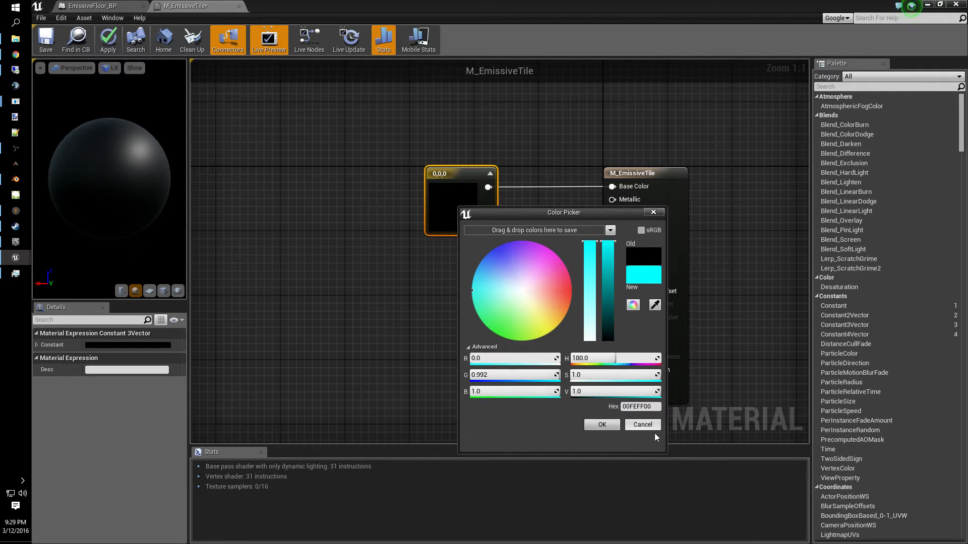
left_click(602, 424)
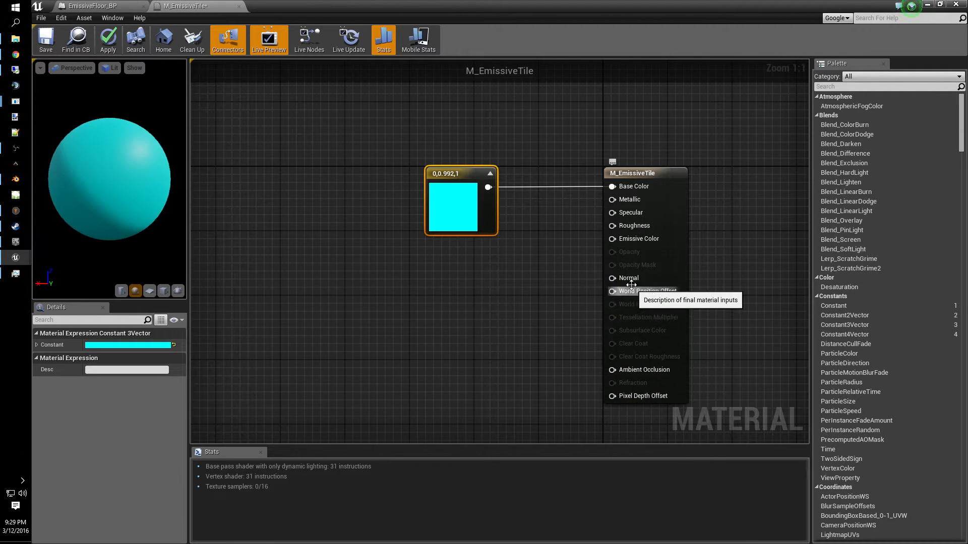
- Add a Scalar Parameter node connected to the material's Emissive Color input
left_click_drag(612, 238, 391, 297)
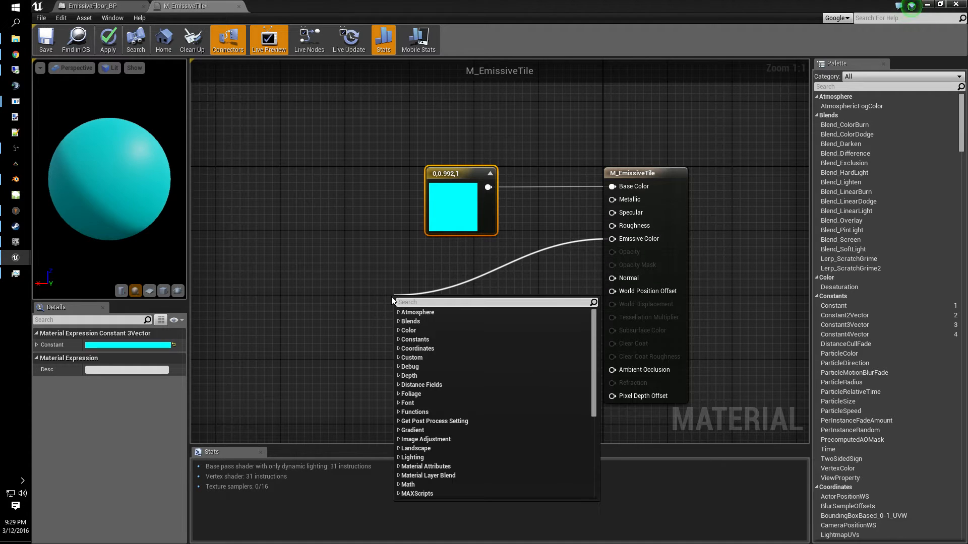
type("scalar")
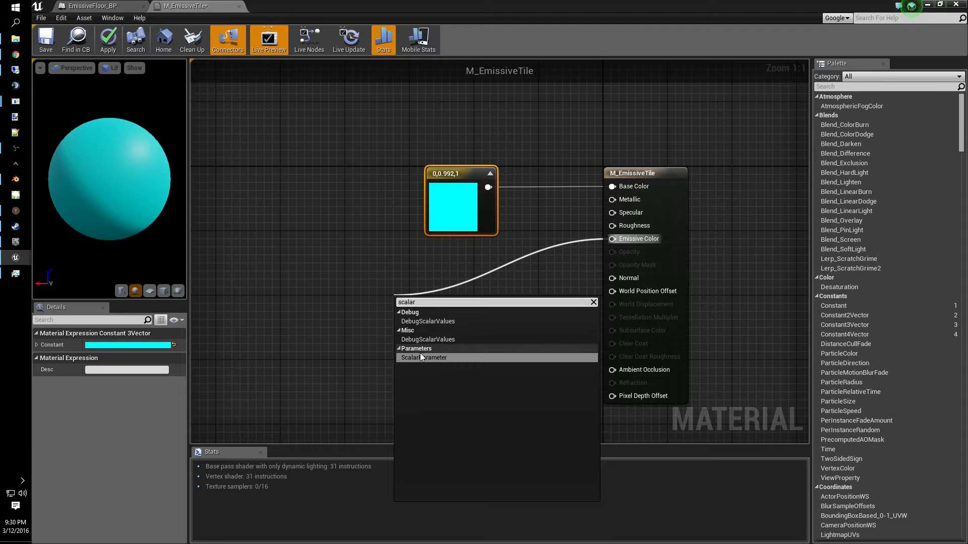
left_click(419, 358)
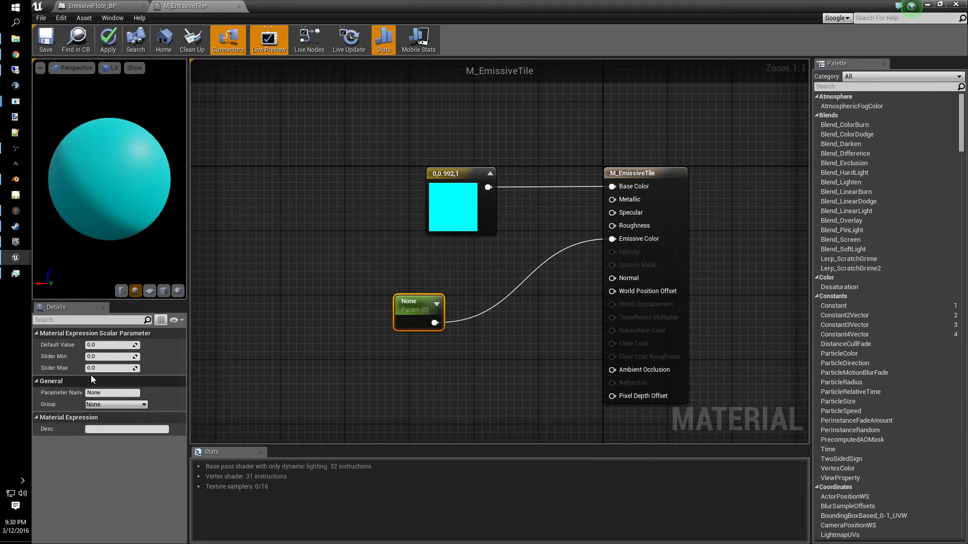
- Name the scalar parameter Emissive and set its Slider Max to 15
left_click(100, 392)
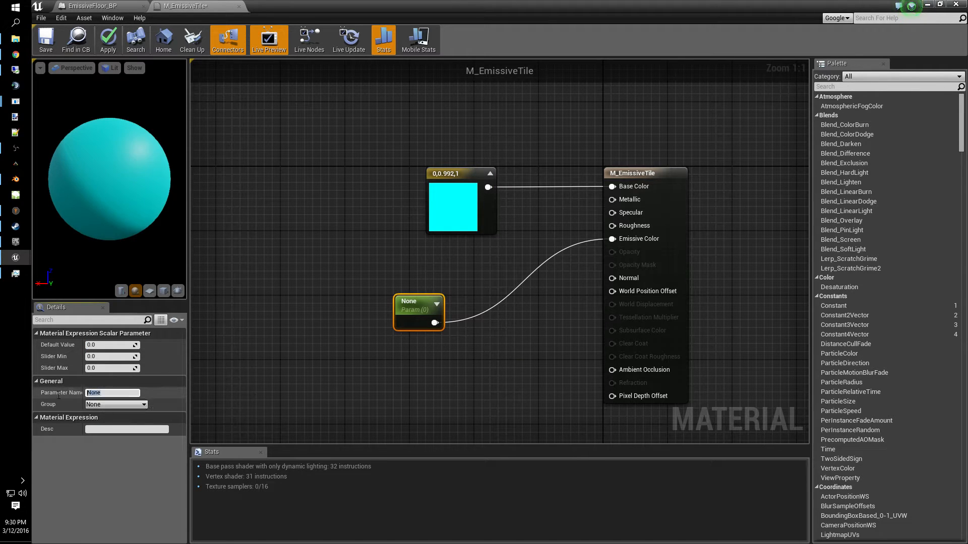
type("Emissive")
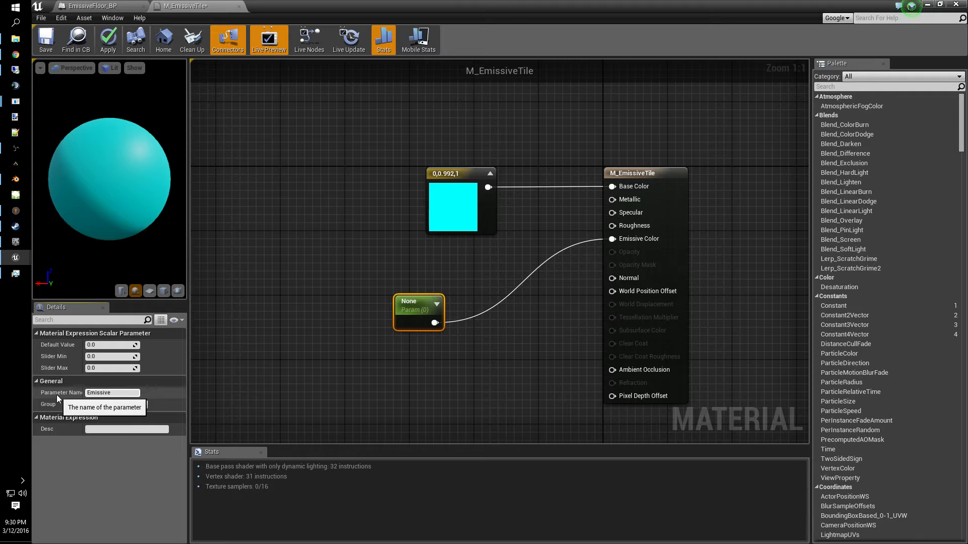
key("Return")
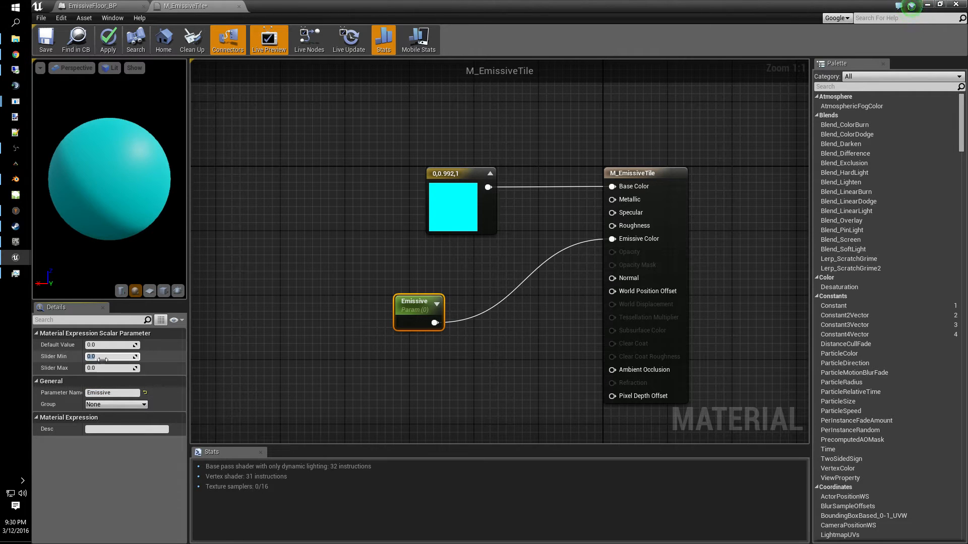
left_click(105, 369)
type("15")
key("Return")
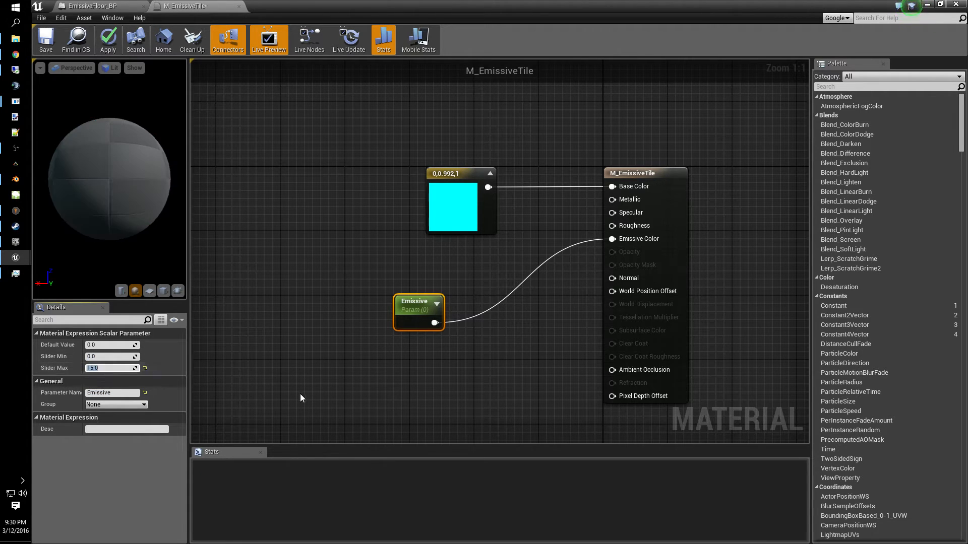
- Apply and save the M_EmissiveTile material, then close the material editor
left_click(108, 41)
left_click(46, 41)
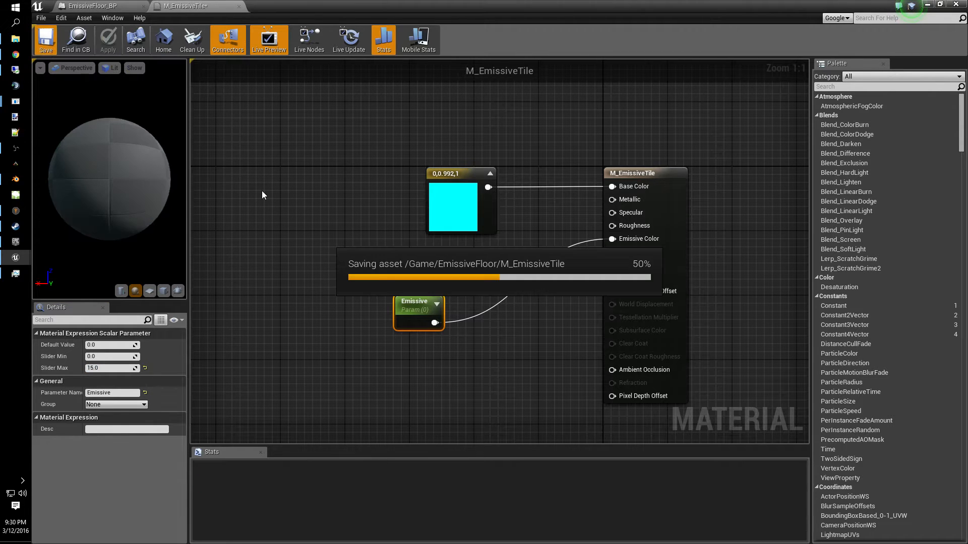
left_click(236, 6)
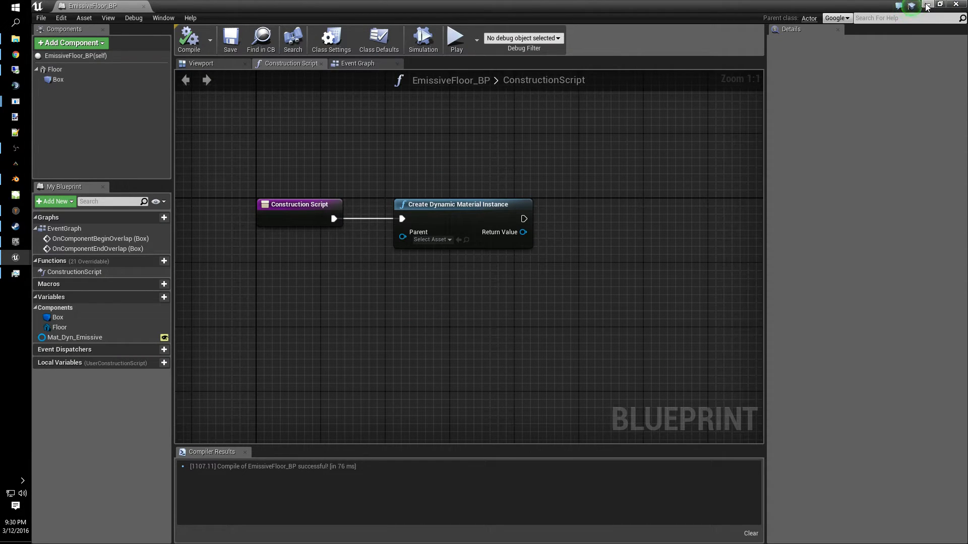
- Create a material instance of M_EmissiveTile in the content browser and save it
right_click_drag(659, 321, 604, 292)
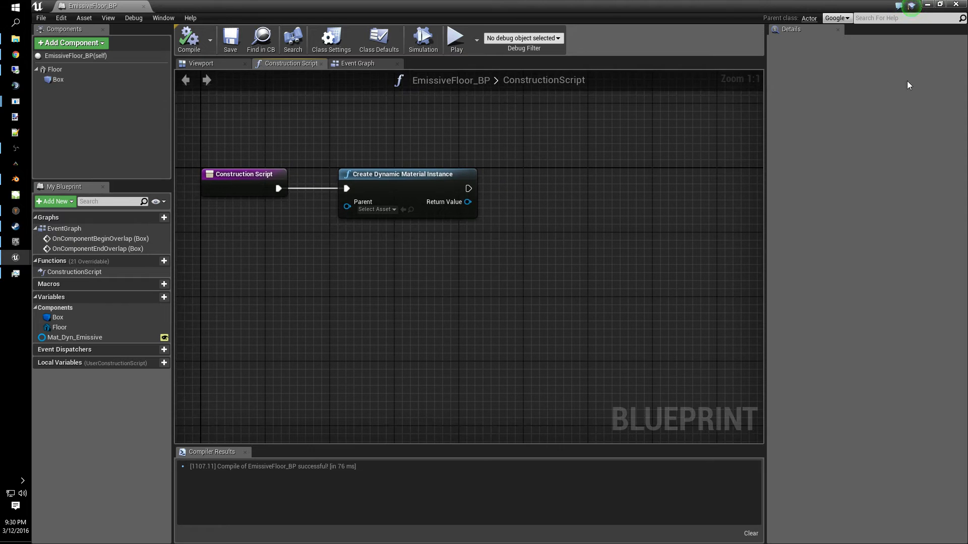
left_click(940, 4)
right_click(226, 429)
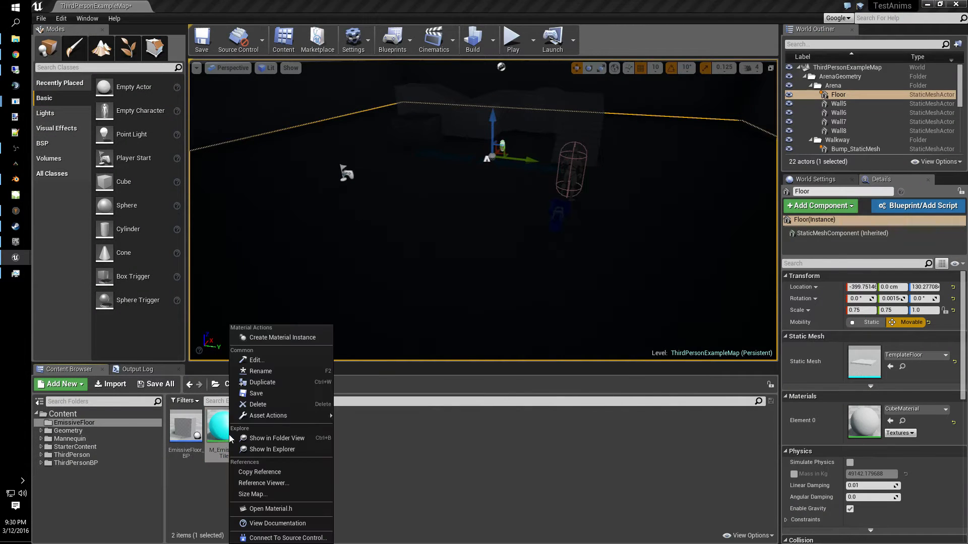
mouse_move(267, 415)
left_click(282, 338)
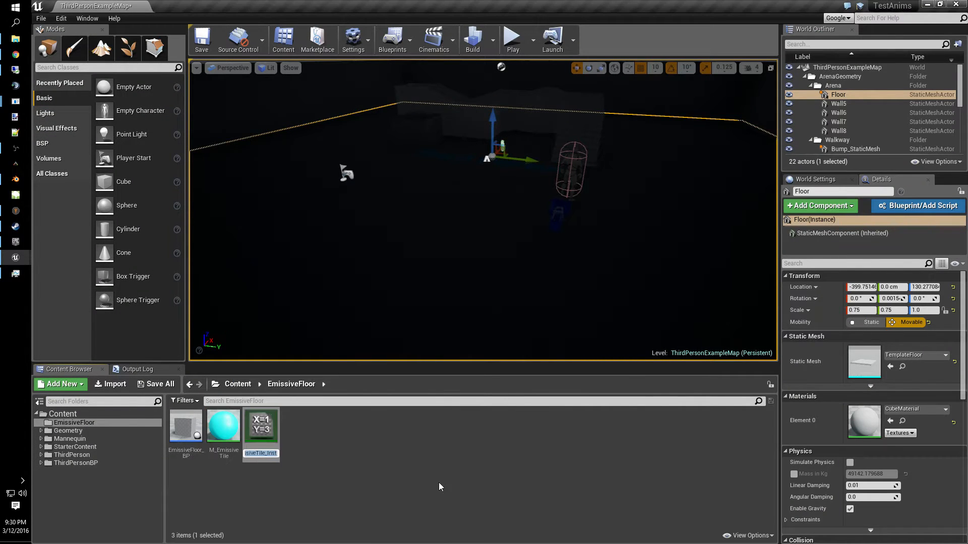
key("Return")
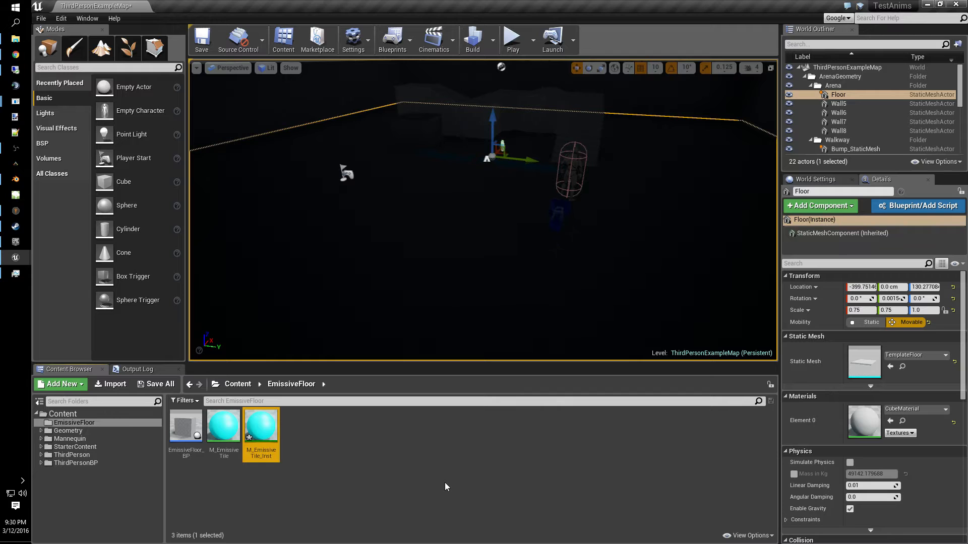
right_click(270, 433)
left_click(328, 394)
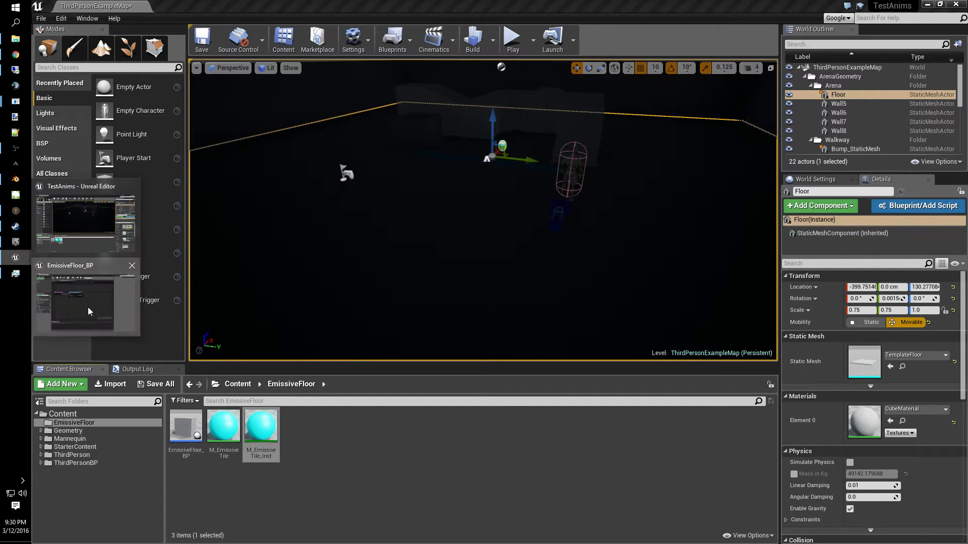
- In EmissiveFloor_BP, set the Create Dynamic Material Instance parent to M_EmissiveTile_Inst
left_click(88, 307)
left_click(462, 244)
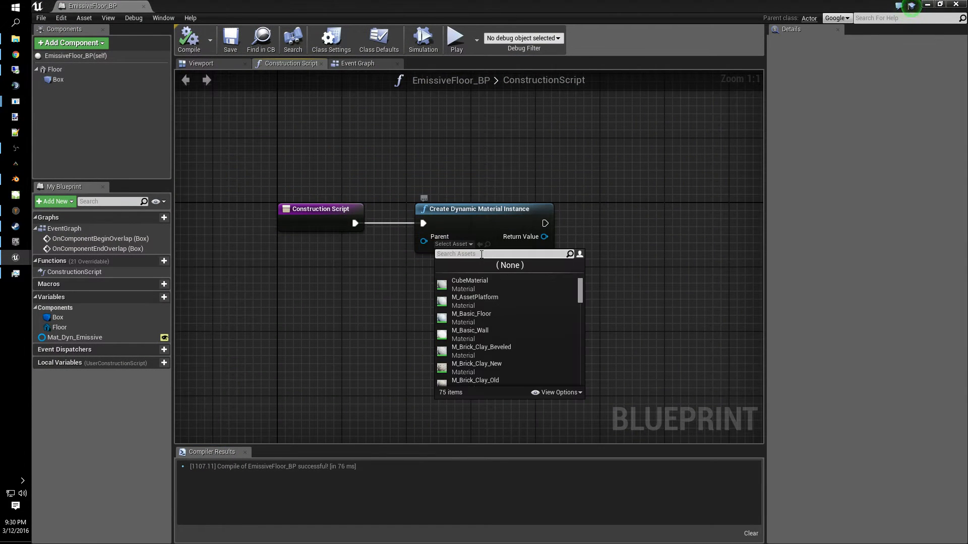
type("m_")
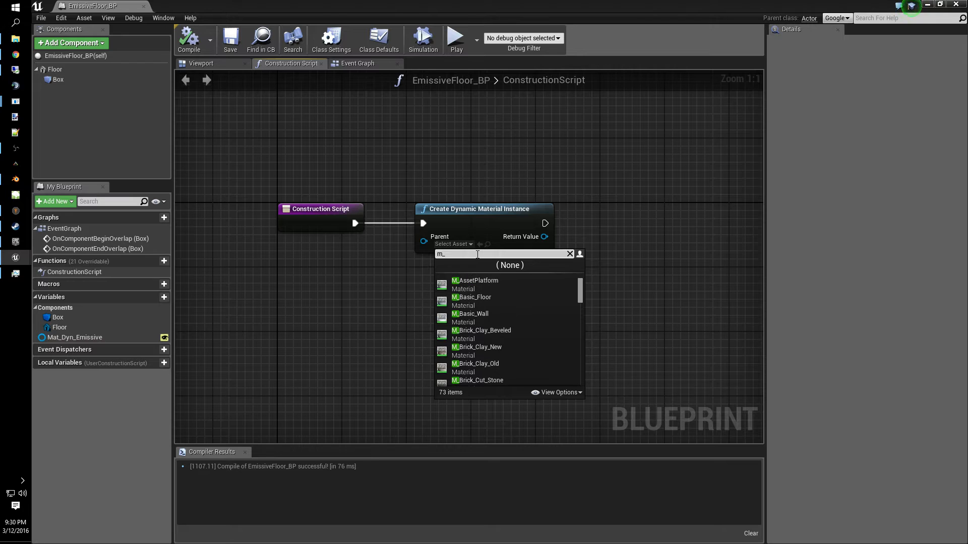
type("em")
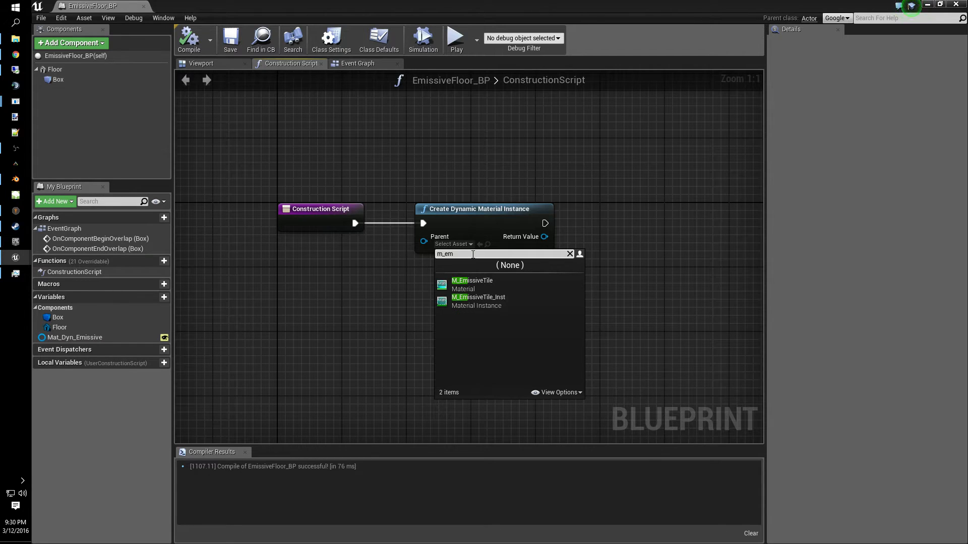
left_click(479, 301)
right_click_drag(581, 292, 487, 301)
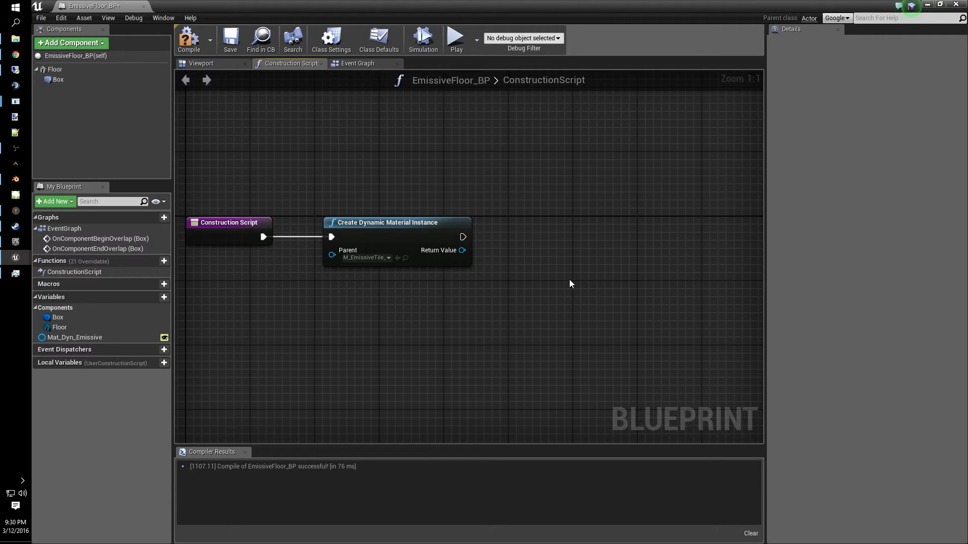
- Add a Set Mat_Dyn_Emissive node wired to the Create Dynamic Material Instance execution and Return Value
left_click_drag(84, 336, 532, 231)
left_click(539, 255)
left_click_drag(463, 237, 509, 230)
left_click_drag(462, 250, 510, 243)
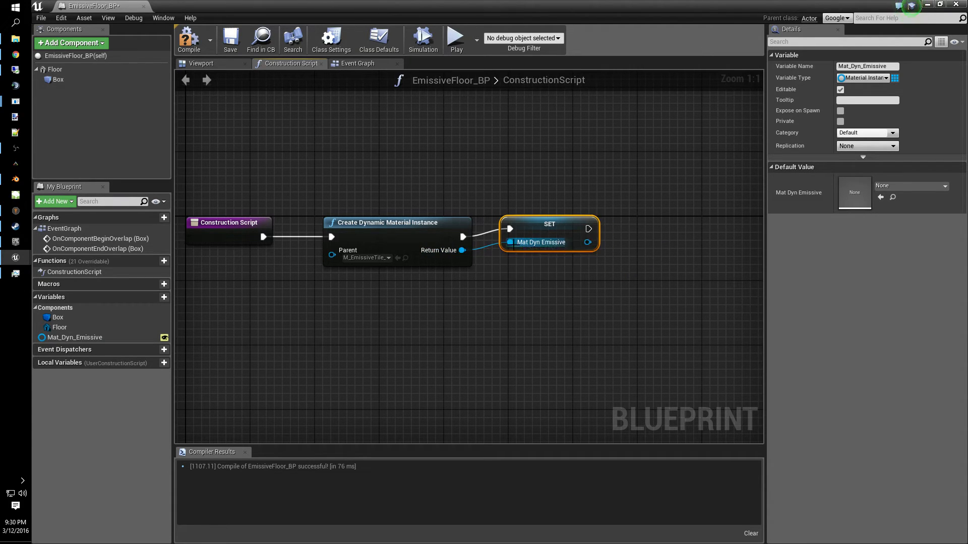
- Set the Mat_Dyn_Emissive variable's Replication to Replicated and save the blueprint
right_click_drag(651, 274, 481, 272)
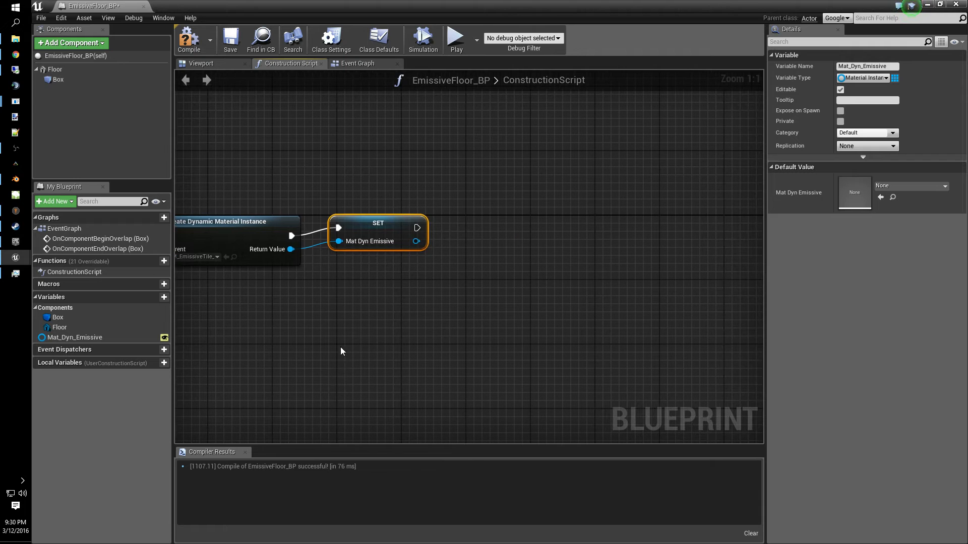
right_click_drag(404, 322, 558, 251)
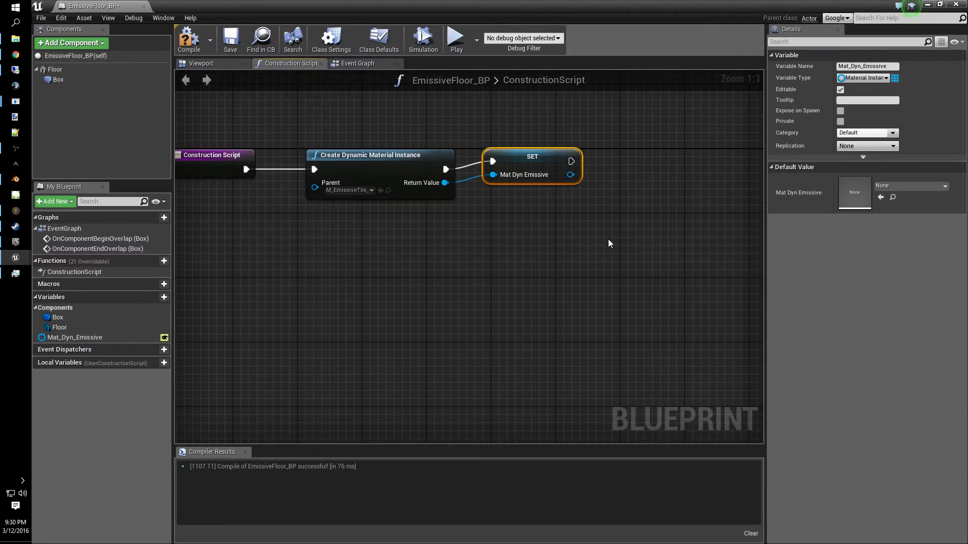
right_click_drag(634, 202, 497, 299)
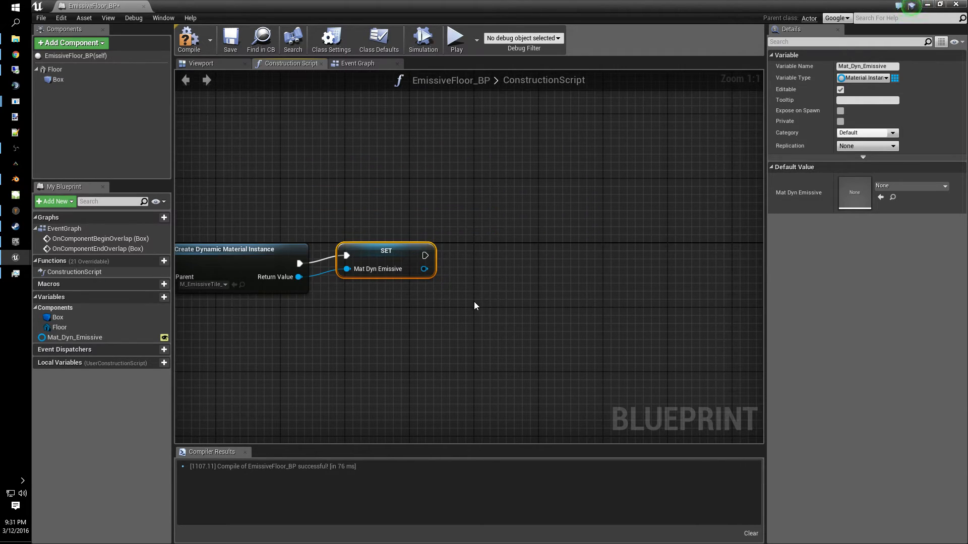
left_click(875, 145)
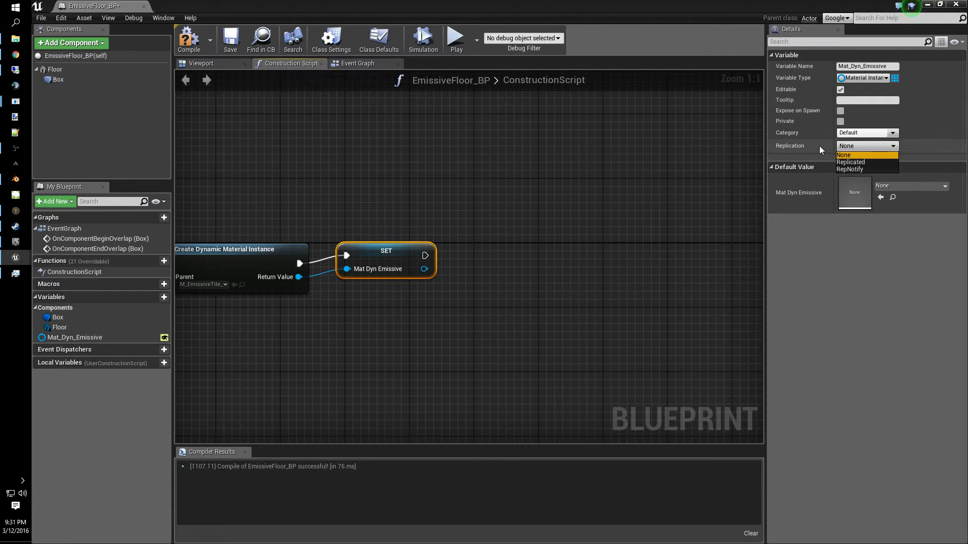
left_click(818, 146)
left_click(852, 147)
left_click(861, 162)
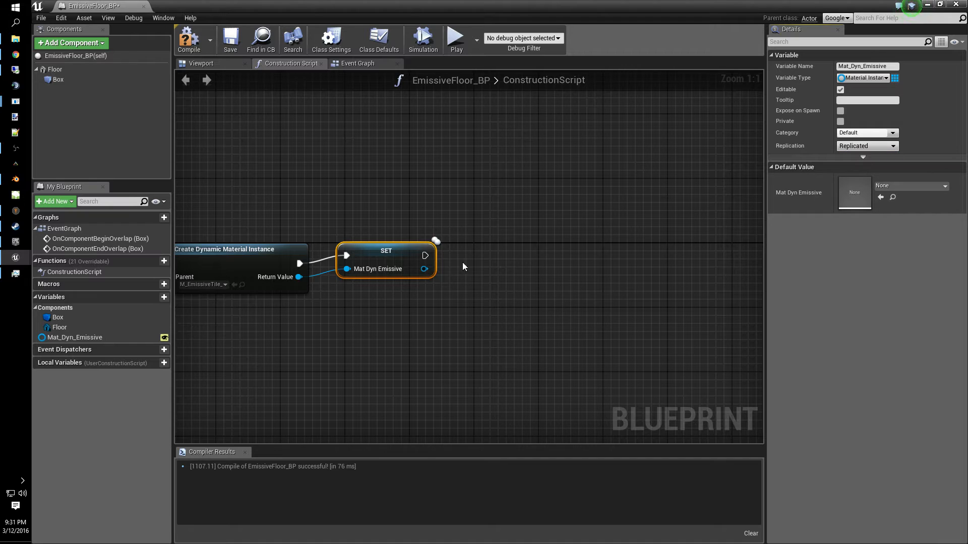
left_click(241, 51)
- Add a Set Material (Box) node after the SET node's execution output
right_click_drag(619, 285, 575, 253)
right_click_drag(506, 258, 600, 251)
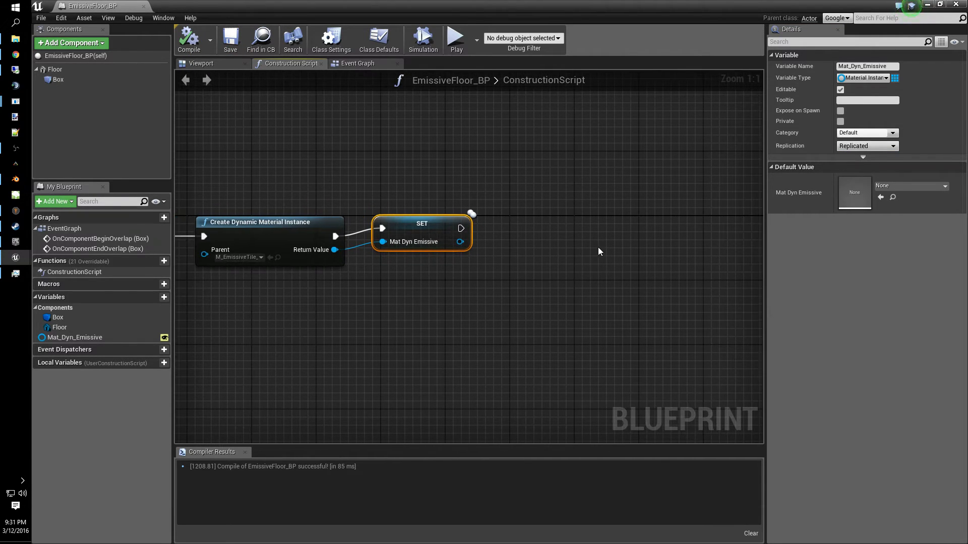
right_click_drag(493, 284, 548, 292)
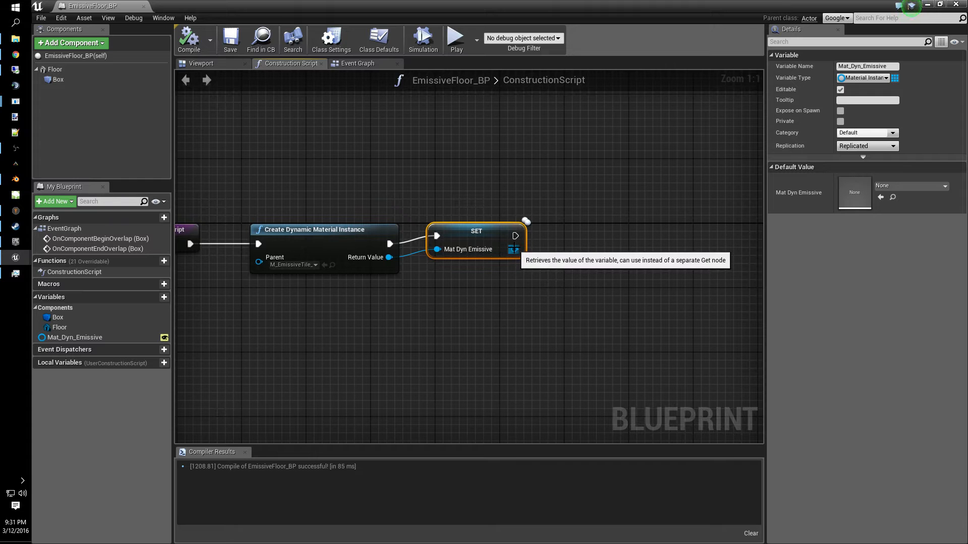
left_click_drag(515, 236, 579, 239)
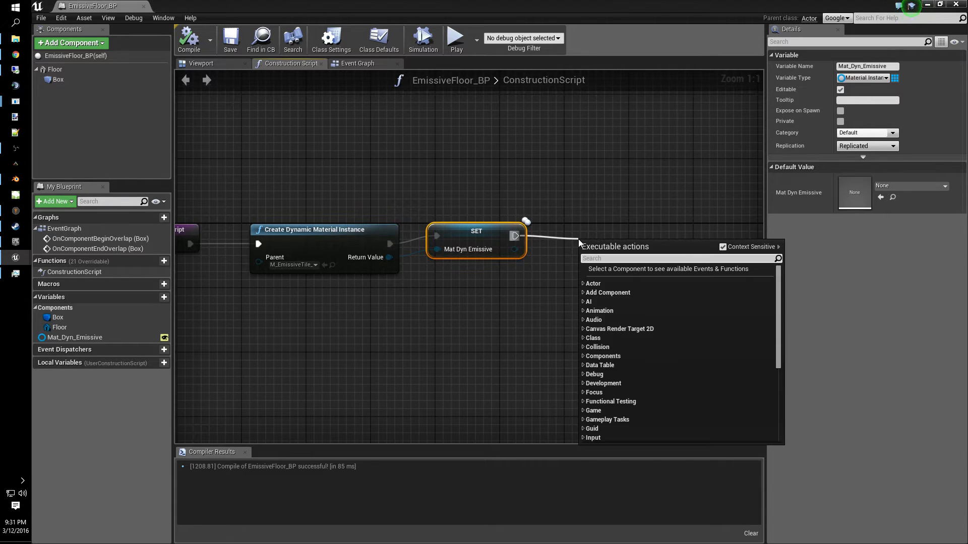
type("set material")
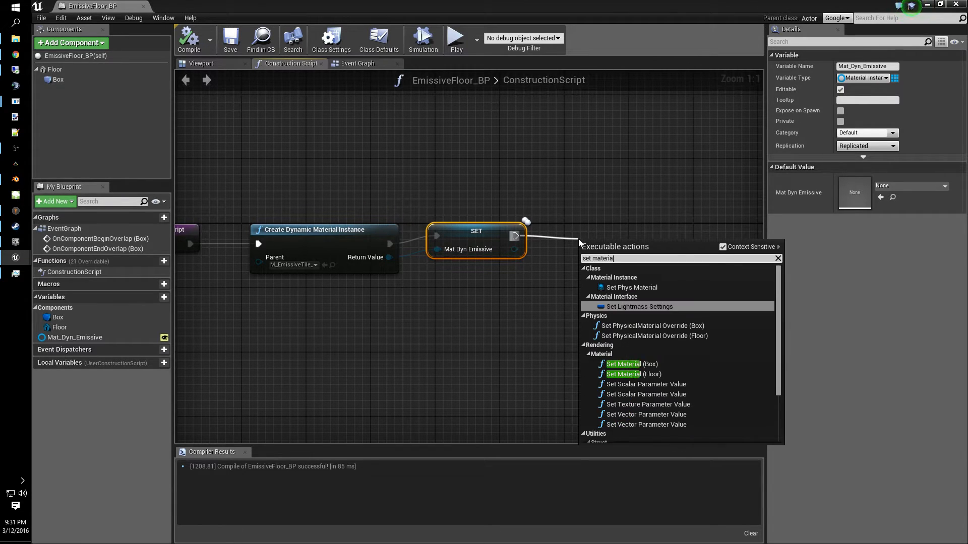
left_click(653, 365)
- Connect the Mat Dyn Emissive output to the Set Material node's Material input and save the blueprint
left_click_drag(648, 276, 616, 238)
left_click(450, 203)
left_click_drag(450, 215, 449, 283)
left_click_drag(514, 249, 565, 297)
right_click_drag(650, 363, 664, 331)
key("ctrl+s")
- Check the blueprint's Viewport and return to the Construction Script graph
scroll(656, 318, "down", 2)
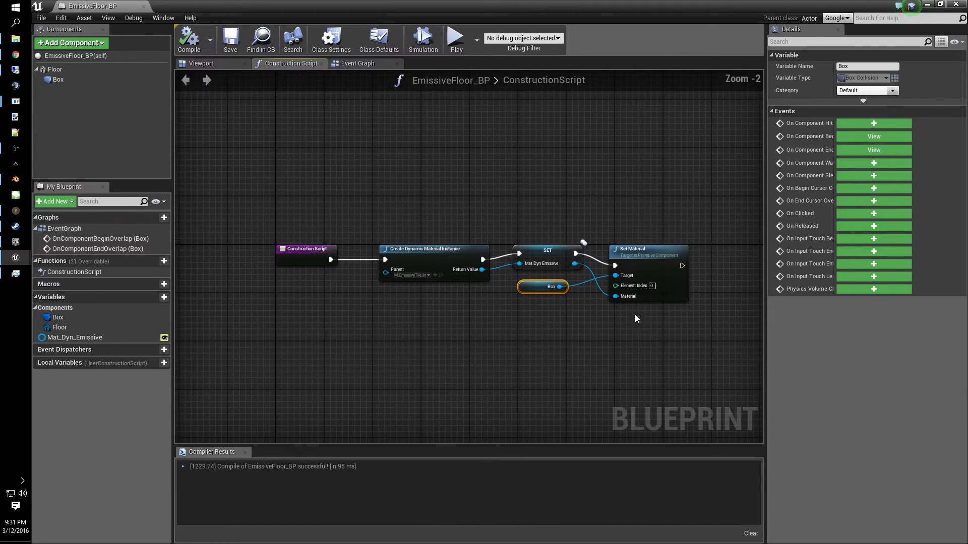
left_click(213, 63)
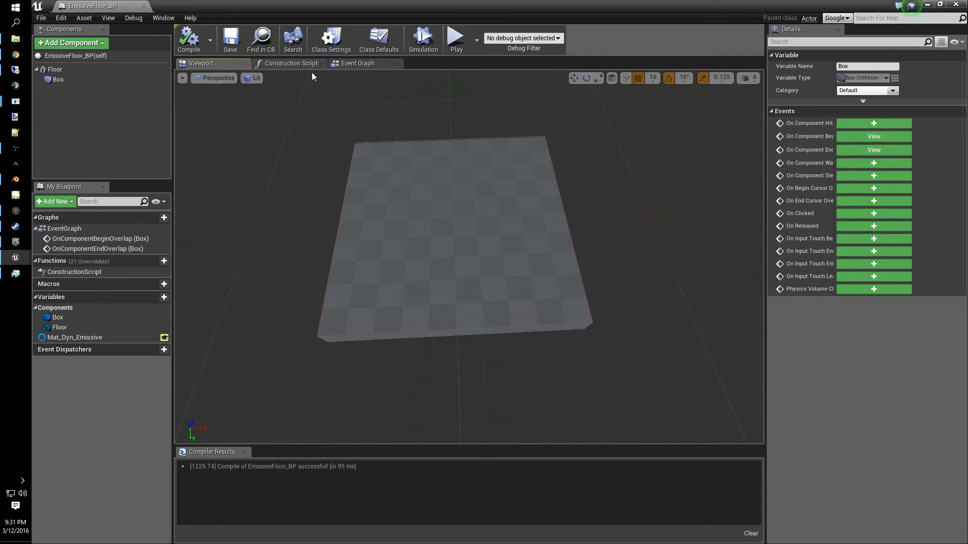
left_click(298, 63)
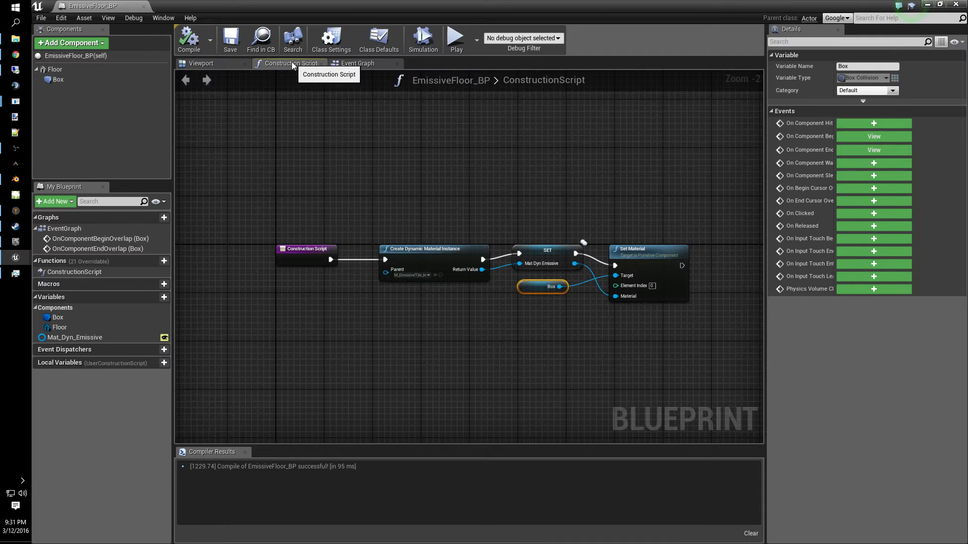
- Place an EmissiveFloor_BP instance into the level and focus the view on it
left_click(926, 5)
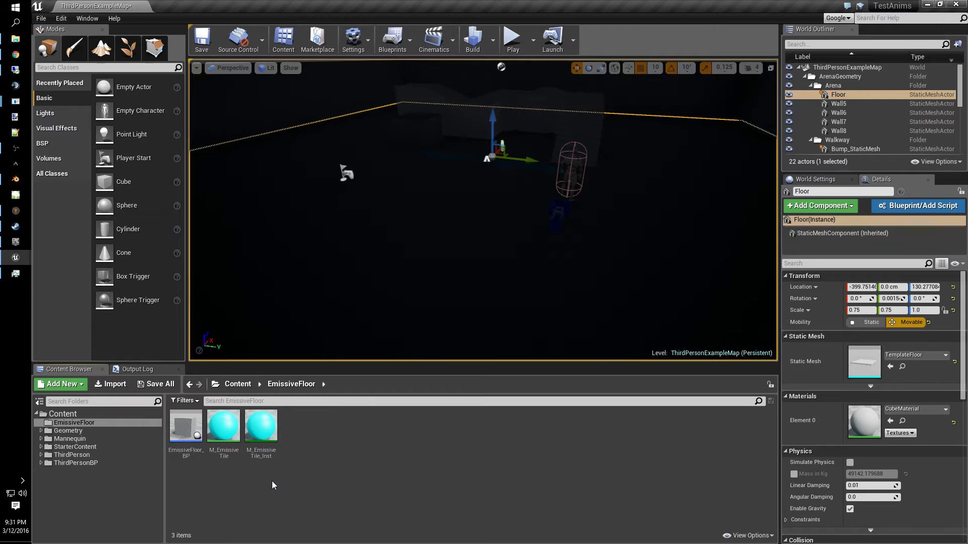
left_click_drag(186, 426, 499, 256)
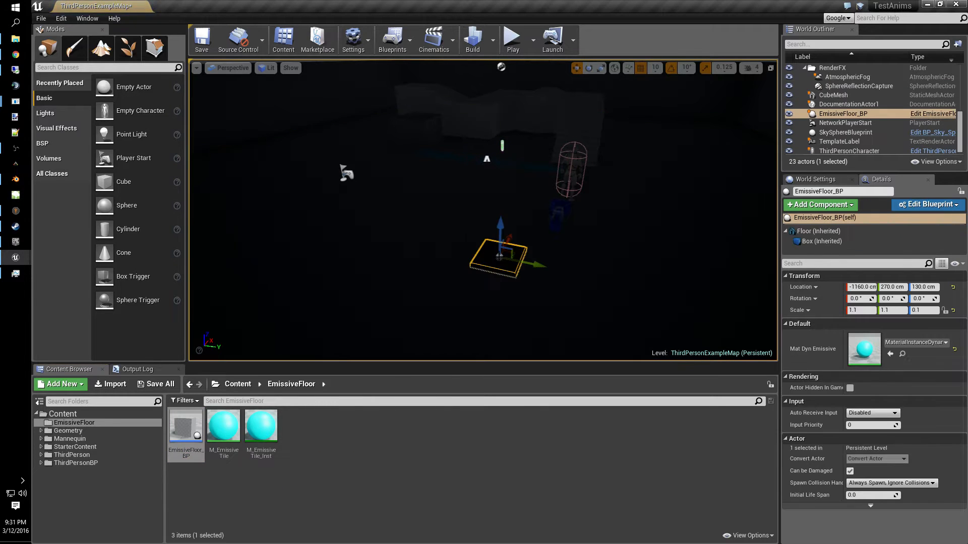
key("w")
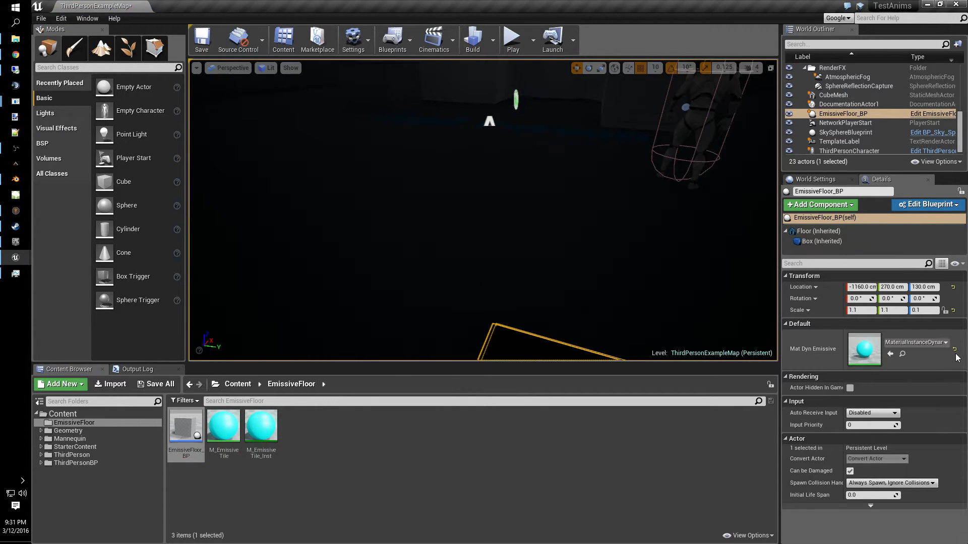
key("f")
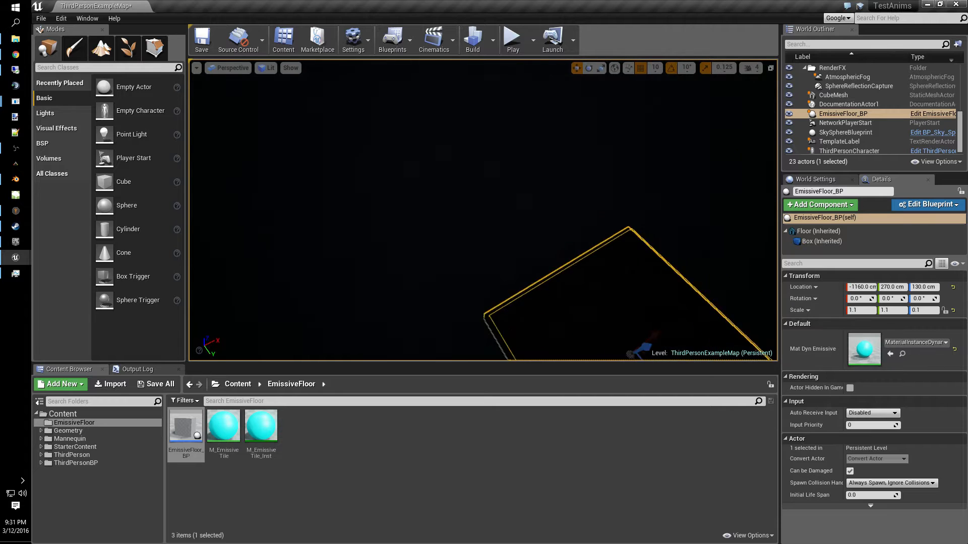
right_click_drag(484, 211, 516, 205)
- Place two more EmissiveFloor_BP instances in a row beside the first floor
left_click_drag(185, 431, 366, 239)
left_click_drag(336, 204, 346, 184)
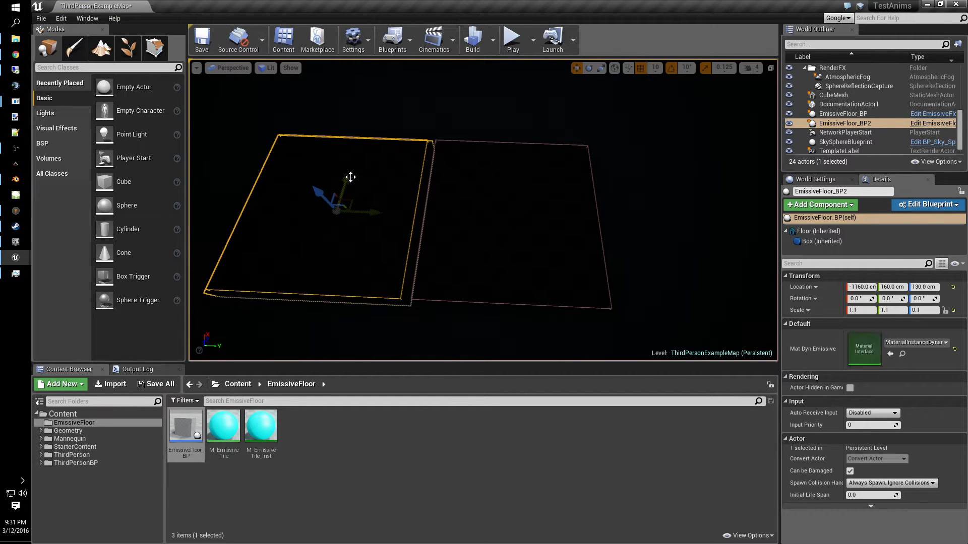
left_click_drag(683, 215, 728, 225)
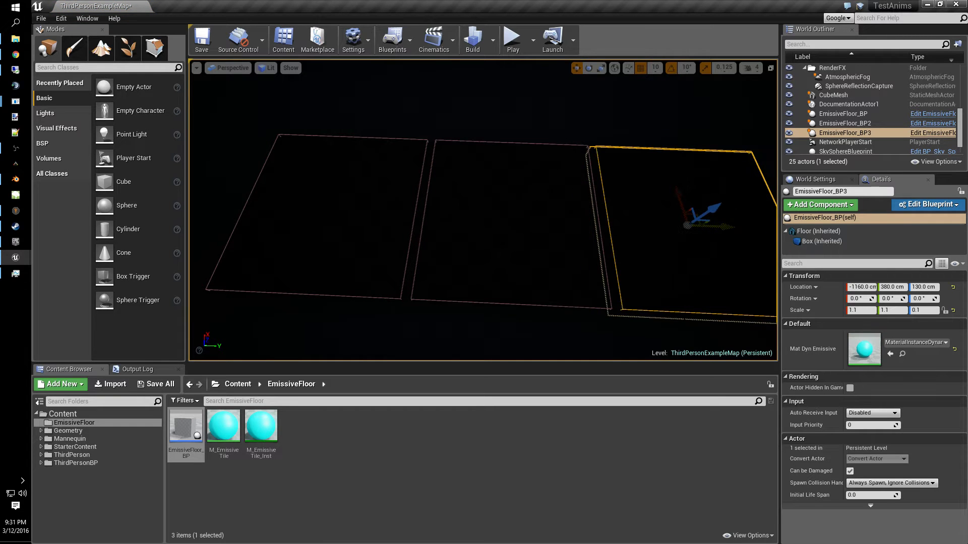
right_click_drag(728, 225, 852, 163)
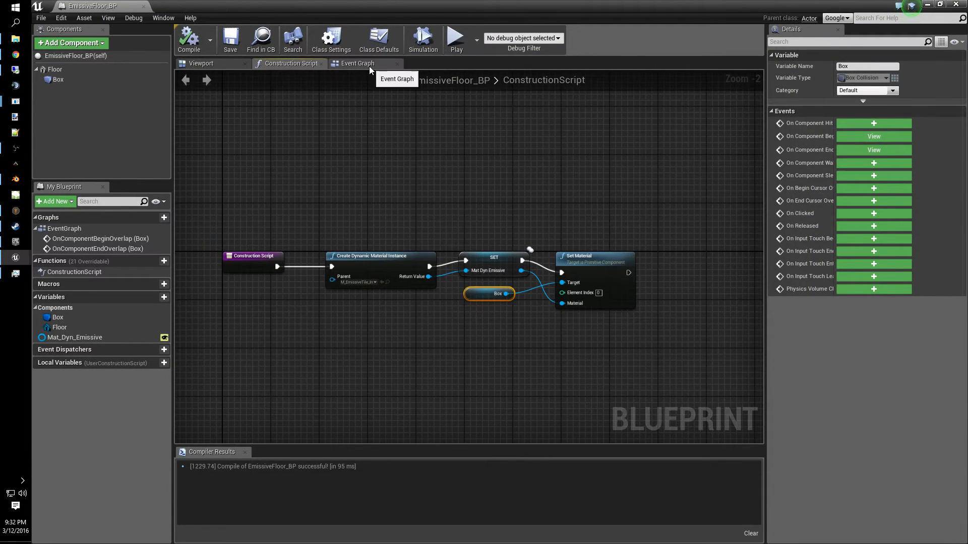
- In the Event Graph, add a Cast To ThirdPersonCharacter node from the Begin Overlap event's Other Actor pin
left_click(369, 64)
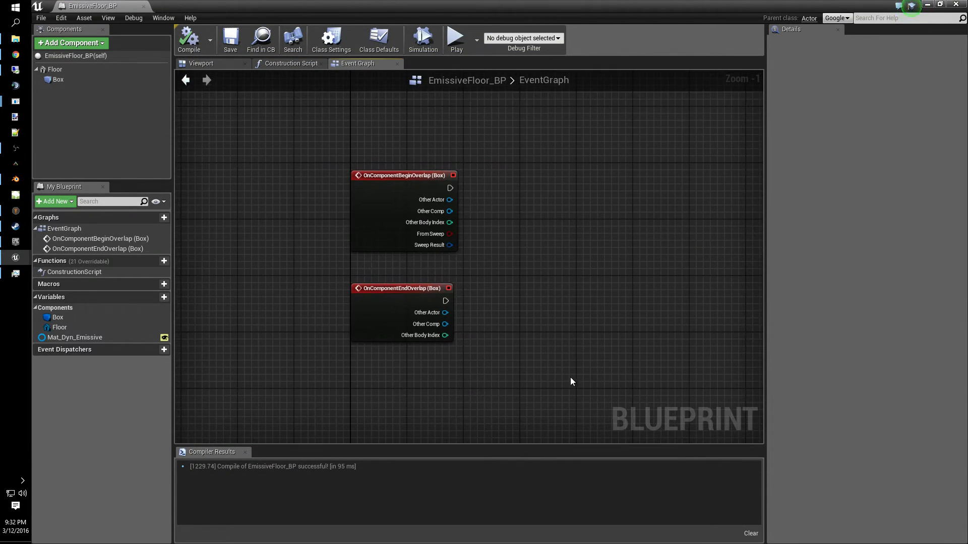
right_click_drag(546, 329, 514, 299)
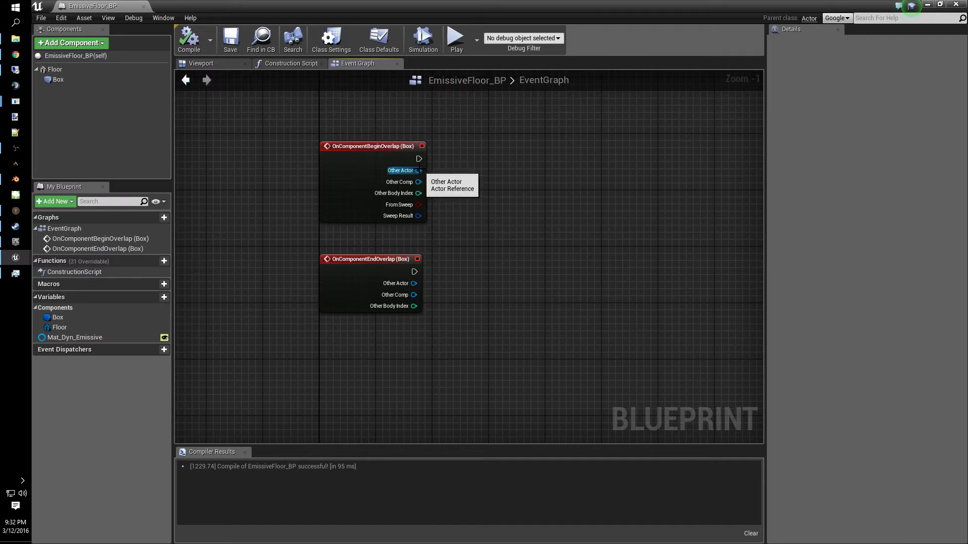
left_click_drag(418, 170, 513, 190)
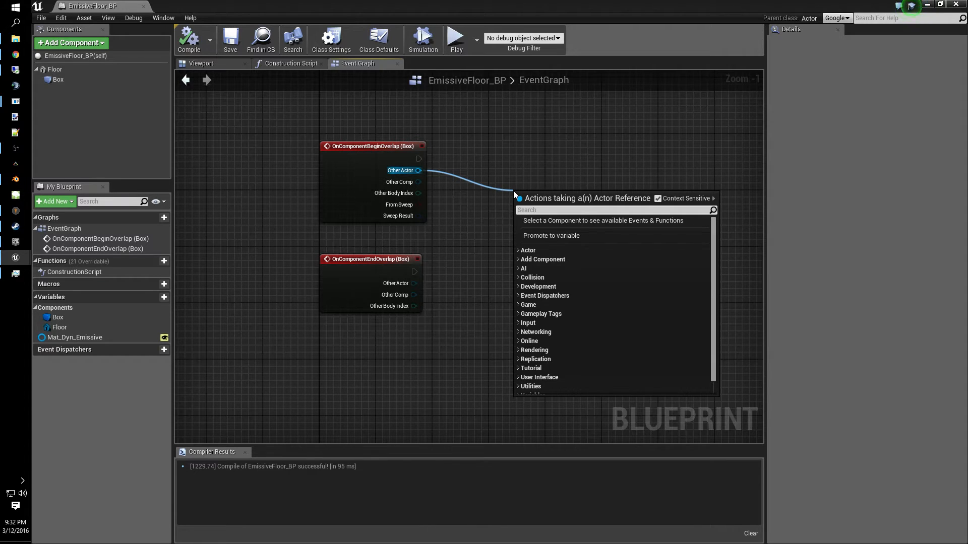
type("third")
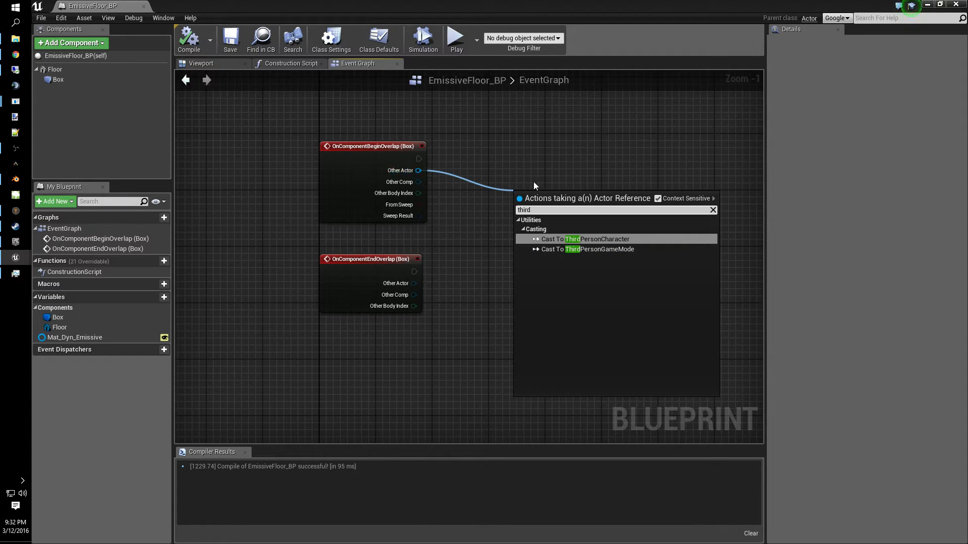
left_click(584, 239)
left_click_drag(557, 196, 482, 149)
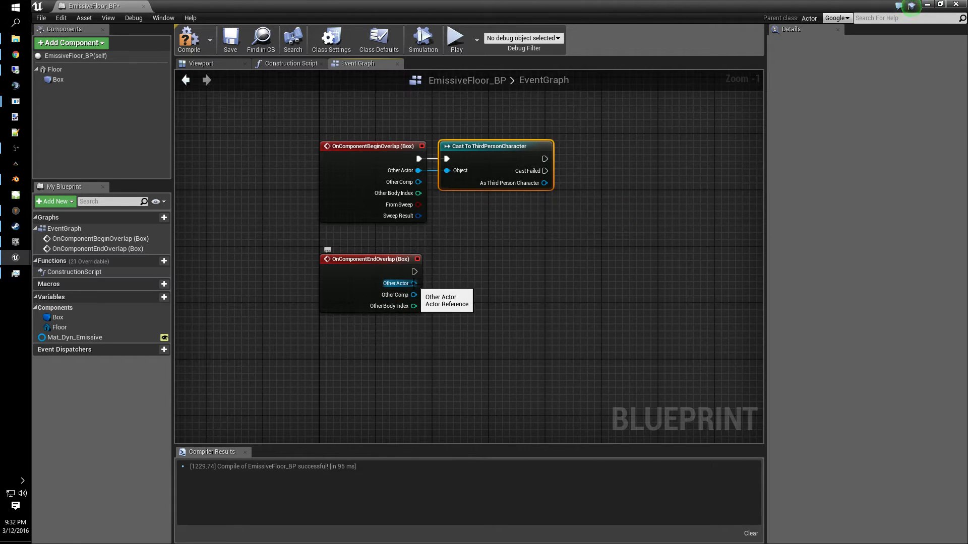
- Add a Cast To ThirdPersonCharacter node from the End Overlap event's Other Actor pin and tidy the graph
left_click_drag(413, 283, 464, 282)
type("third")
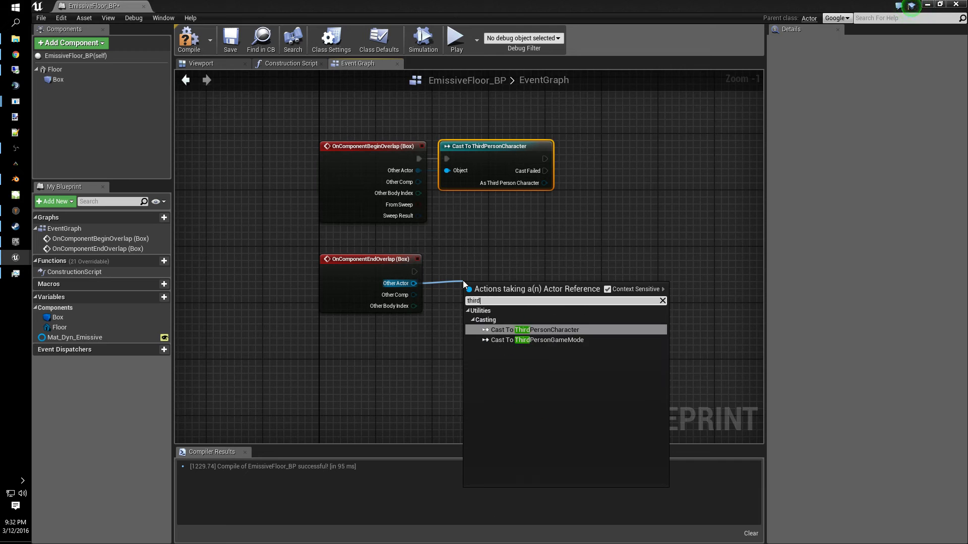
left_click(537, 330)
left_click_drag(497, 274, 466, 261)
right_click_drag(544, 355, 462, 324)
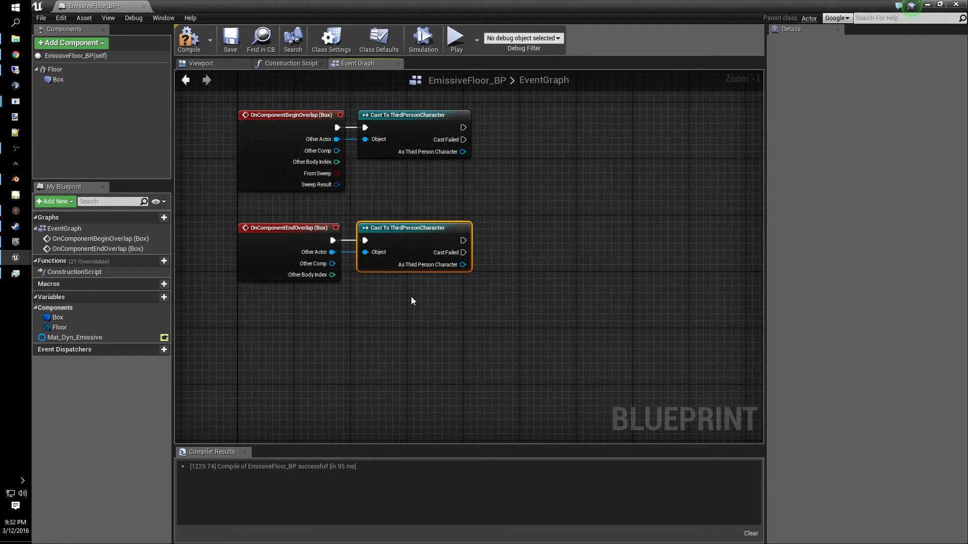
right_click_drag(585, 285, 571, 328)
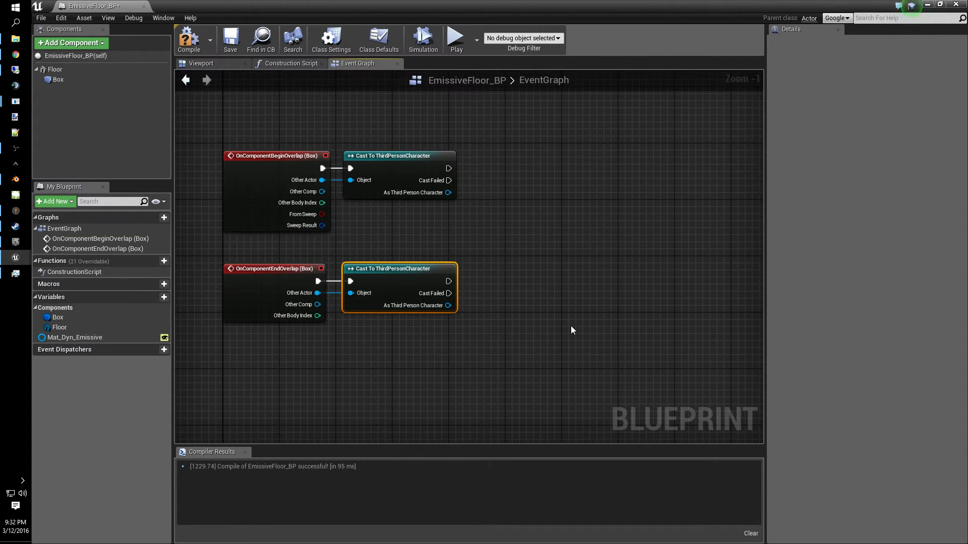
mouse_move(495, 232)
right_mouse_down()
mouse_move(480, 183)
mouse_move(480, 238)
right_mouse_up()
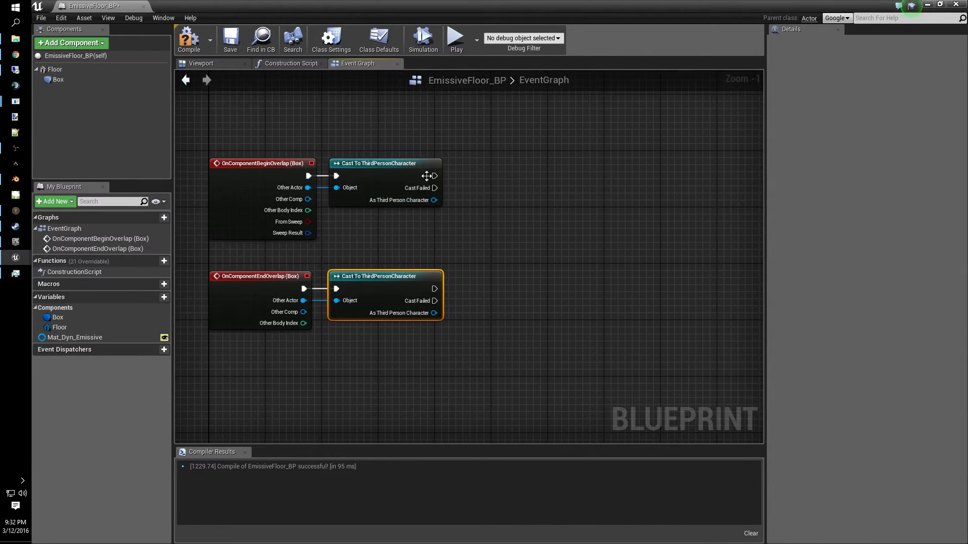
- Add a Timeline node driven by the Begin Overlap cast's execution output
left_click_drag(566, 176, 609, 176)
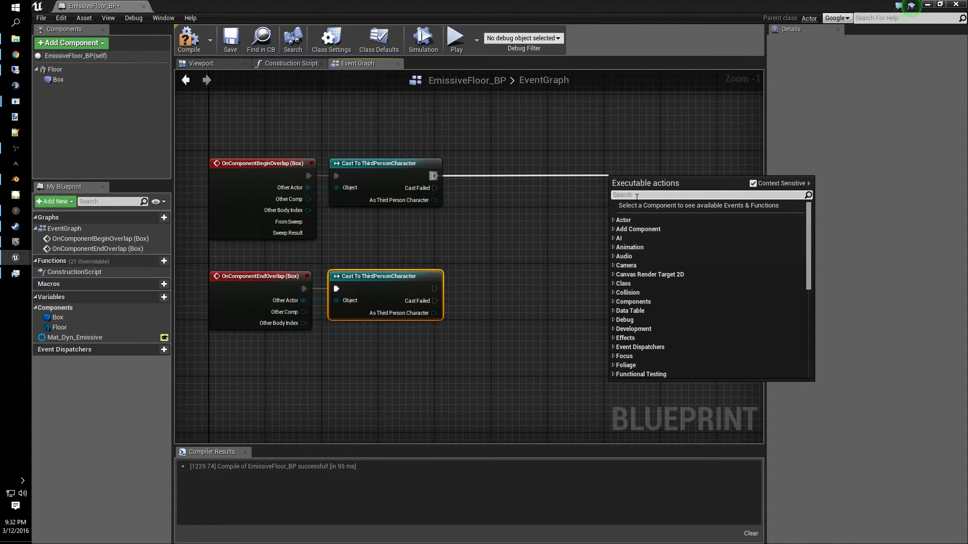
type("timeline")
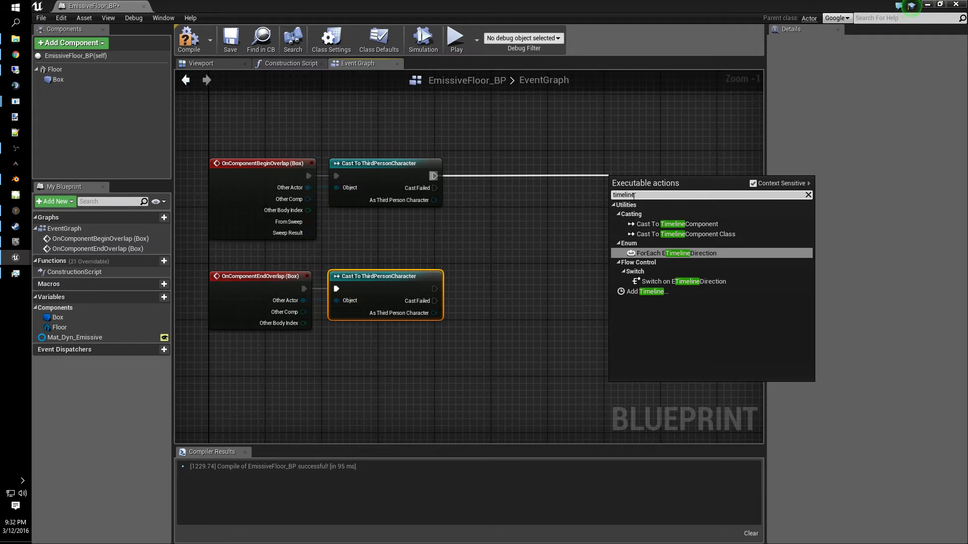
left_click(683, 292)
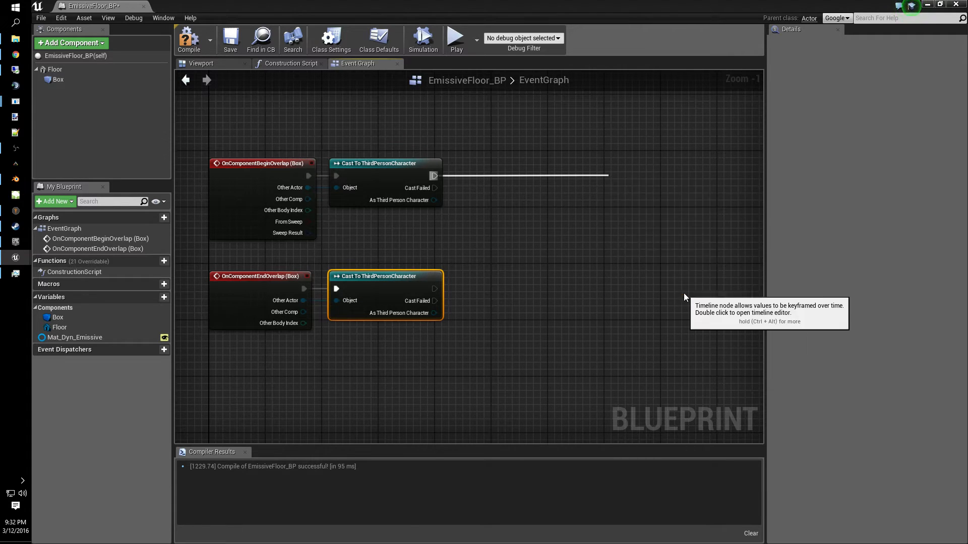
left_click(645, 210)
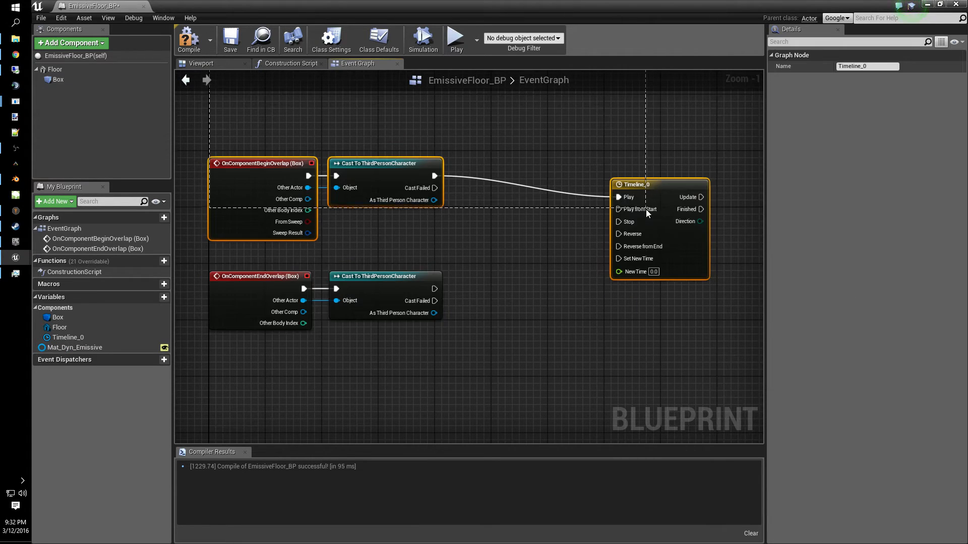
left_click(668, 152)
left_click_drag(665, 184, 658, 205)
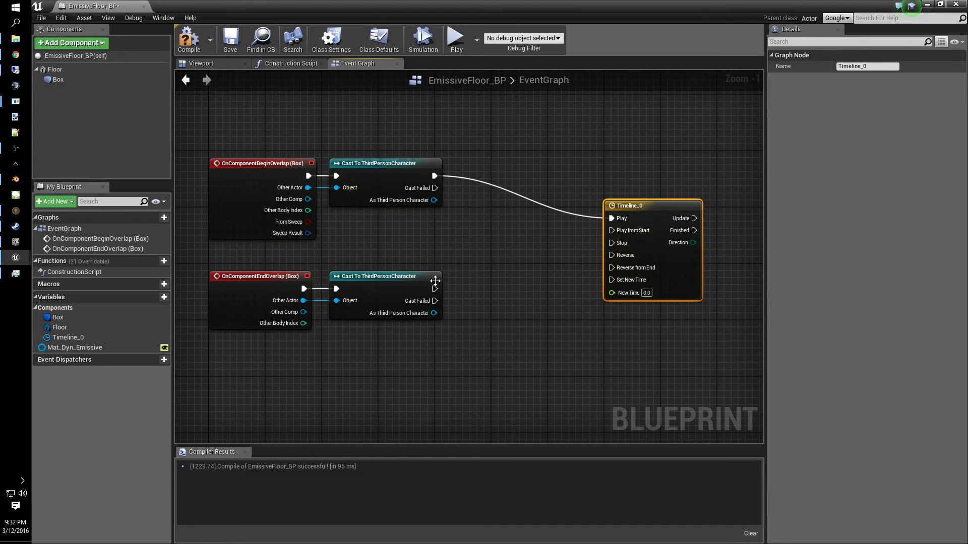
- Connect the End Overlap cast's execution output to the Timeline's Reverse input
left_click_drag(418, 296, 579, 289)
key("ctrl+z")
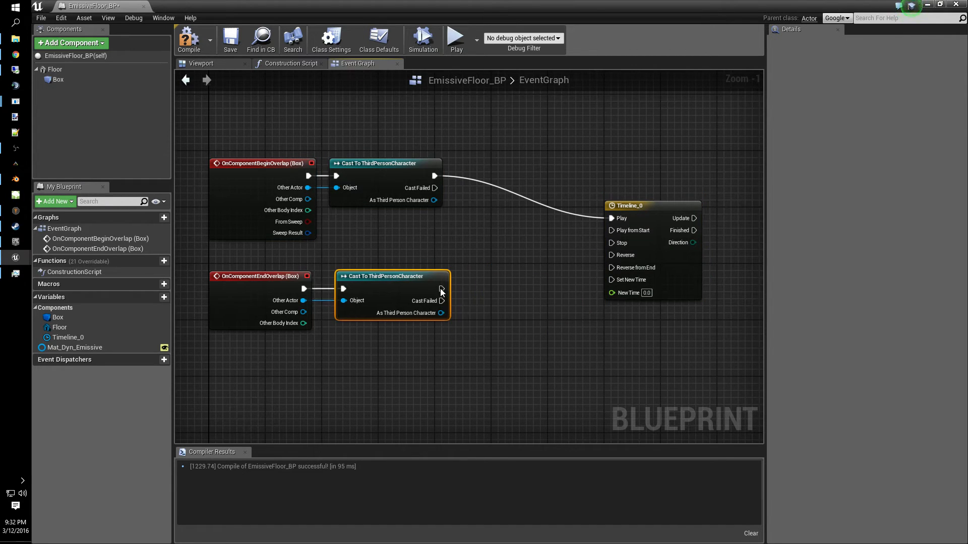
left_click_drag(440, 288, 615, 258)
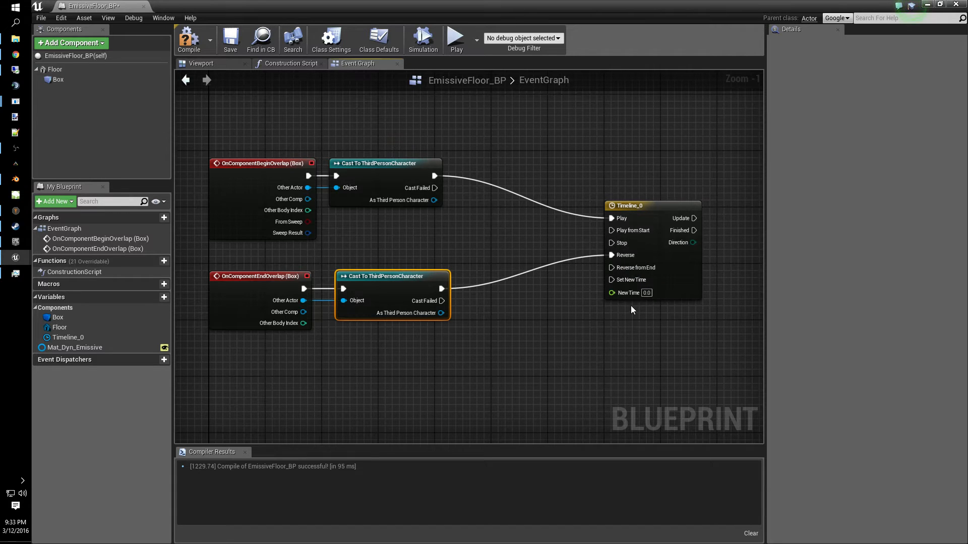
- Open the timeline and add a float track named EmissiveIntensity
double_click(658, 207)
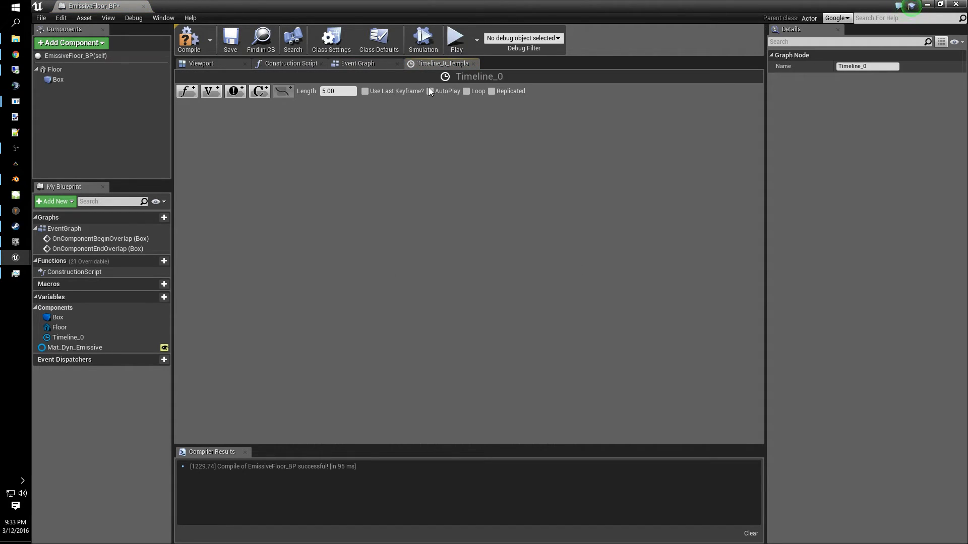
left_click(187, 92)
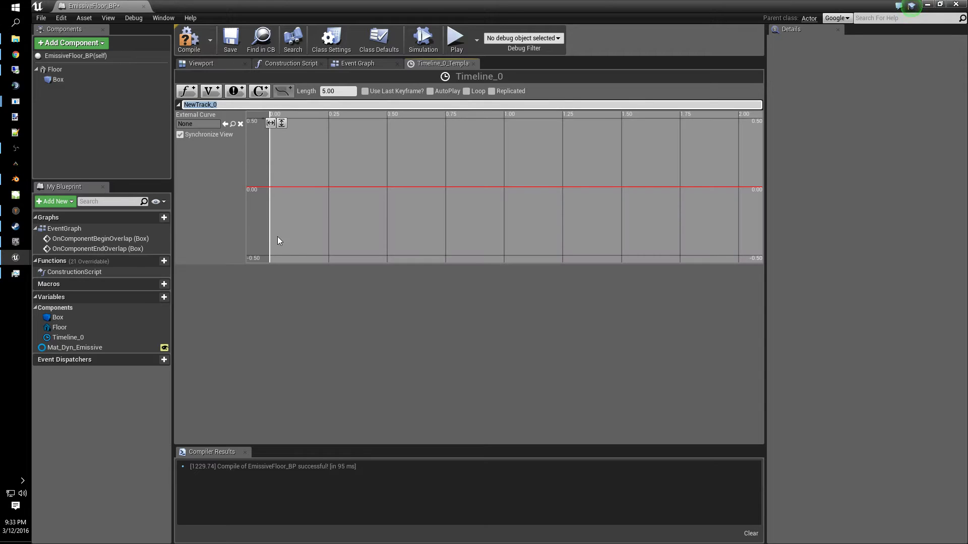
type("EM")
key("Return")
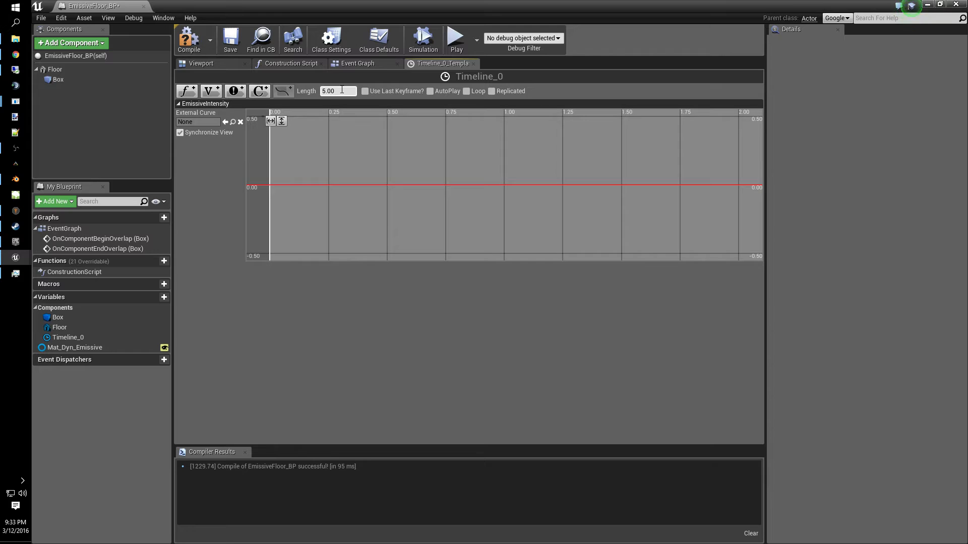
- Set the timeline length to 10.00
left_click(342, 89)
type("10.00")
key("Return")
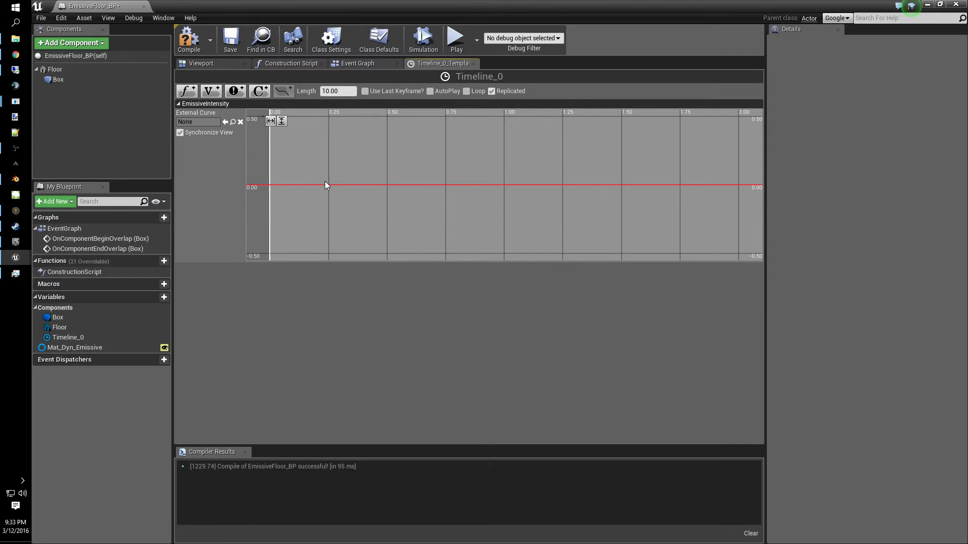
- Add a key on the EmissiveIntensity curve at time 0
left_click(310, 185, "shift")
left_click(310, 121)
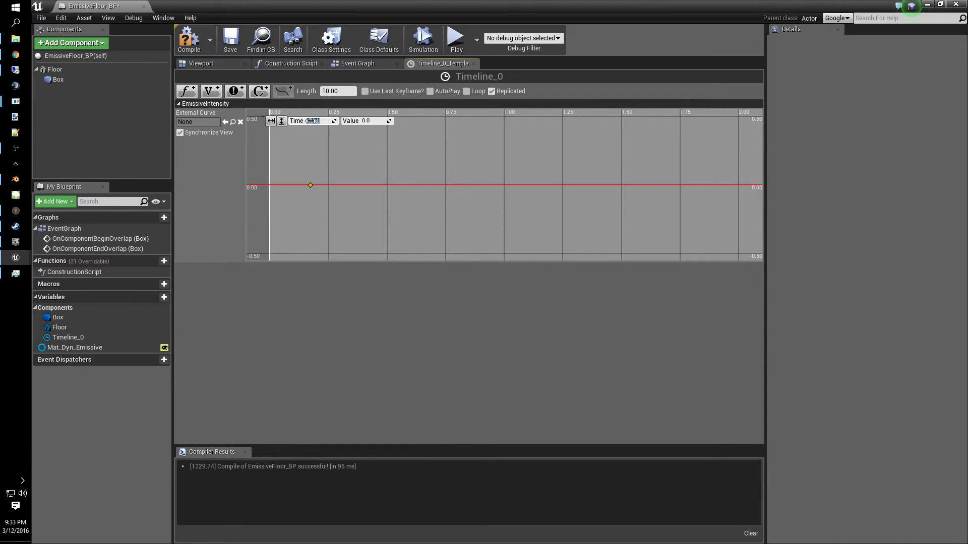
type("0")
key("Tab")
key("Return")
- Add a second EmissiveIntensity key at time 10 with value 15
left_click(414, 185, "shift")
left_click(335, 122)
type("10")
key("Tab")
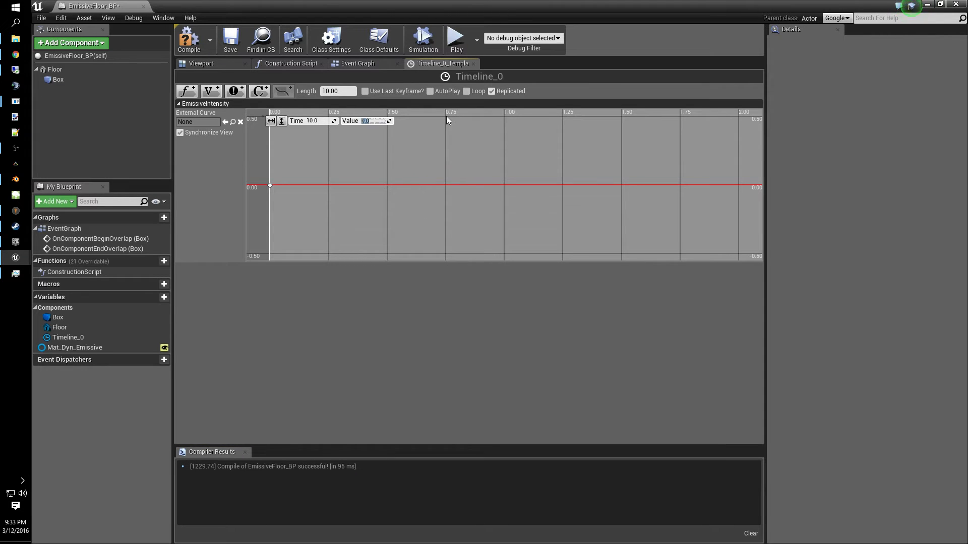
type("15")
key("Return")
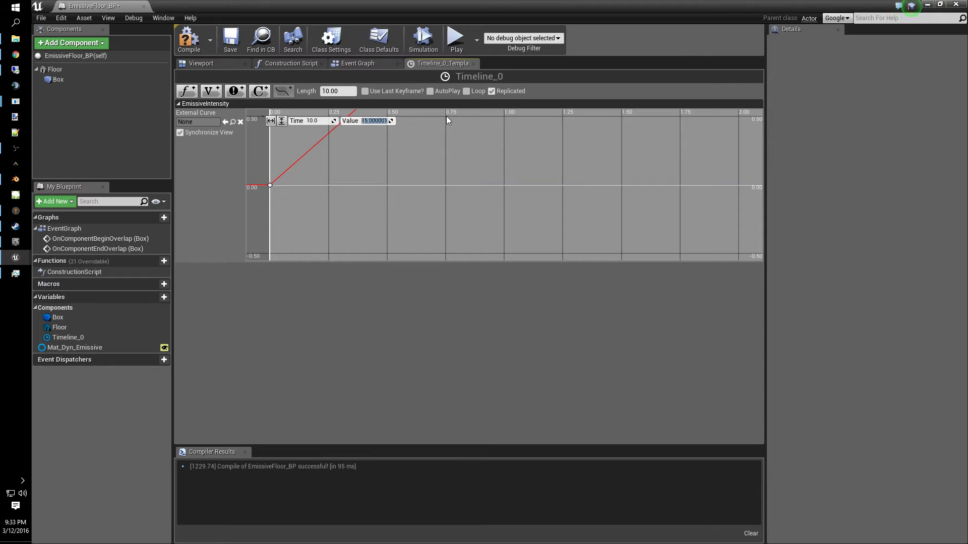
- Add a second float track named PointLightIntensity
scroll(507, 175, "down", 10)
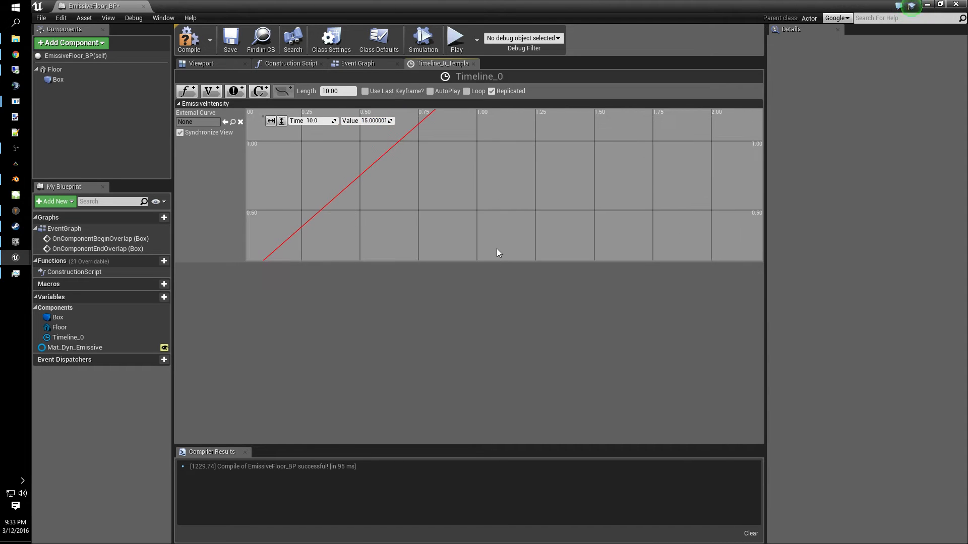
scroll(564, 179, "down", 14)
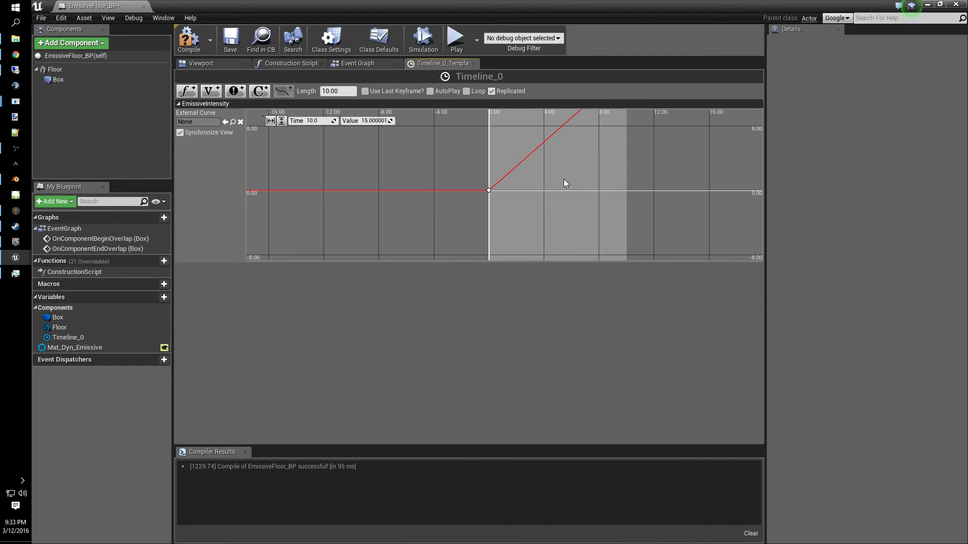
right_click_drag(608, 154, 573, 196)
scroll(564, 213, "down", 4)
left_click(186, 91)
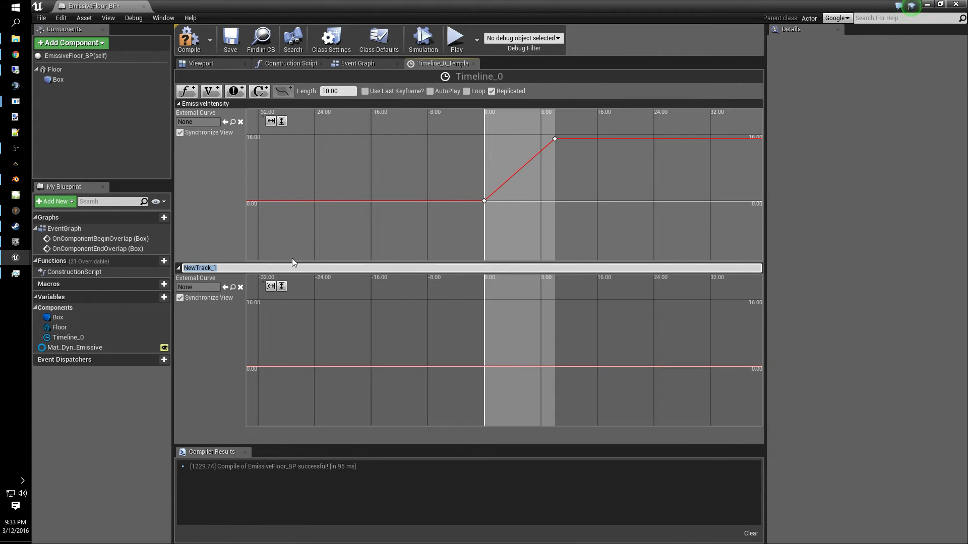
type("PointLightIntensity")
key("Return")
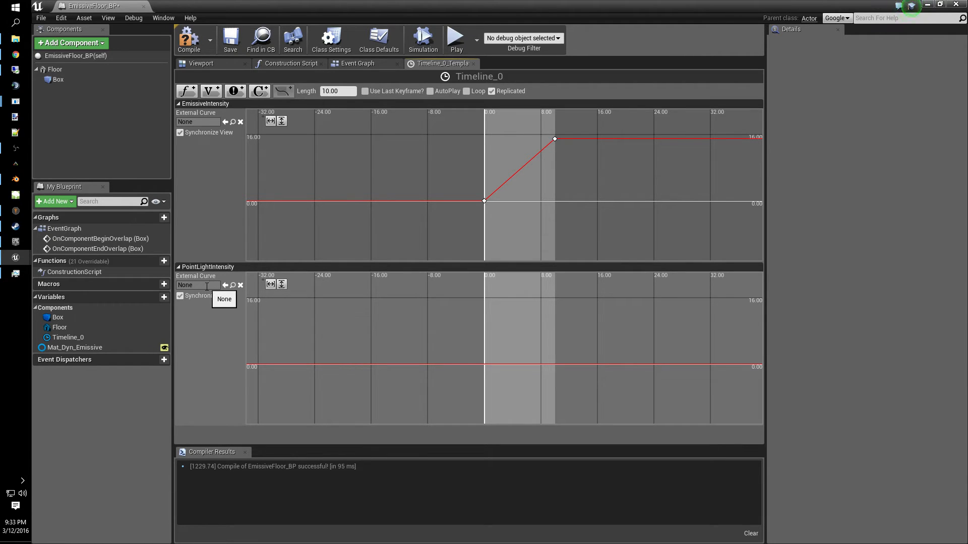
- Add a key on the PointLightIntensity curve at time 0 with value 0
left_click(203, 345)
left_click(291, 330)
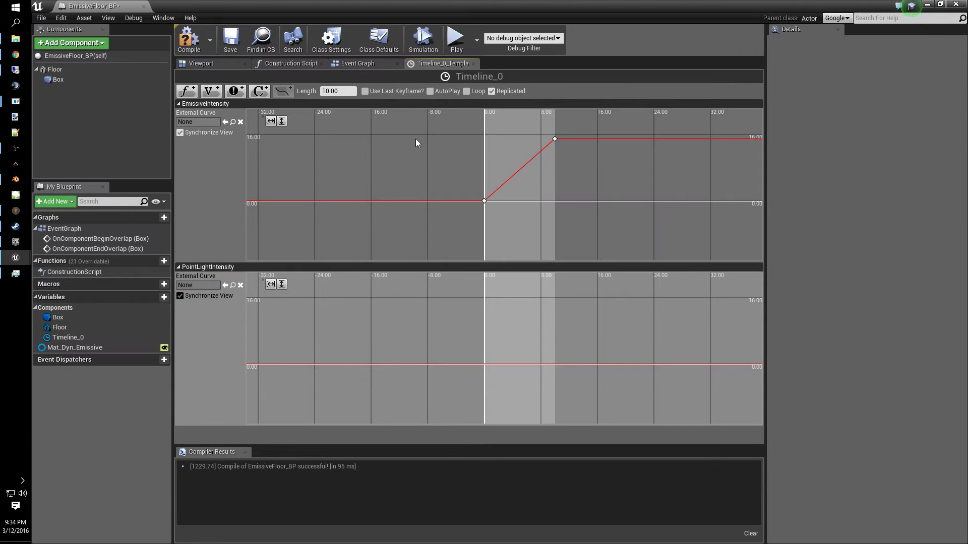
left_click(295, 363, "shift")
left_click(321, 285)
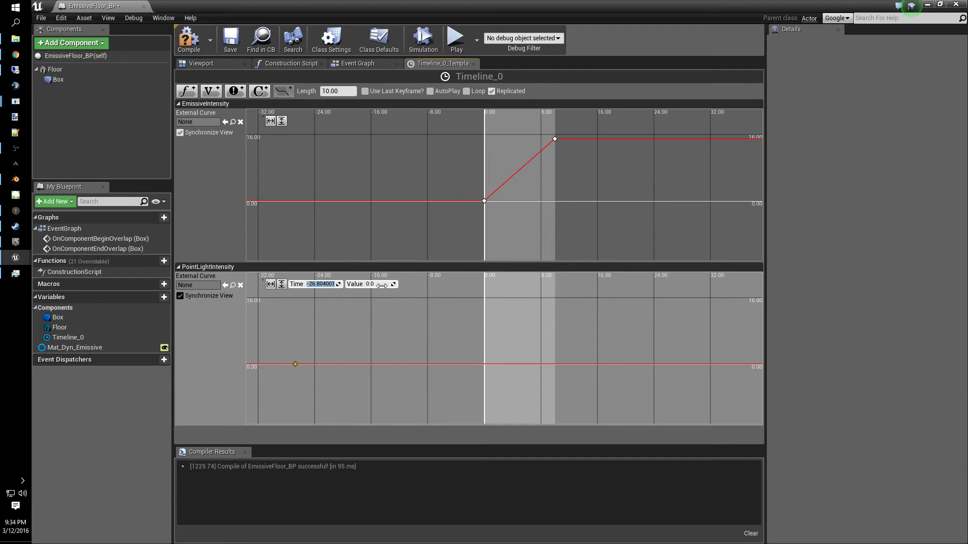
type("0")
key("Tab")
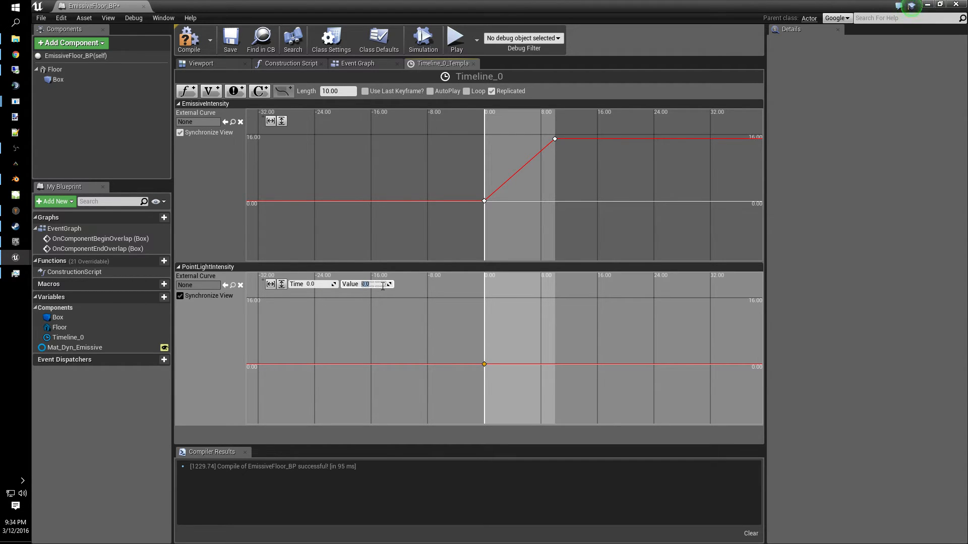
key("Return")
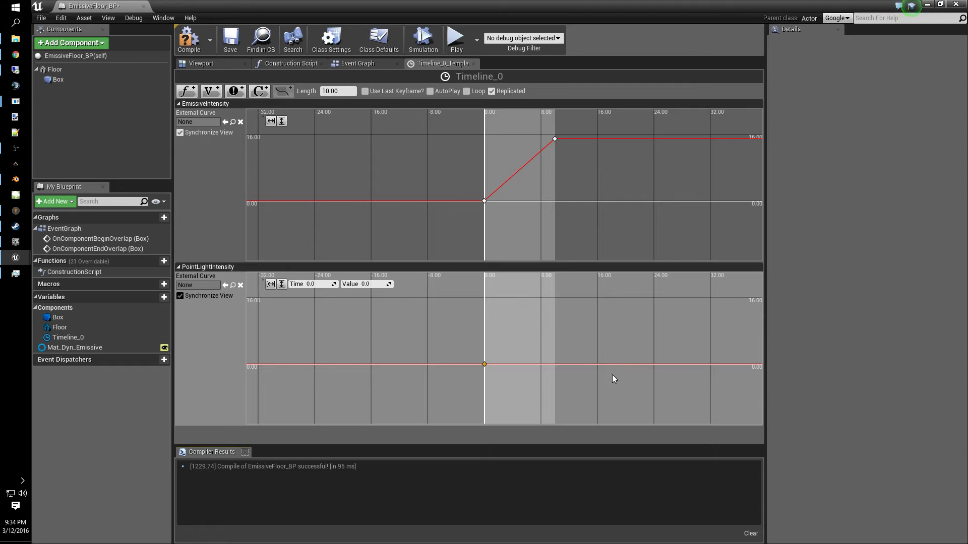
- Add a second PointLightIntensity key at time 10 with value 500, then save and compile the Blueprint
left_click(536, 364, "shift")
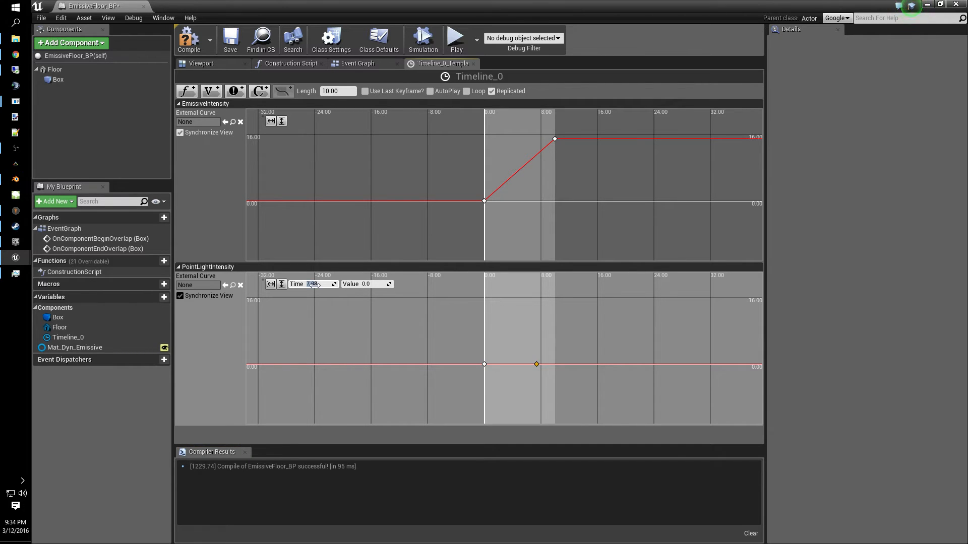
type("10")
key("Tab")
type("100")
key("BackSpace")
key("BackSpace")
type("500")
key("Return")
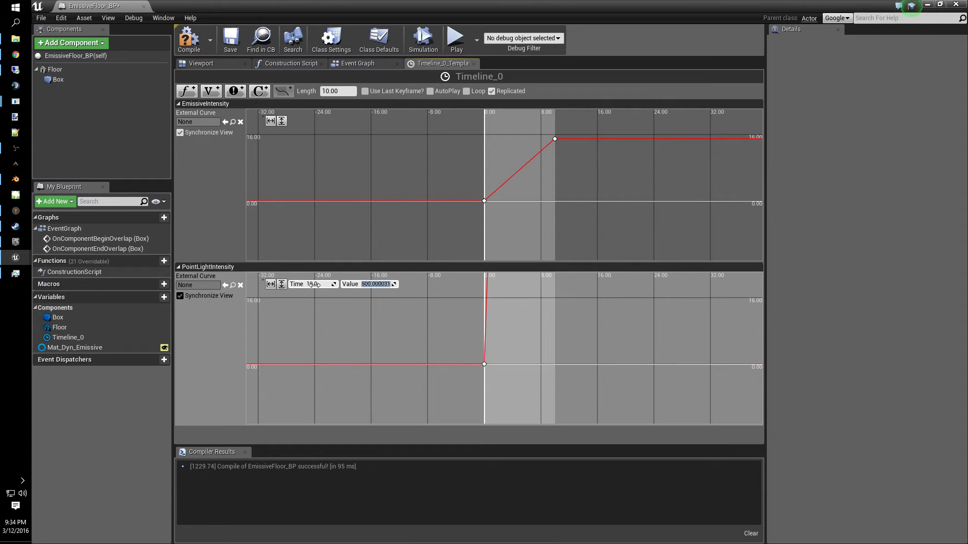
left_click(231, 40)
left_click(189, 40)
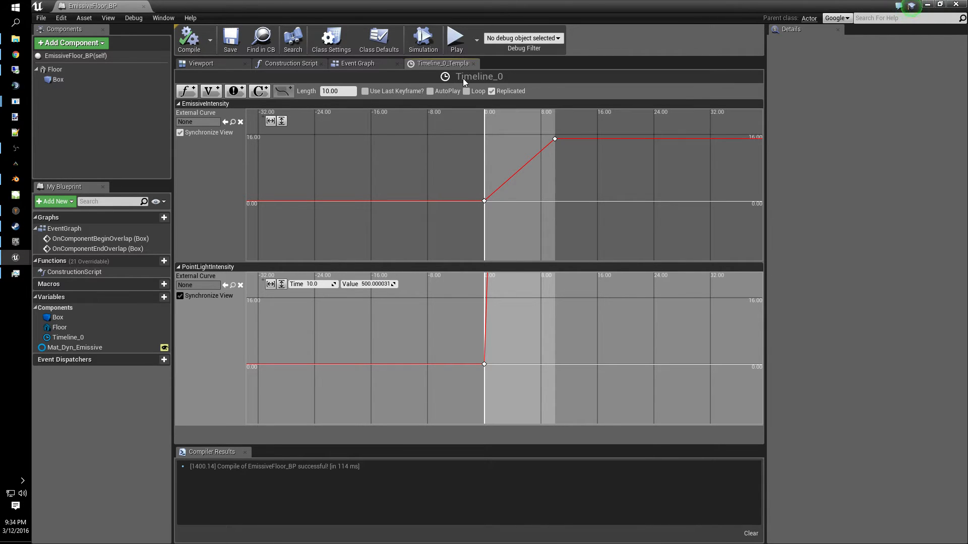
- Rename the timeline node in the Event Graph to HandleTile_TL
left_click(472, 63)
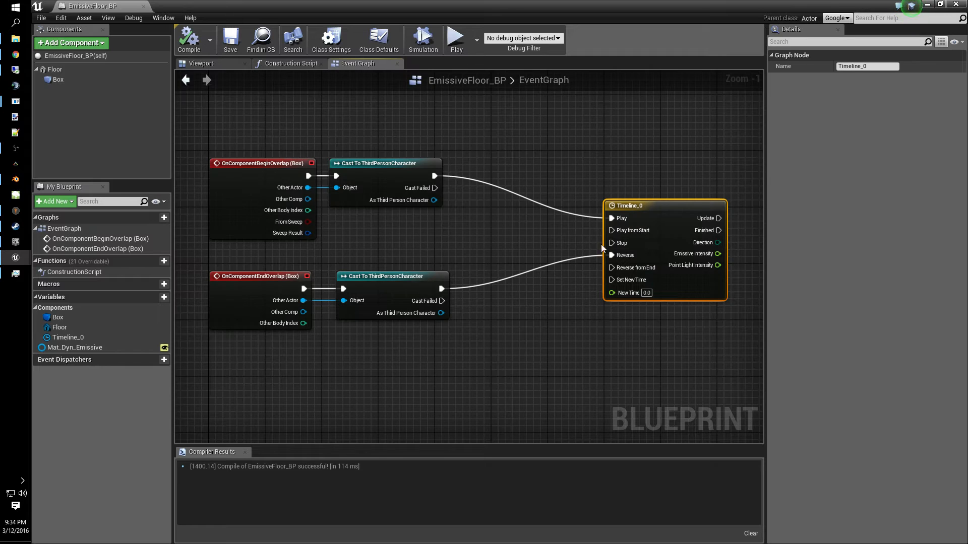
left_click(867, 66)
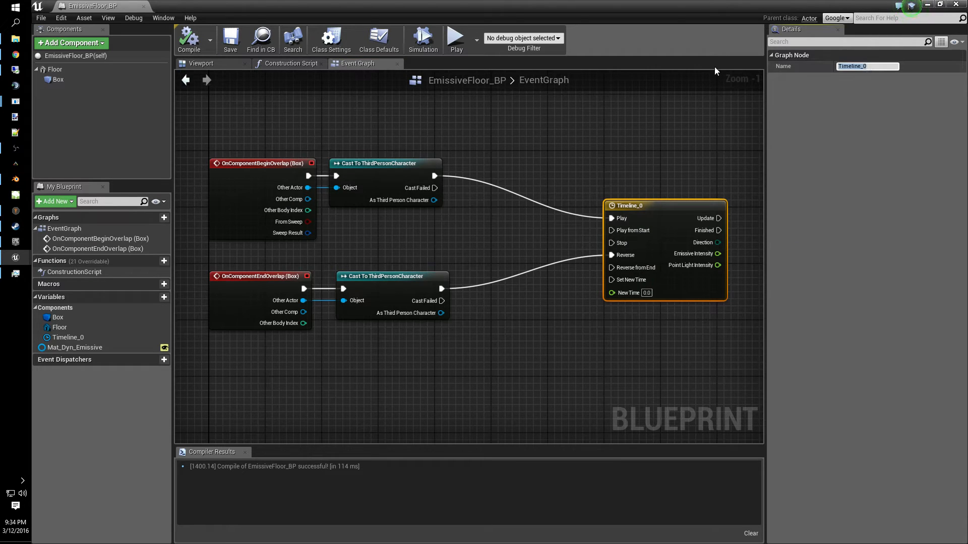
type("Handle")
type("Ma")
key("BackSpace")
key("BackSpace")
type("Tile_TL")
key("Return")
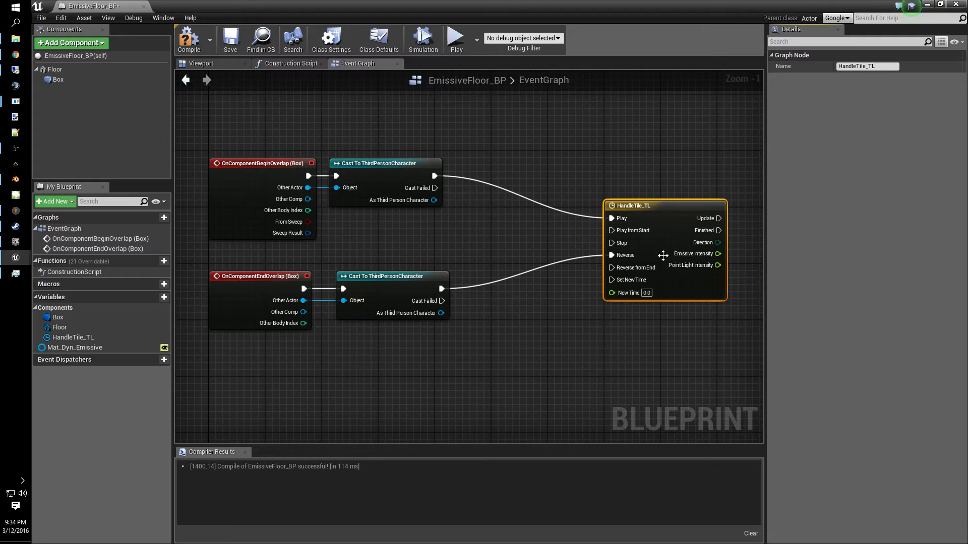
- Move the HandleTile_TL node closer to the two cast nodes
left_click_drag(667, 206, 562, 207)
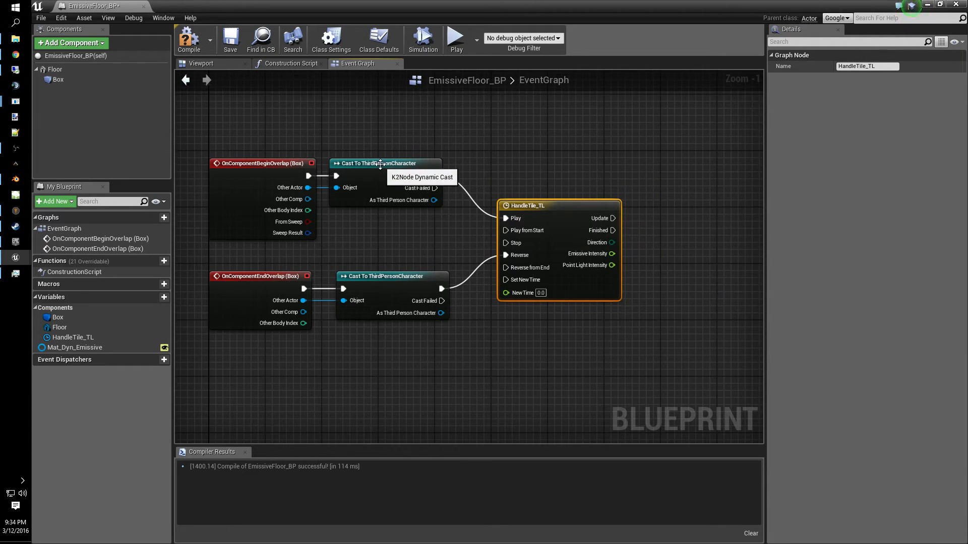
left_click(398, 174)
left_click(447, 311)
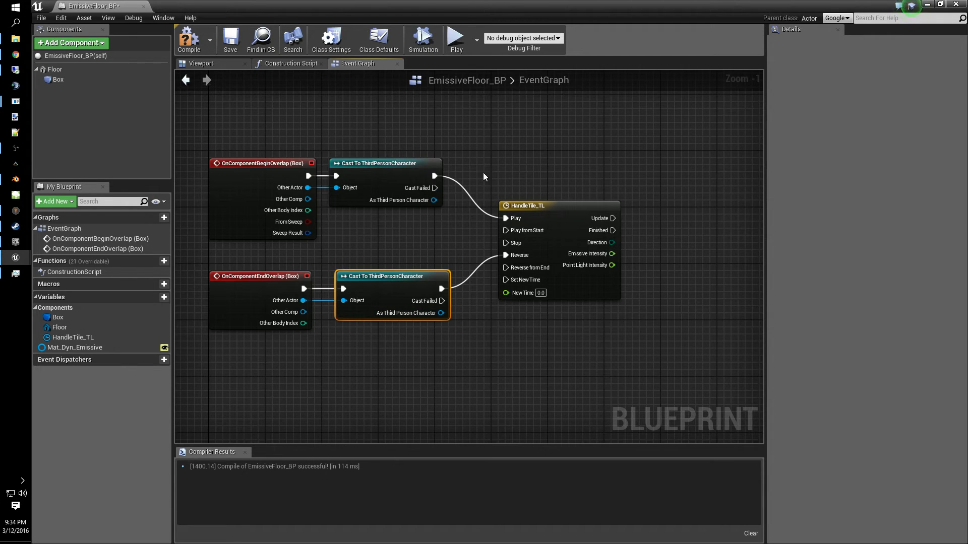
right_click_drag(694, 286, 585, 305)
left_click_drag(508, 255, 624, 254)
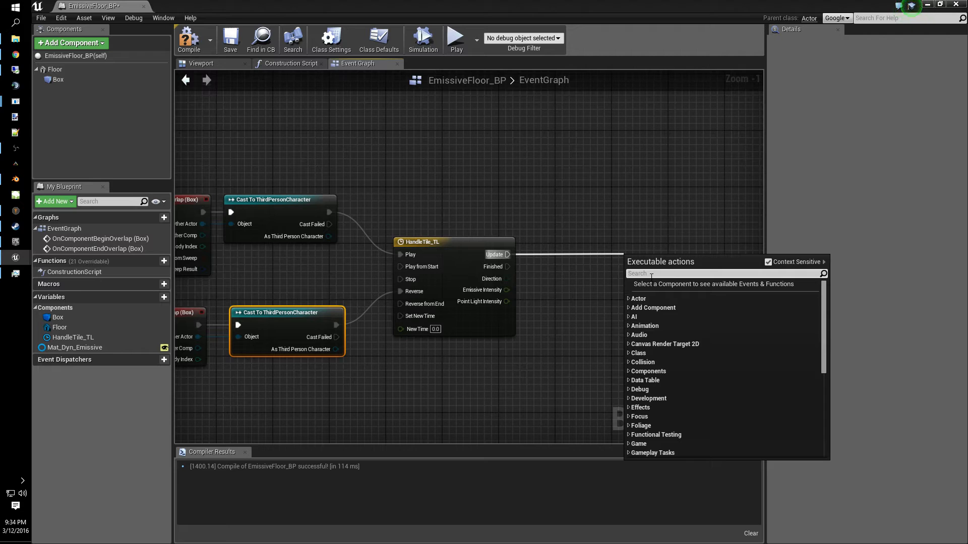
left_click(396, 371)
- Place a Mat_Dyn_Emissive getter, create a Set Scalar Parameter Value node from it, and wire the timeline's Update into it
left_click_drag(73, 348, 600, 267)
left_click(497, 373)
type("set")
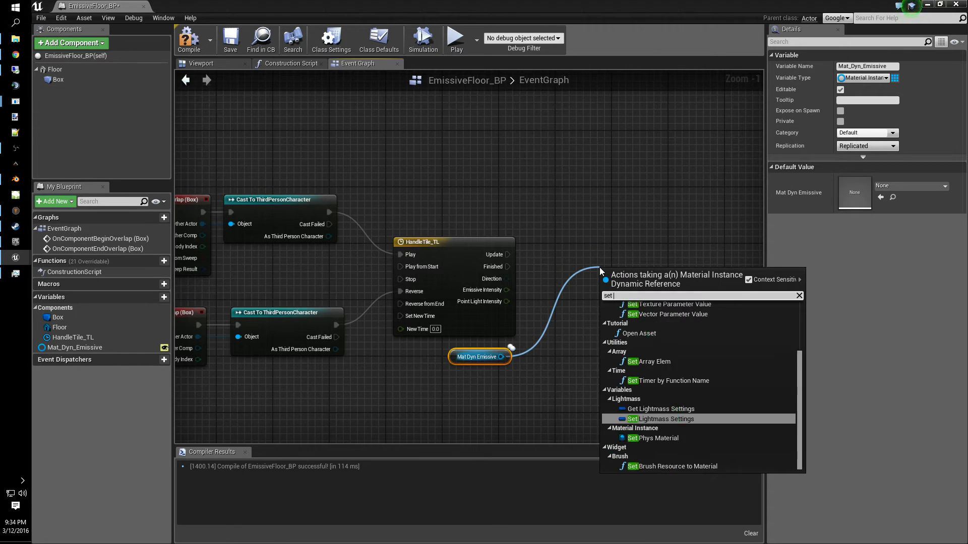
type(" scala")
left_click(654, 324)
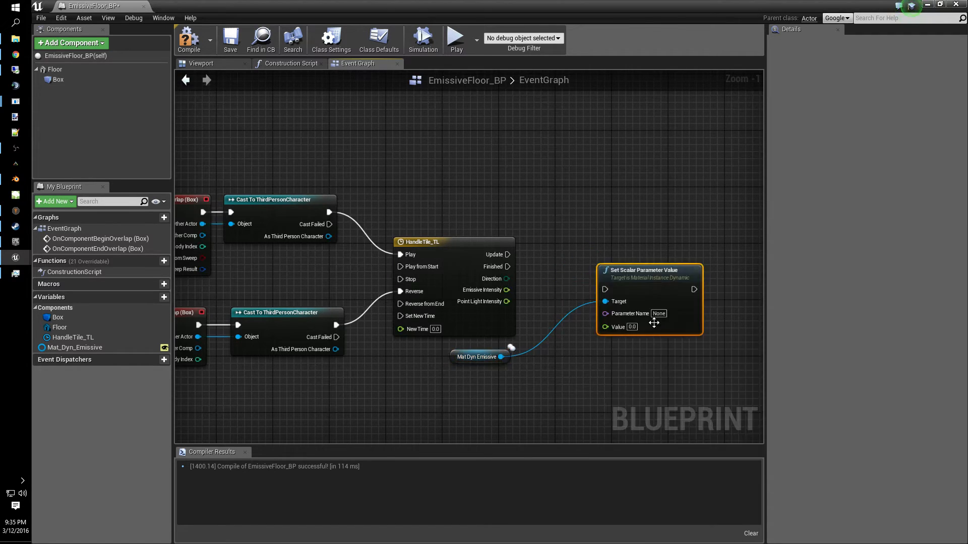
left_click_drag(655, 275, 628, 247)
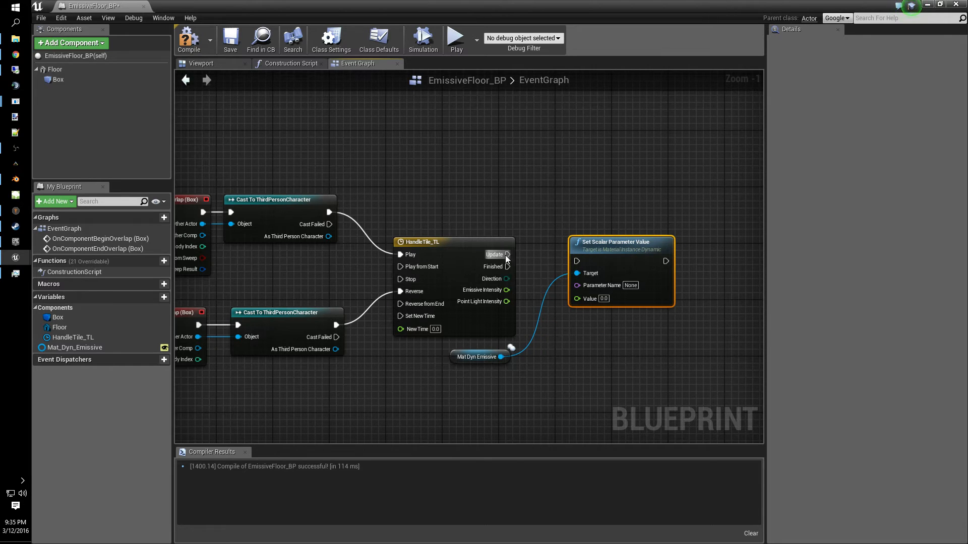
left_click_drag(508, 255, 578, 261)
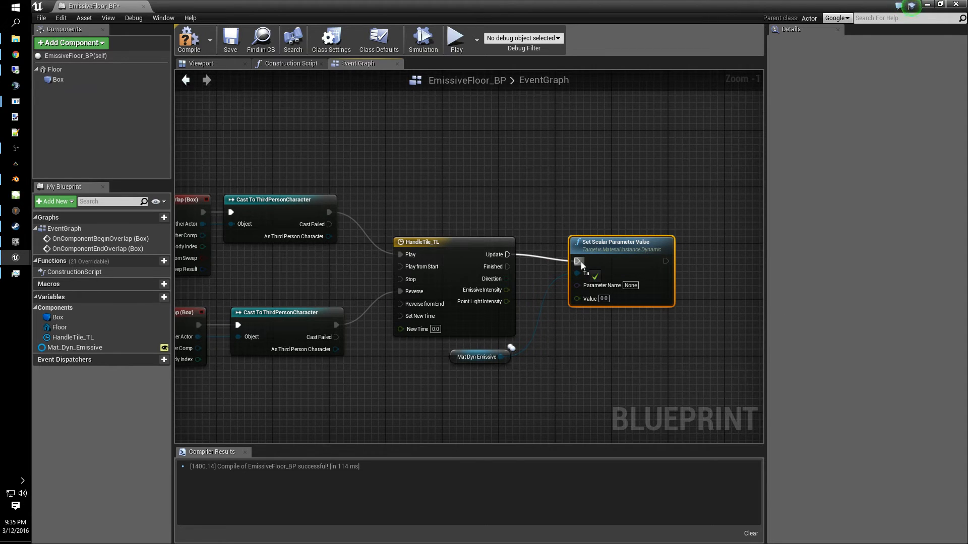
- Set the parameter name to Emissive, connect Emissive Intensity to the Value input, and compile
left_click(631, 285)
type("Emissive")
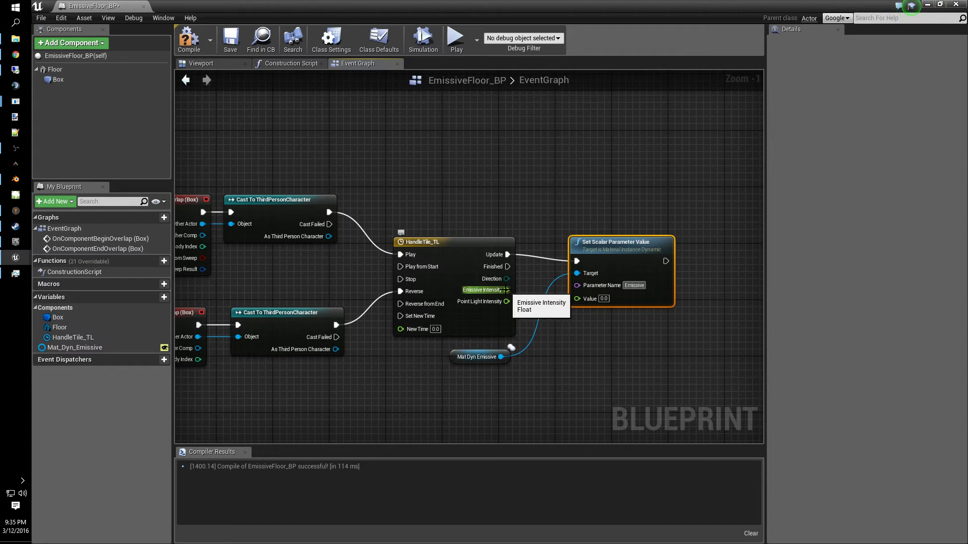
left_click_drag(507, 290, 579, 302)
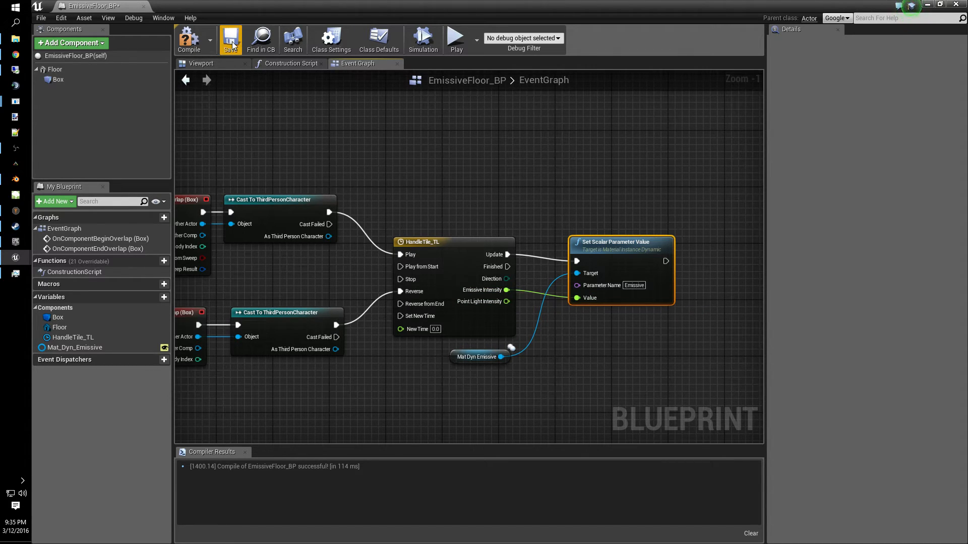
left_click(189, 39)
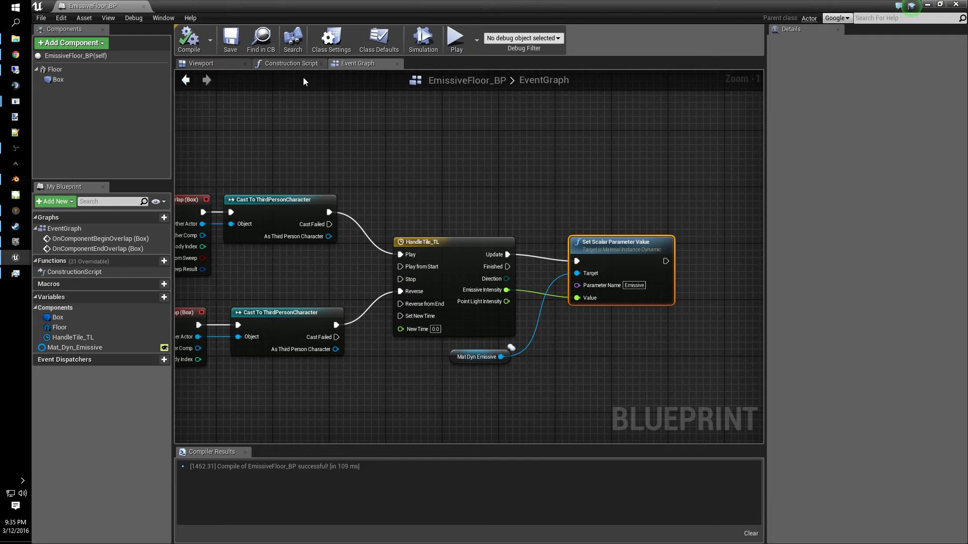
- Play the level and walk the character toward the floor tiles to test the effect, then stop
right_click_drag(559, 198, 619, 150)
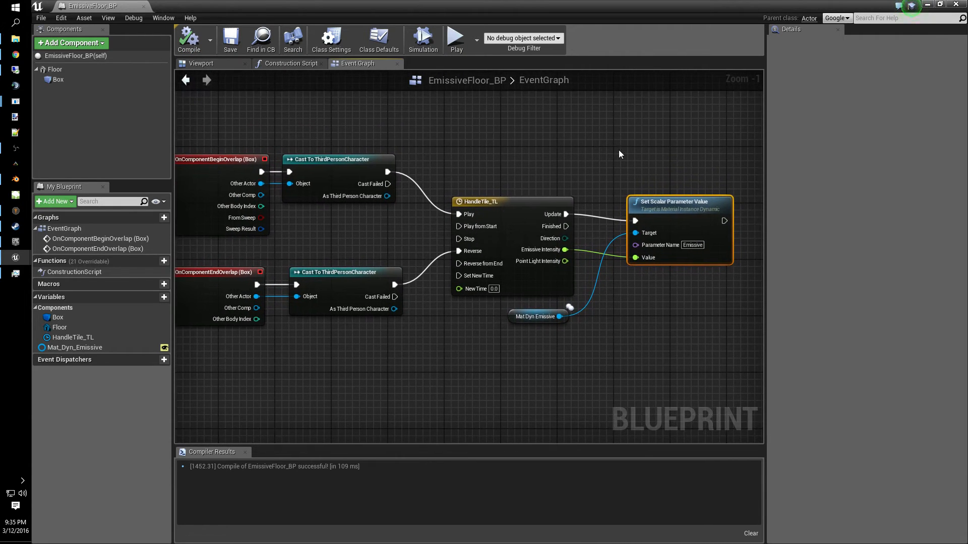
right_click_drag(482, 361, 624, 348)
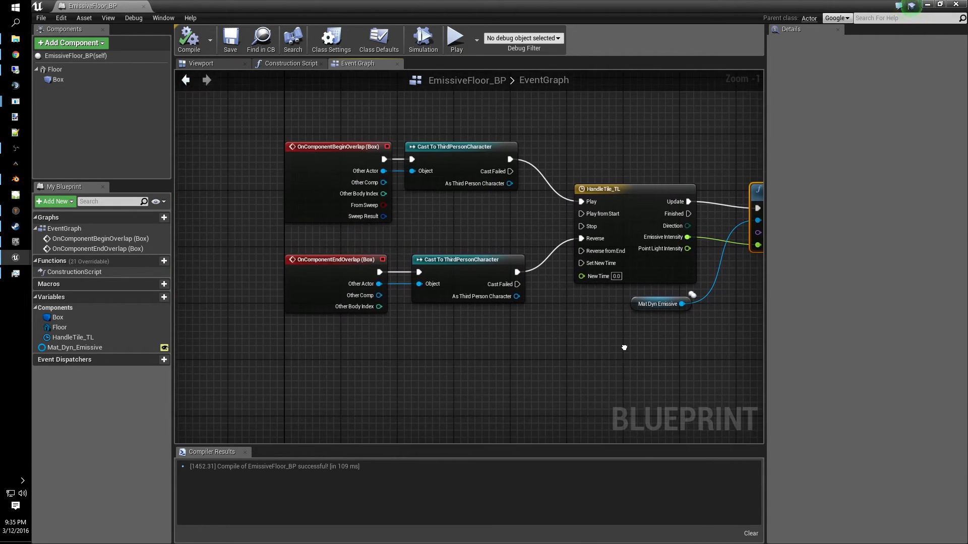
left_click(457, 40)
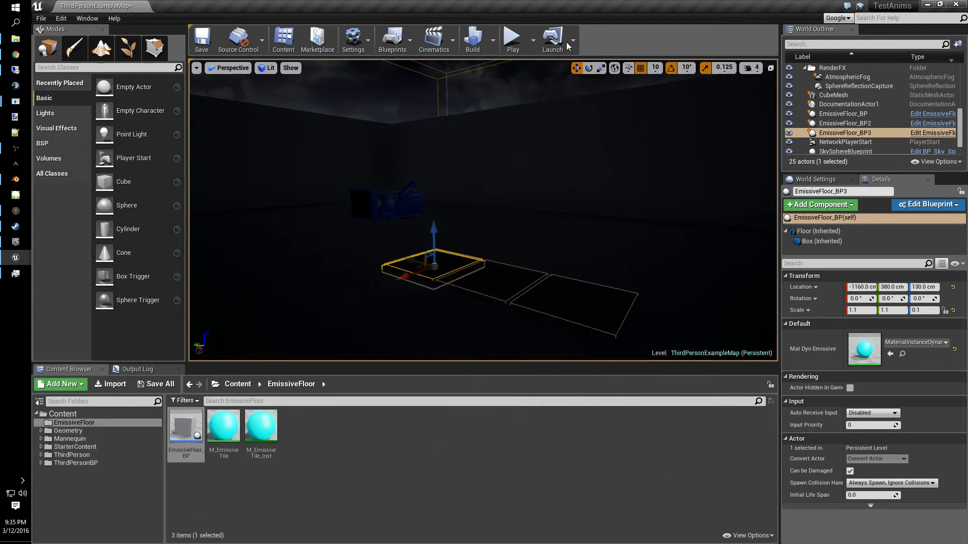
left_click(512, 40)
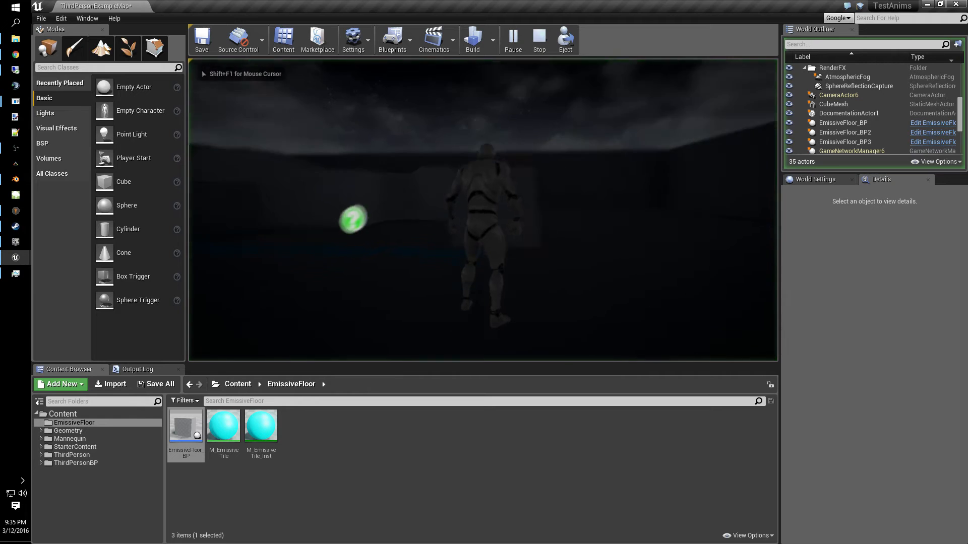
key("w")
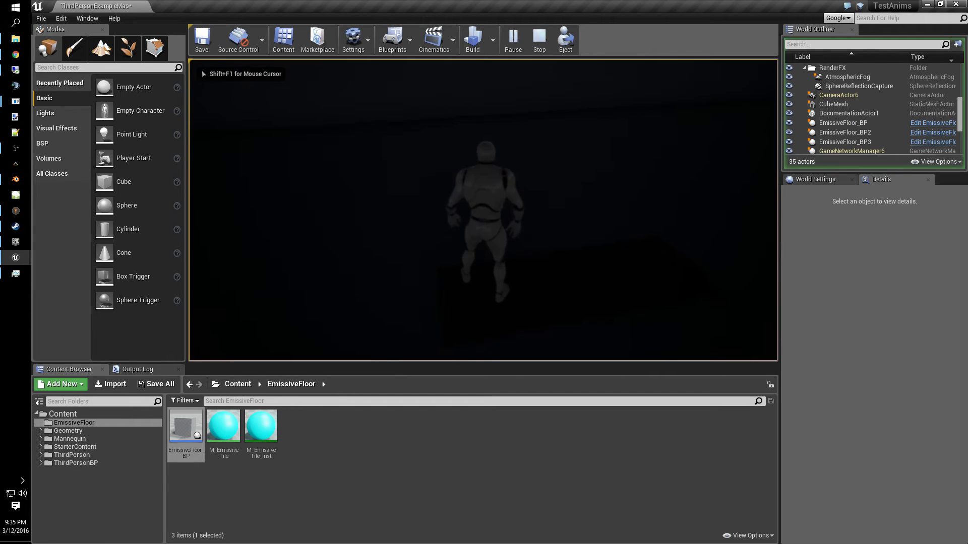
key("w")
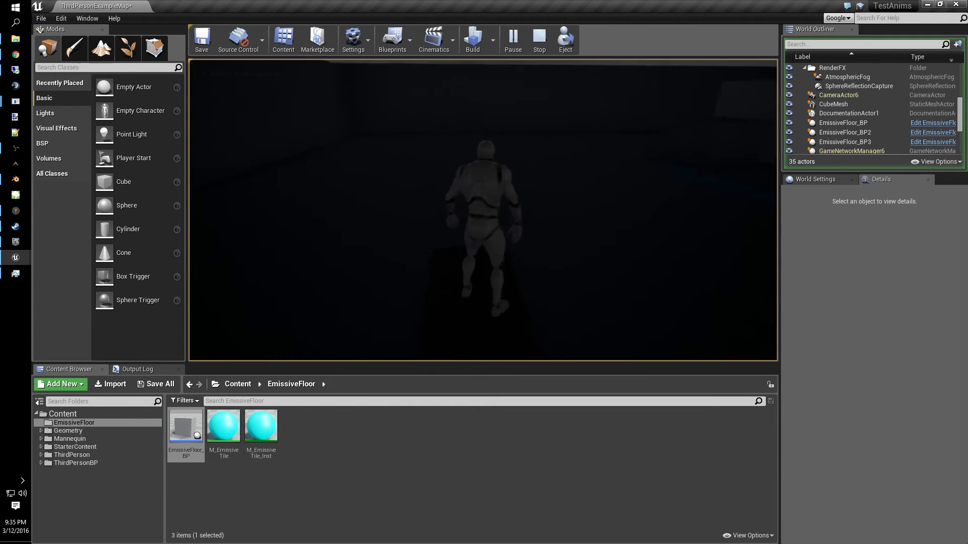
key("alt+Tab")
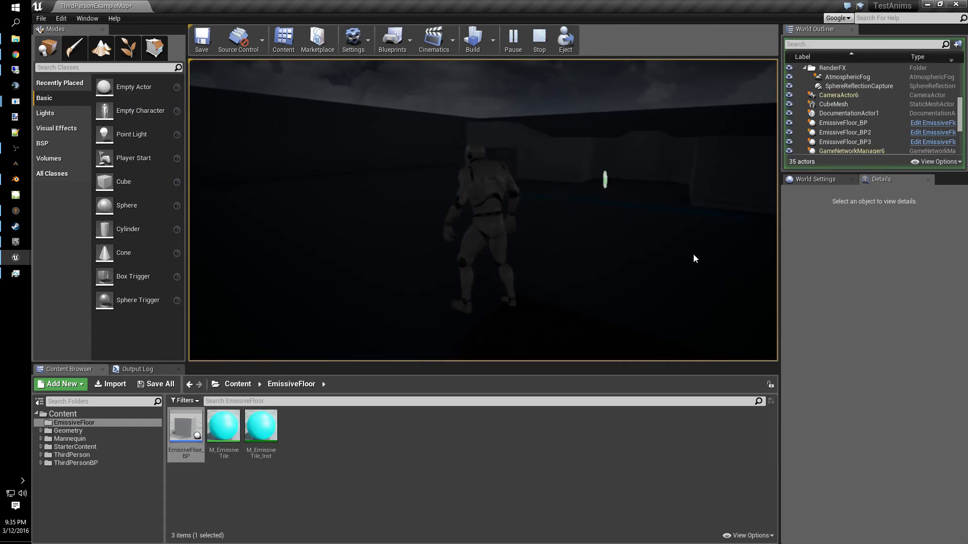
key("alt+Tab")
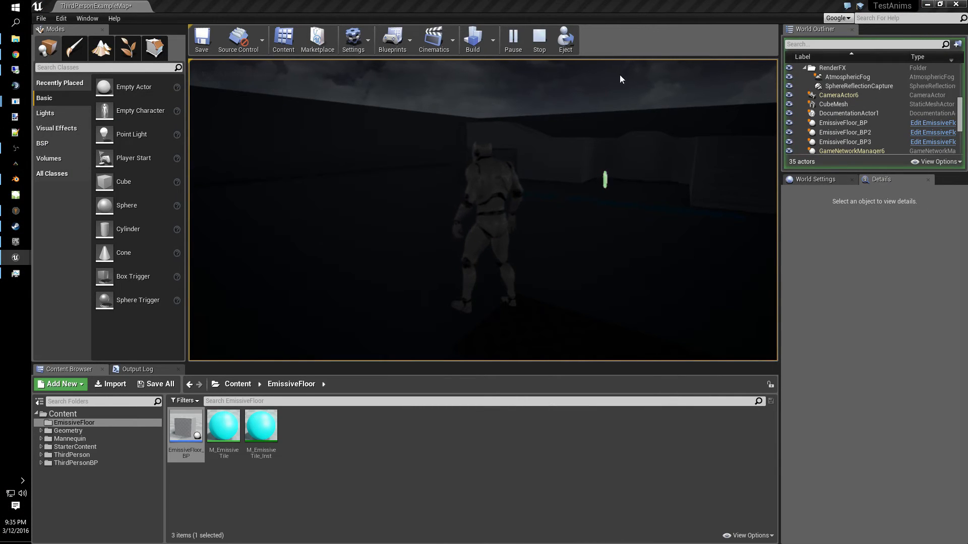
left_click(539, 50)
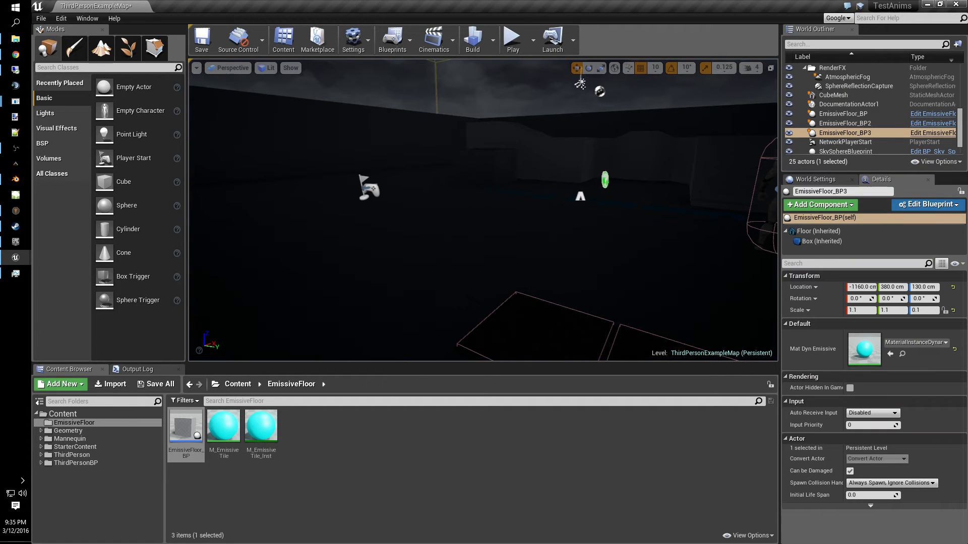
key("alt+Tab")
right_click_drag(690, 332, 407, 327)
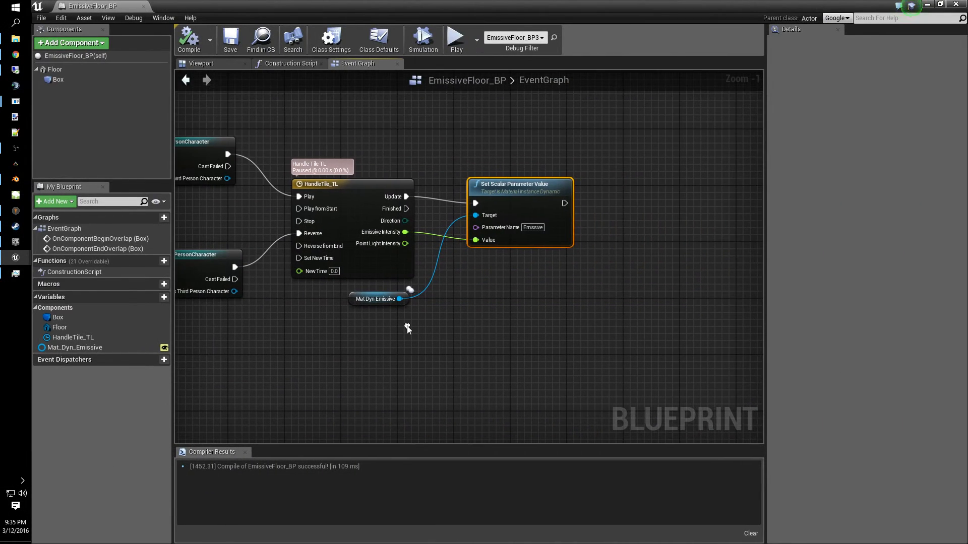
left_click_drag(571, 224, 616, 204)
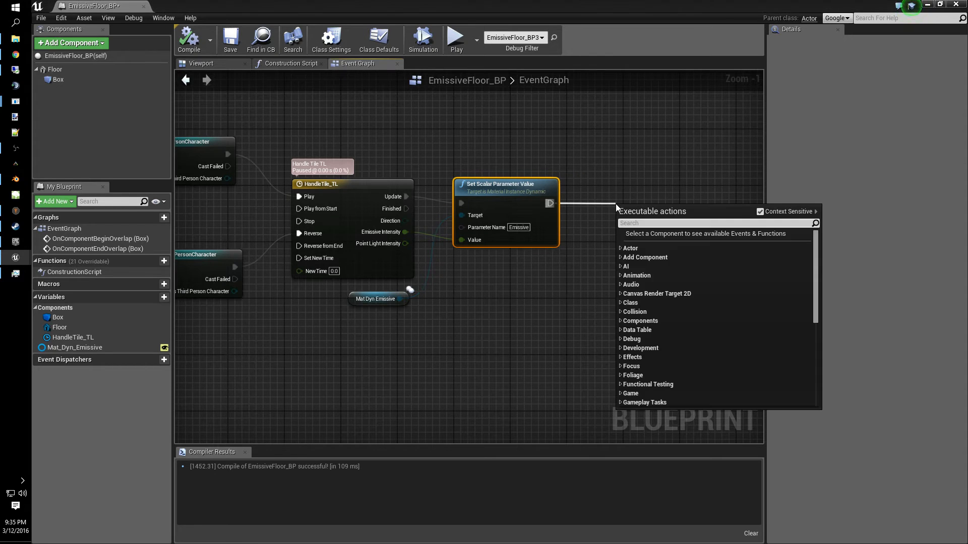
type("get")
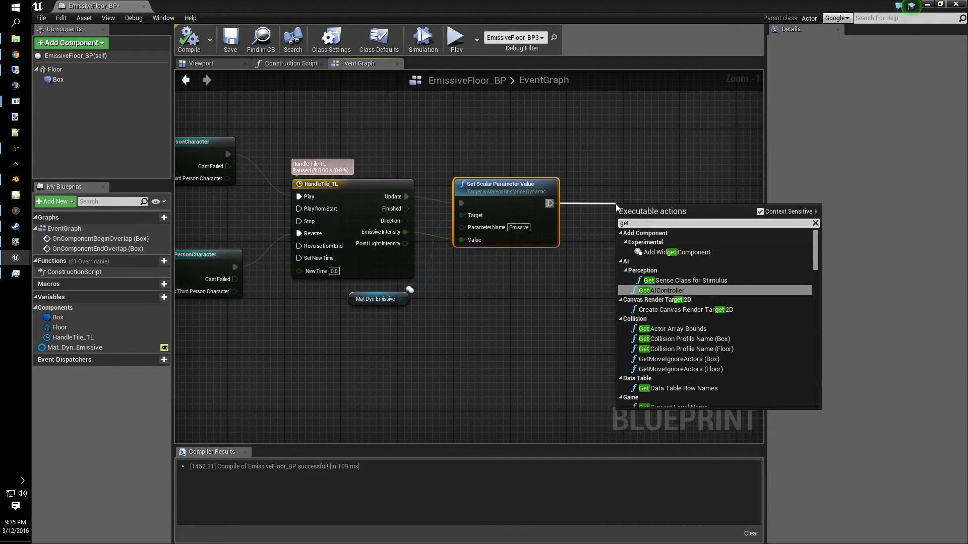
type(" scalar")
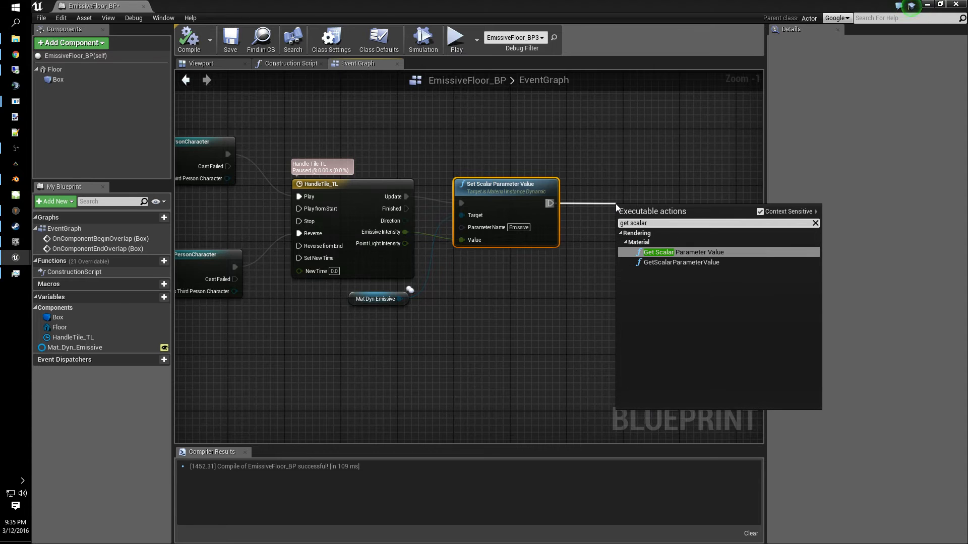
left_click(681, 250)
left_click_drag(676, 215, 655, 194)
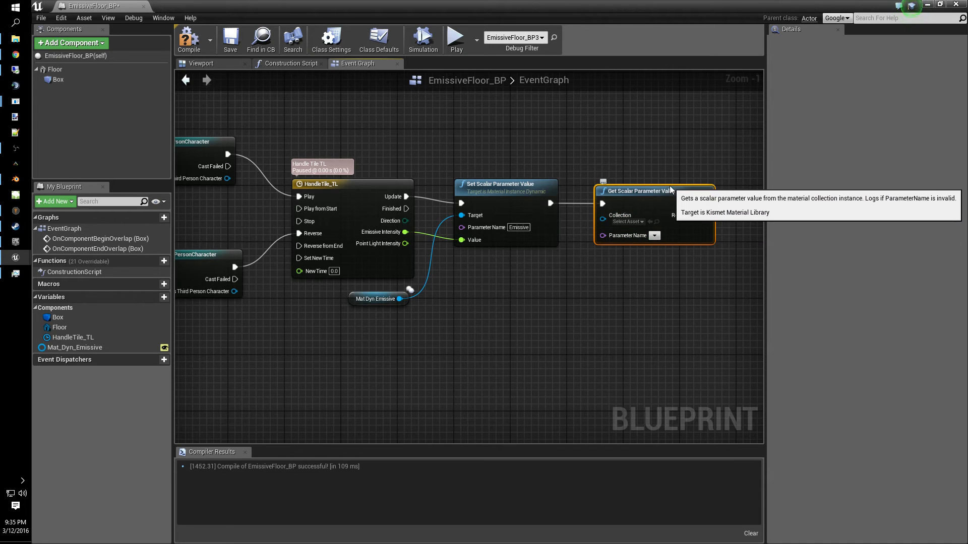
key("Delete")
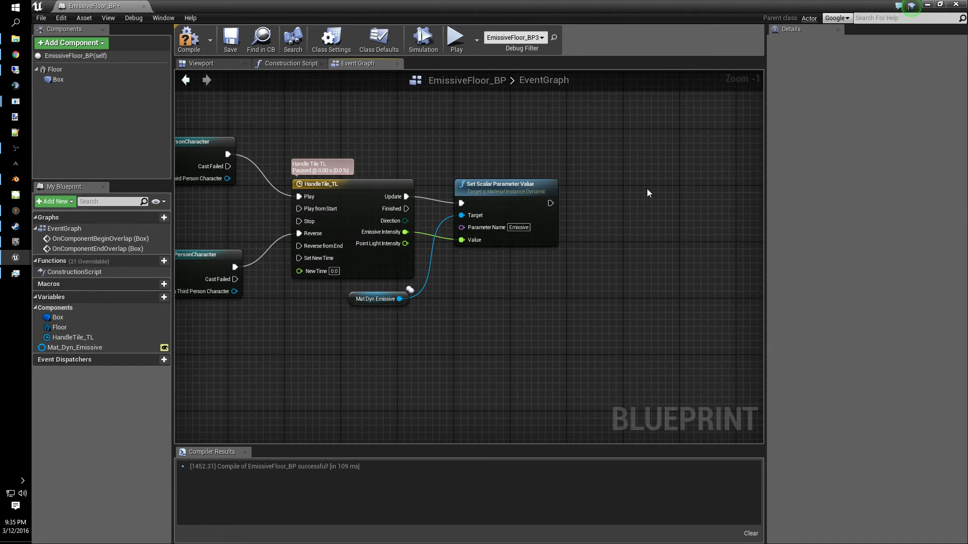
- Add a GetScalarParameterValue node from the Mat Dyn Emissive getter, chain it after Set Scalar Parameter Value, and set its parameter name to Emissive
left_click_drag(398, 299, 601, 215)
type("get scalar")
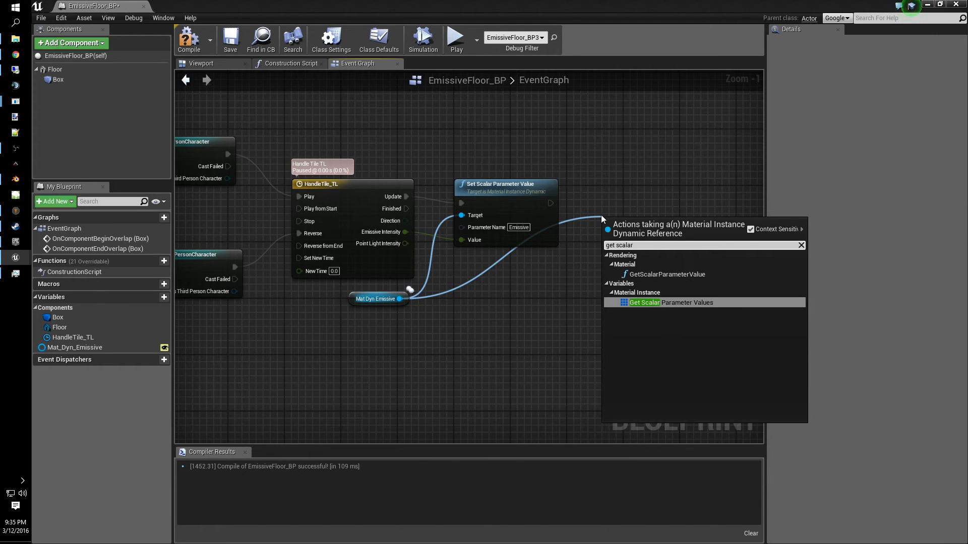
left_click(674, 275)
left_click_drag(652, 221, 638, 188)
left_click_drag(550, 205, 595, 203)
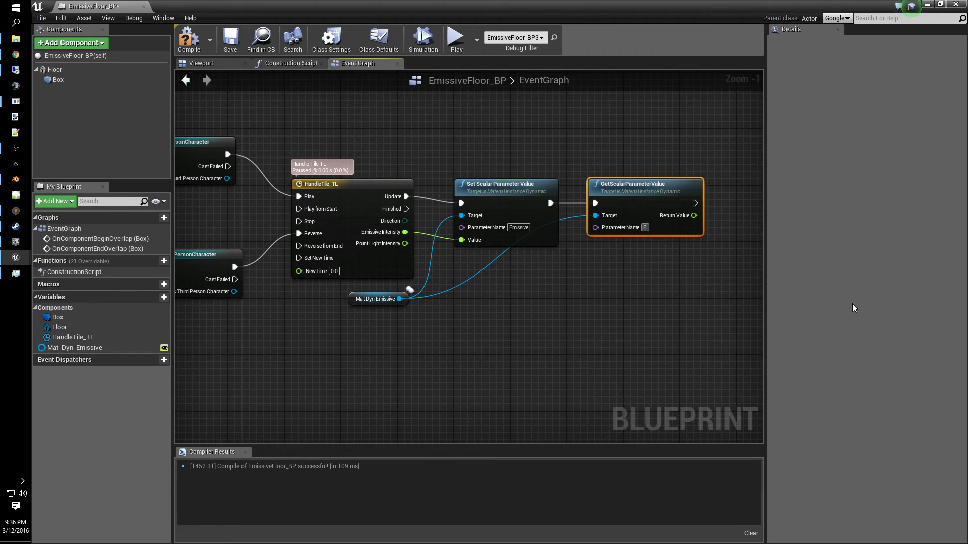
type("missive")
key("Return")
- Add a Print String node after the GetScalarParameterValue node and move it aside
right_click_drag(648, 308, 388, 308)
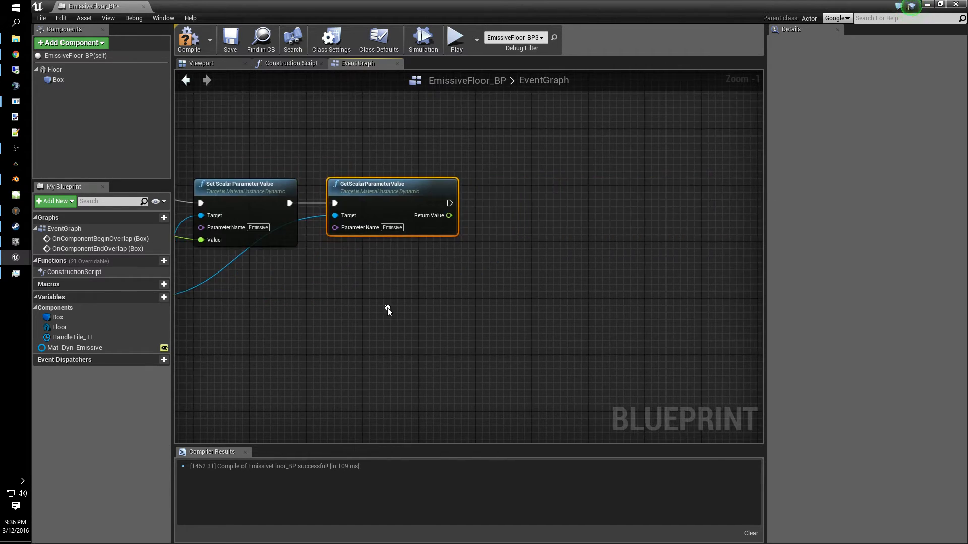
left_click_drag(448, 204, 583, 204)
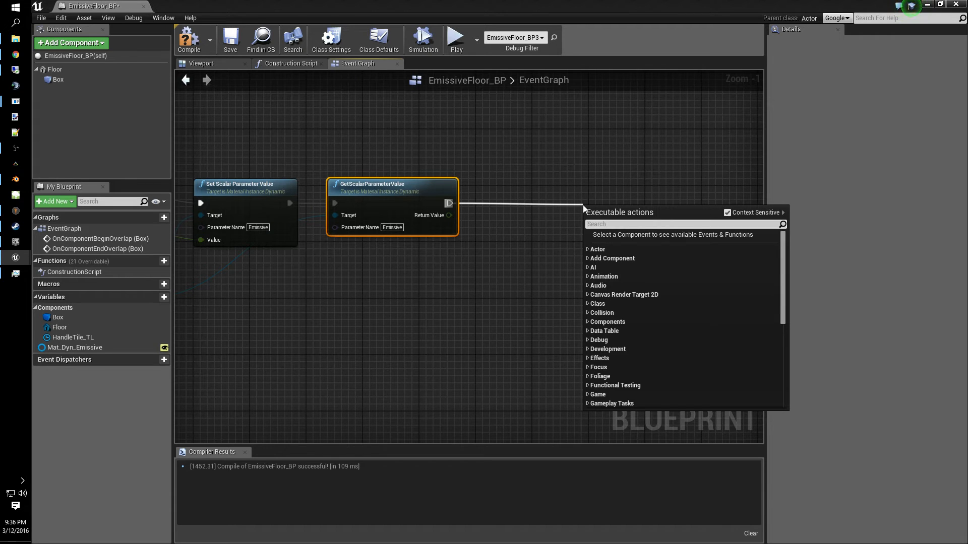
type("print string")
key("Return")
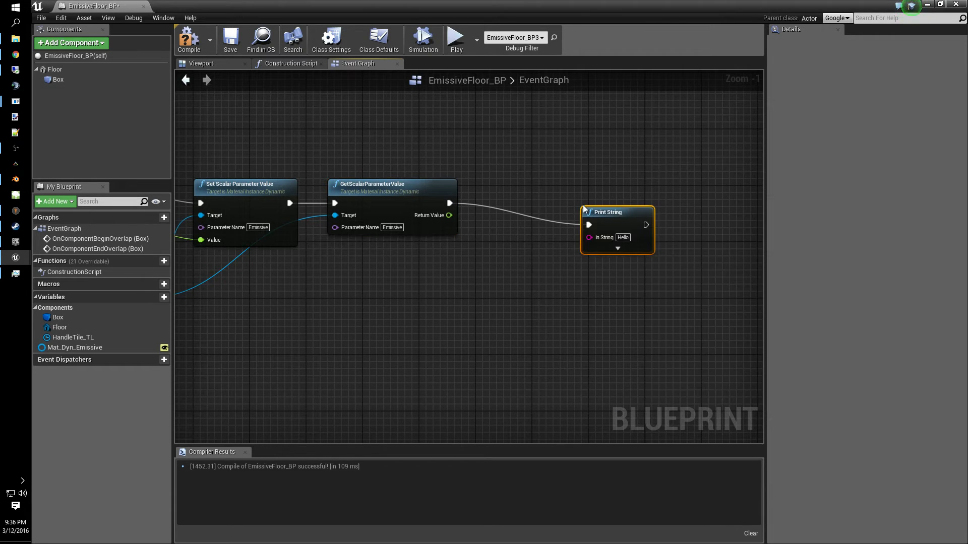
left_click_drag(641, 211, 762, 190)
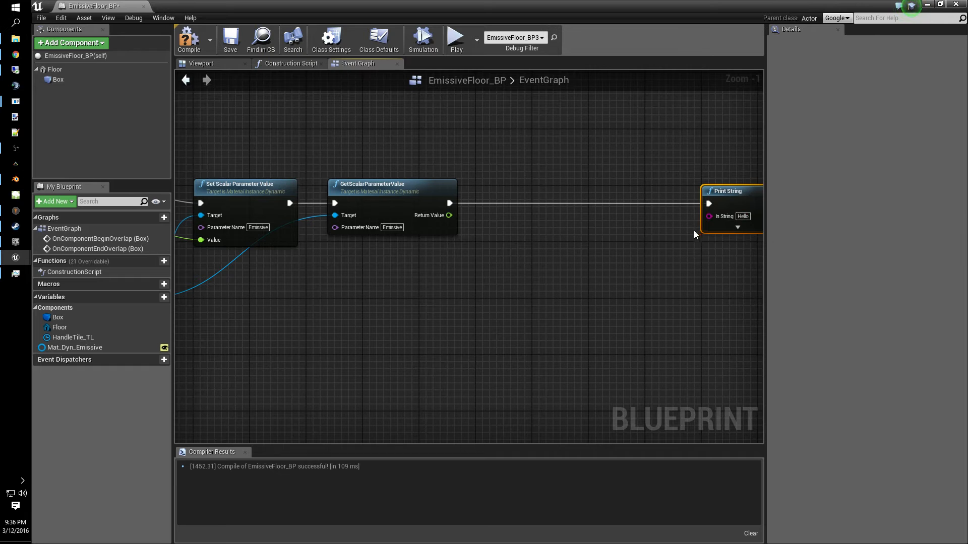
- Feed Print String's In String from a new Append node, connecting the scalar Return Value into Append's B input
left_click_drag(710, 216, 617, 223)
type("appen")
key("Return")
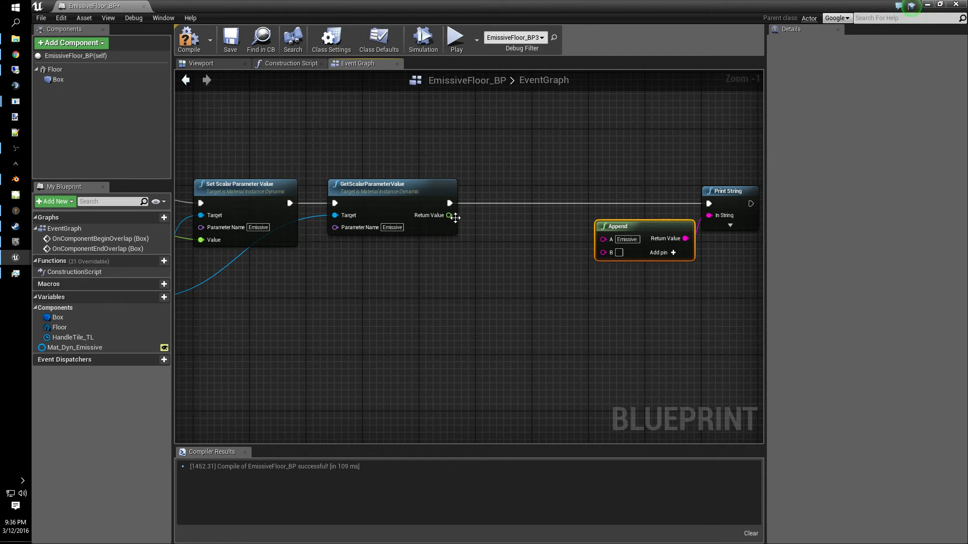
left_click_drag(448, 216, 604, 253)
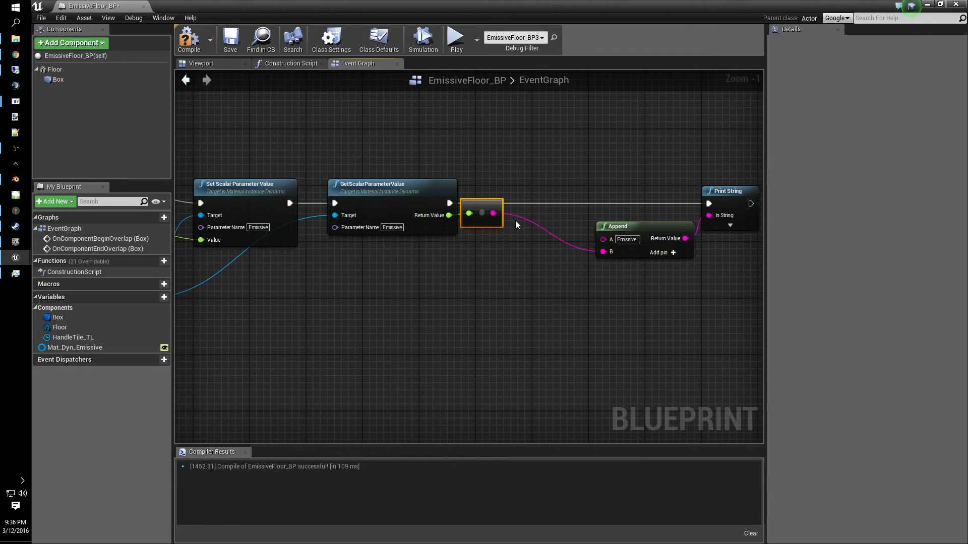
- Save the EmissiveFloor_BP blueprint
left_click(227, 41)
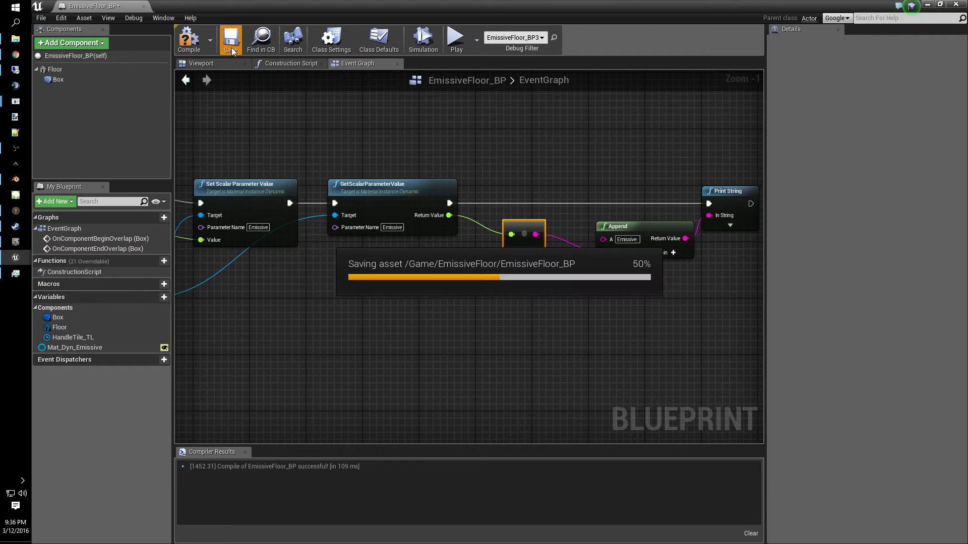
right_click_drag(323, 329, 637, 285)
scroll(539, 281, "down", 2)
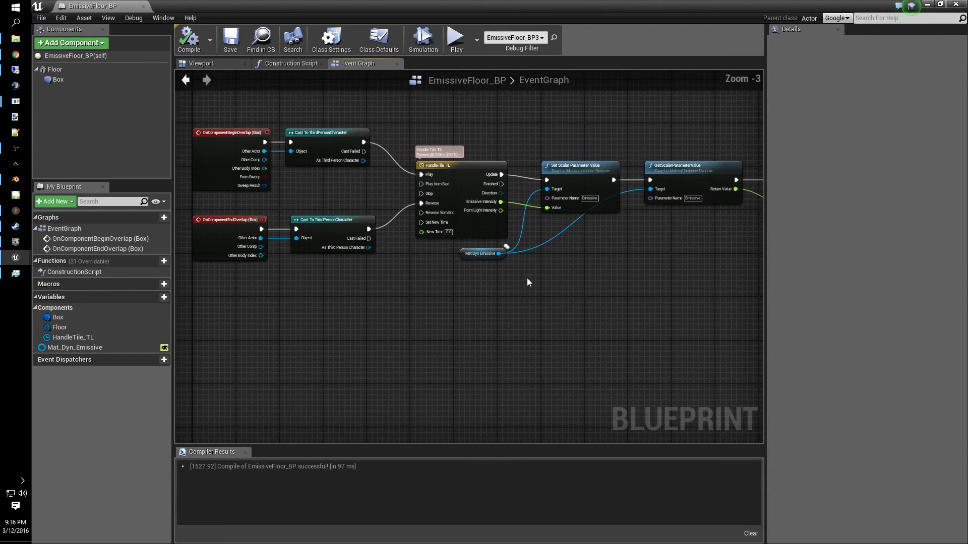
mouse_move(429, 342)
right_mouse_down()
mouse_move(492, 361)
mouse_move(431, 359)
right_mouse_up()
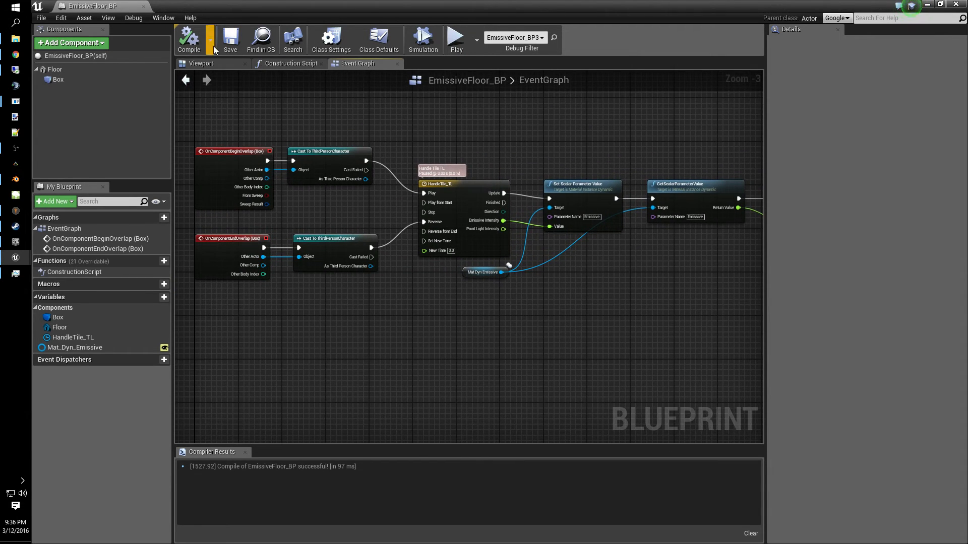
- Play the level and walk the character over the floor tiles to watch the printed Emissive values, then stop
left_click_drag(366, 8, 0, 177)
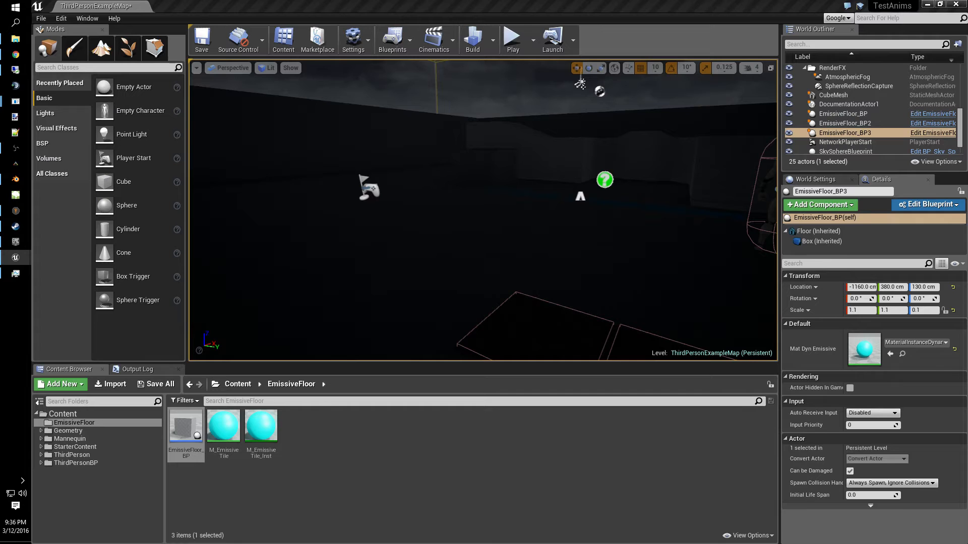
left_click(514, 40)
key("w")
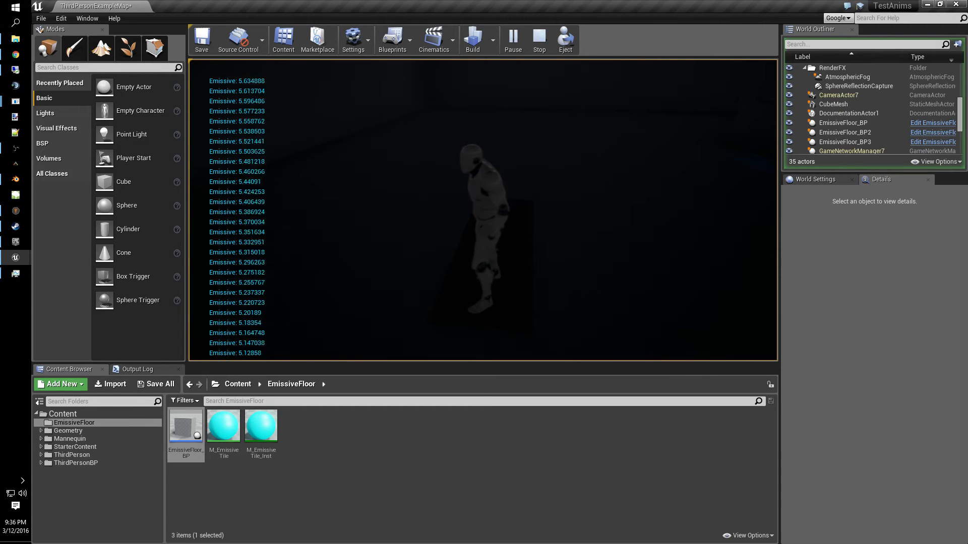
key("w")
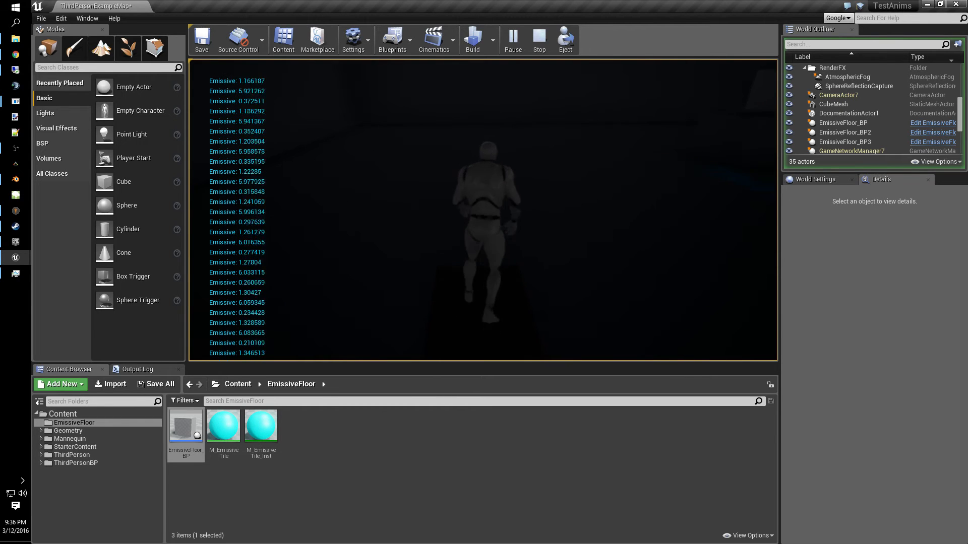
key("d")
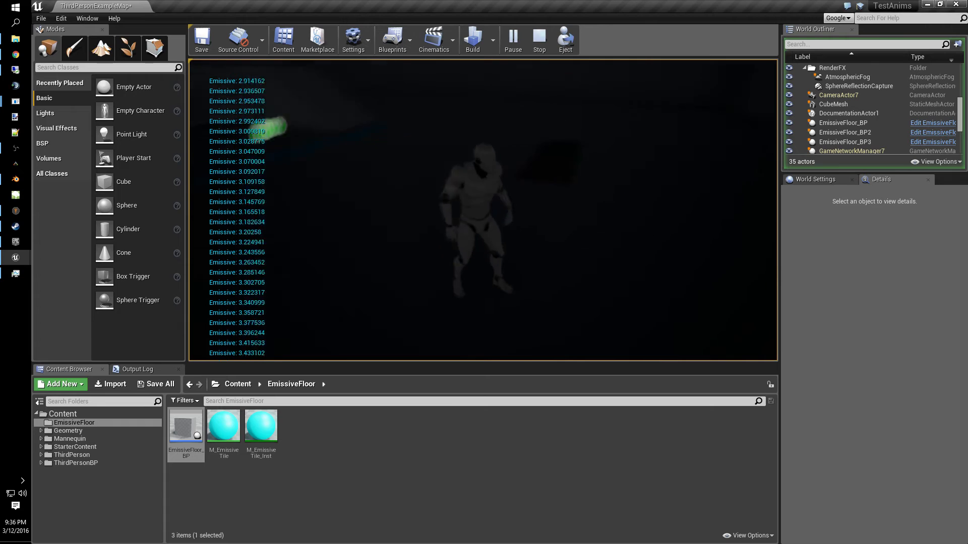
key("a")
key("w")
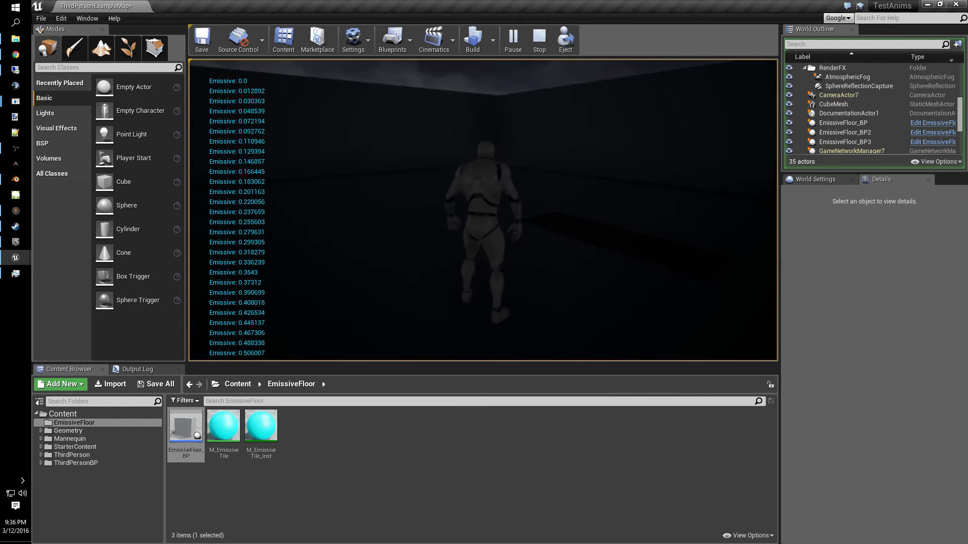
key("Escape")
left_click_drag(0, 31, 655, 1)
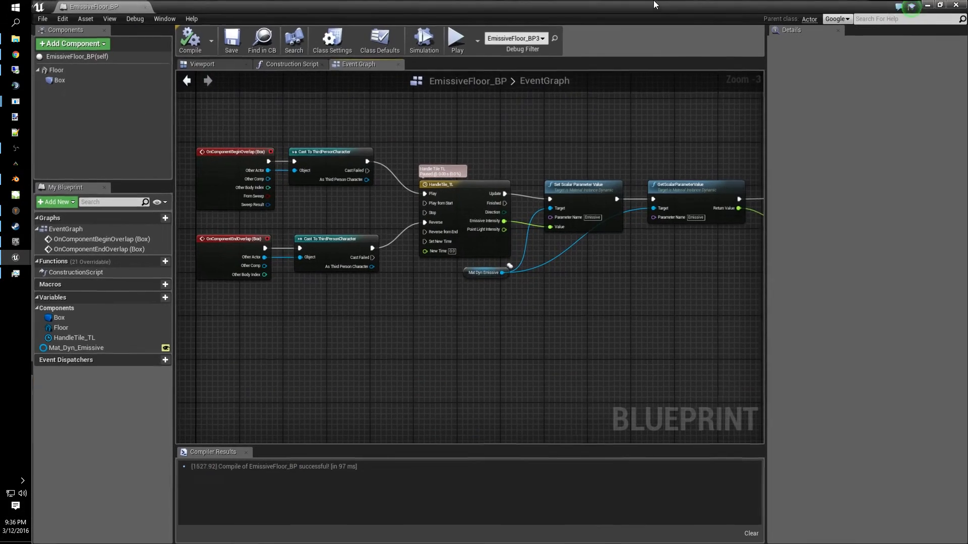
- In the Construction Script, set the Create Dynamic Material Instance parent to M_EmissiveTile and compile
right_click_drag(640, 303, 530, 258)
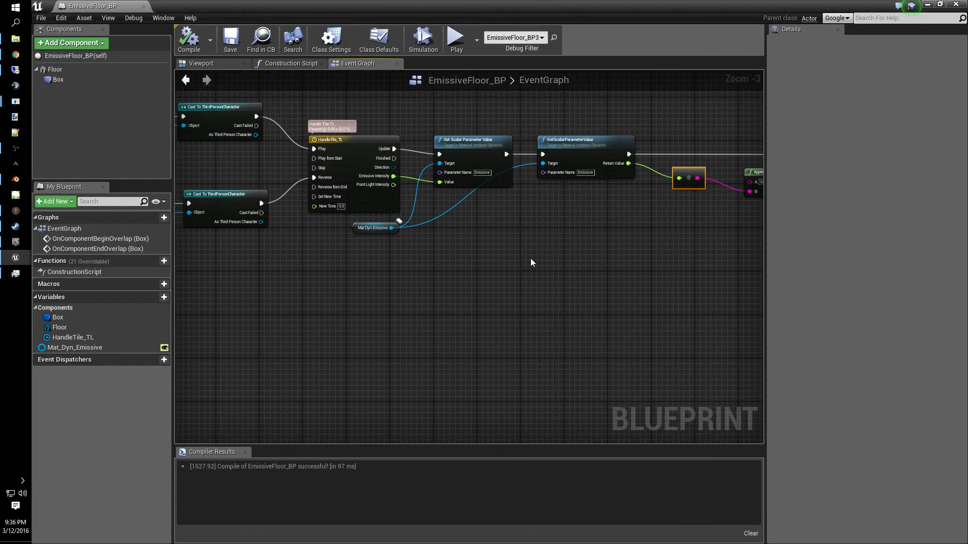
right_click_drag(531, 258, 590, 328)
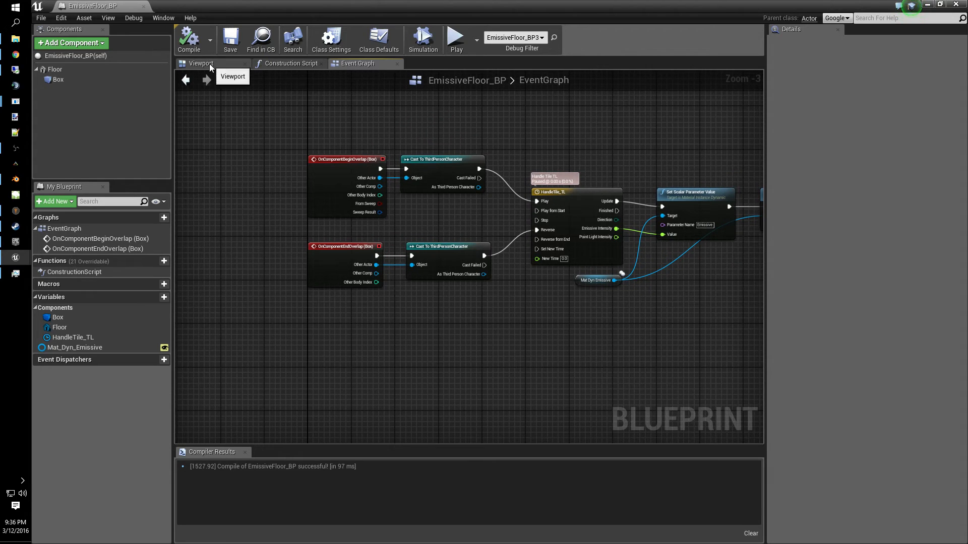
left_click(310, 67)
left_click(364, 282)
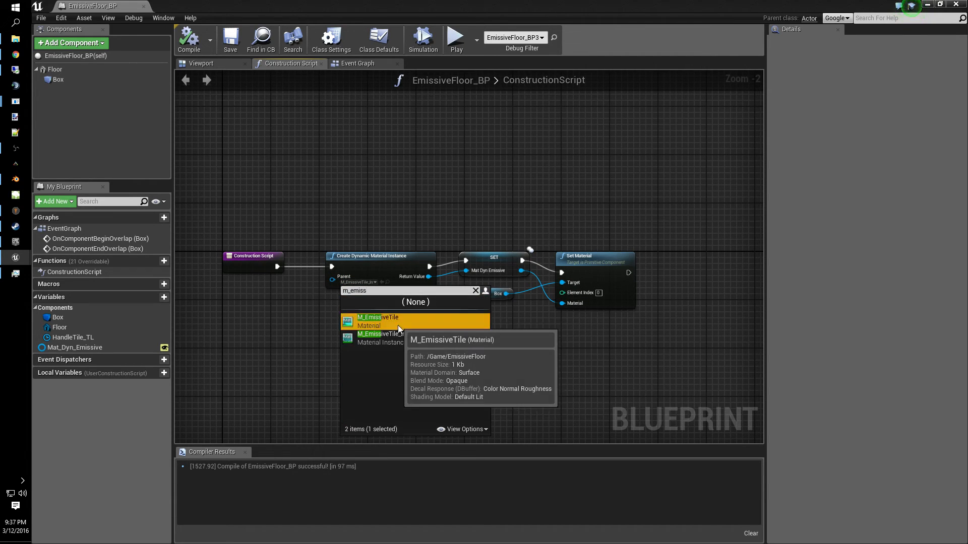
left_click(398, 326)
left_click(183, 41)
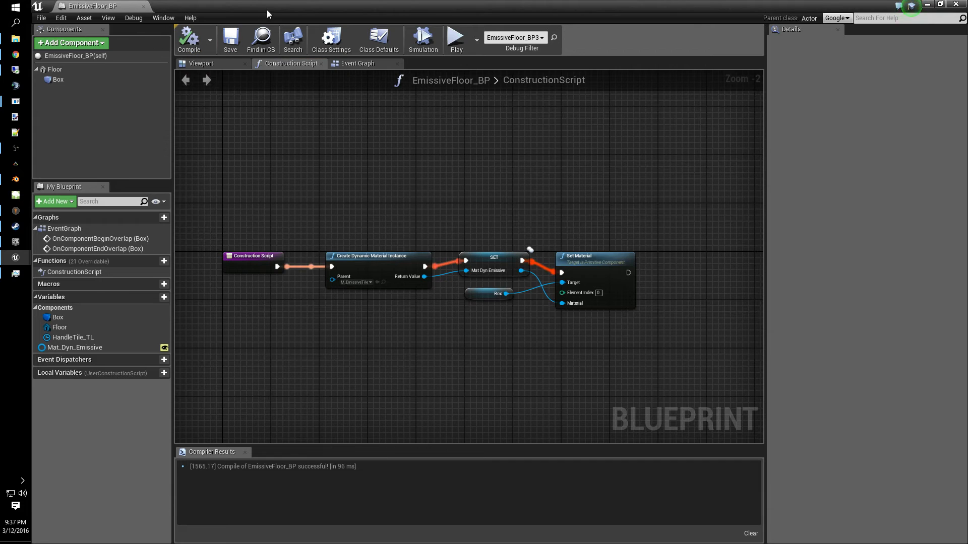
- Play the level again and walk the character across the tiles to check the emissive values, then stop
left_click_drag(267, 10, 0, 111)
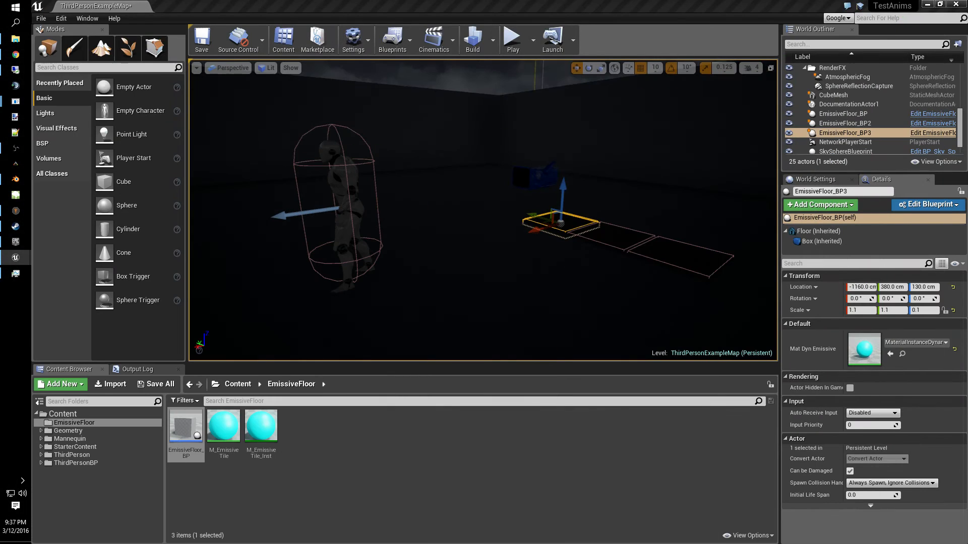
left_click(512, 40)
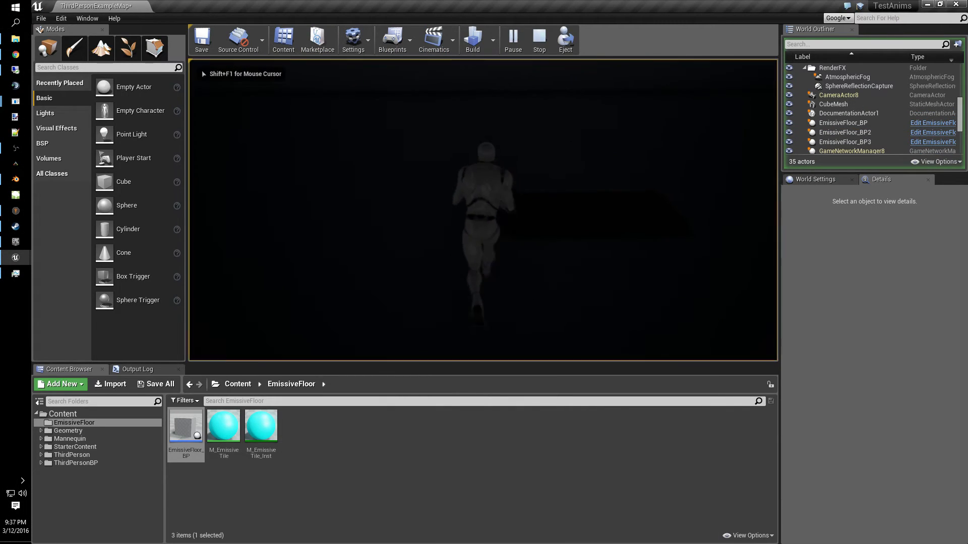
key("w")
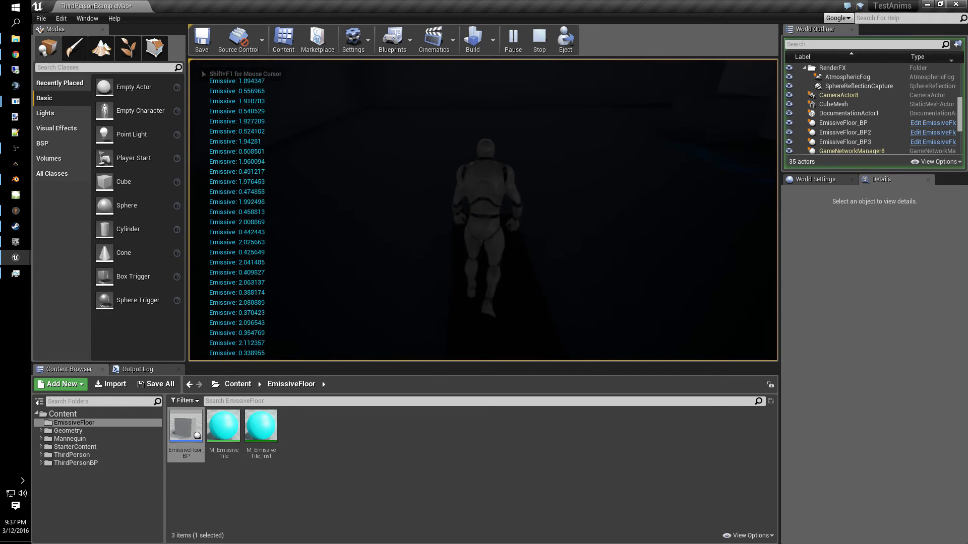
key("w")
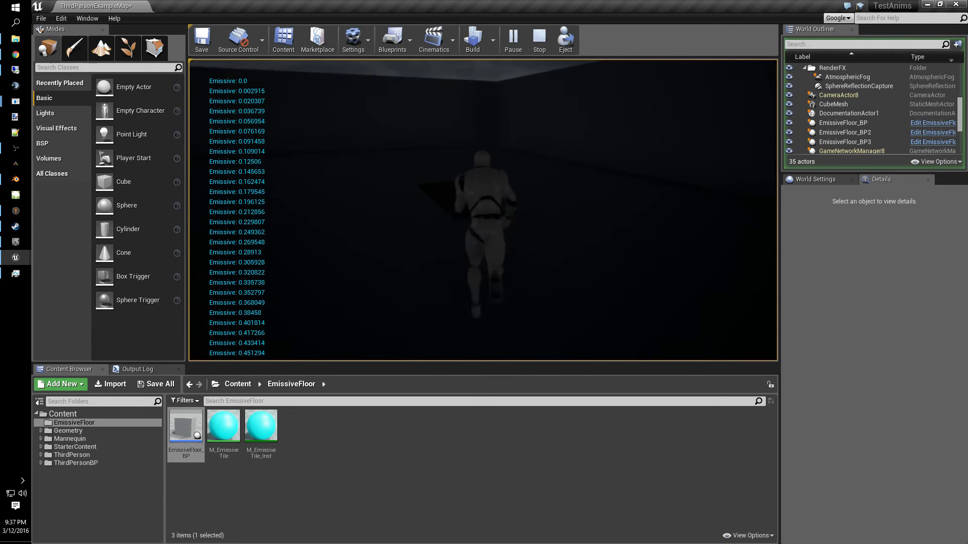
key("w")
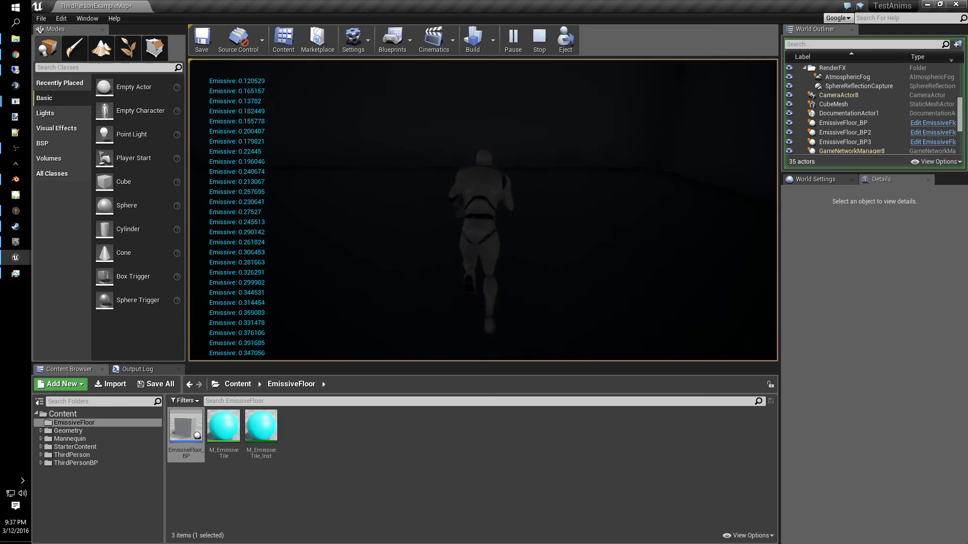
key("d")
key("w")
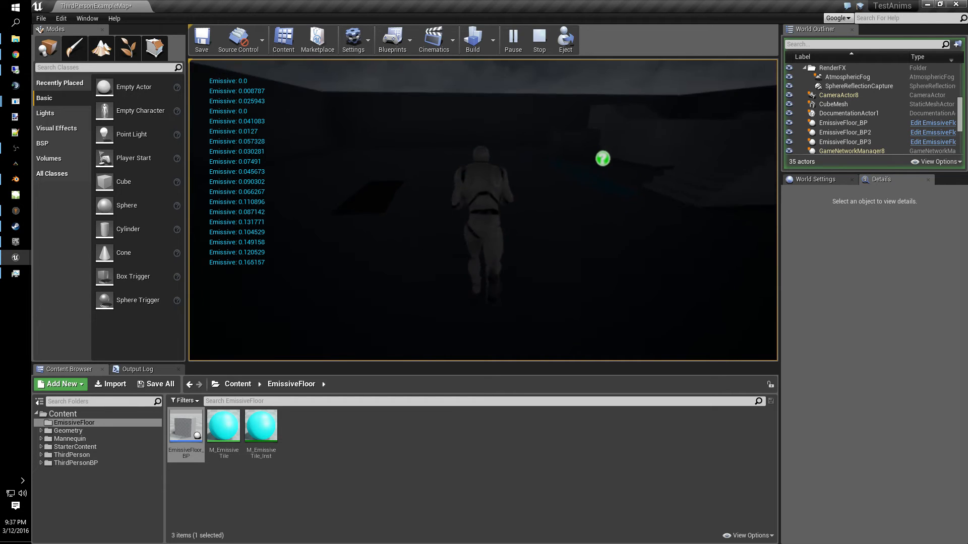
key("Escape")
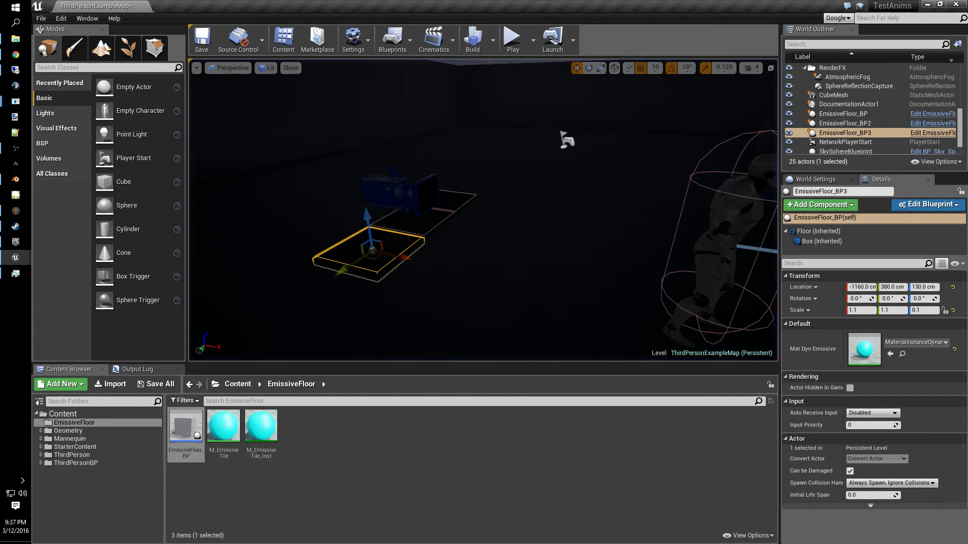
double_click(186, 431)
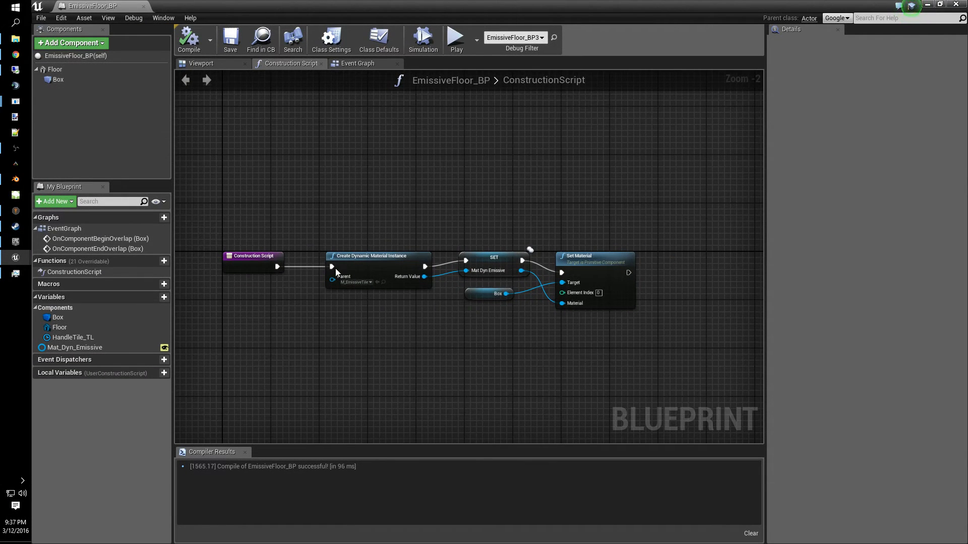
right_click_drag(690, 348, 428, 241)
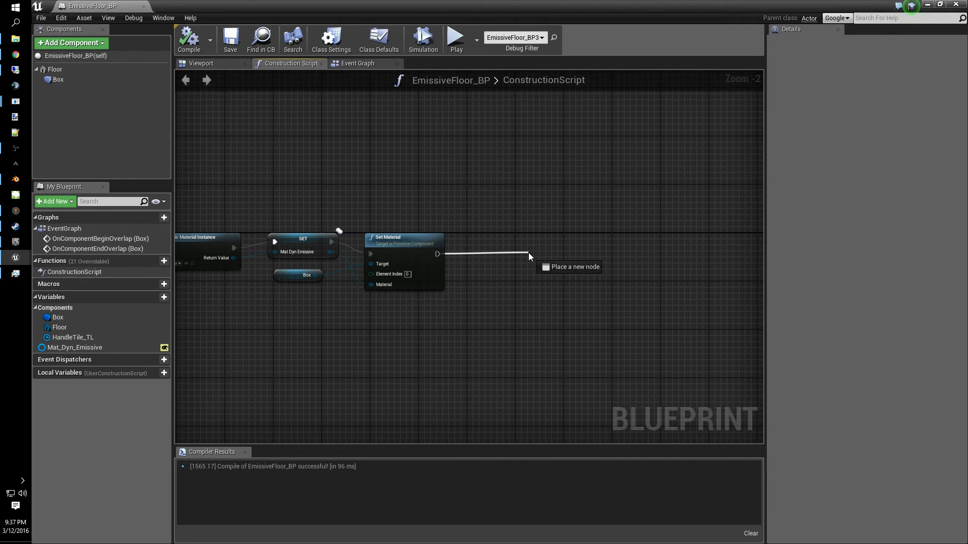
left_click_drag(528, 257, 528, 256)
type("se")
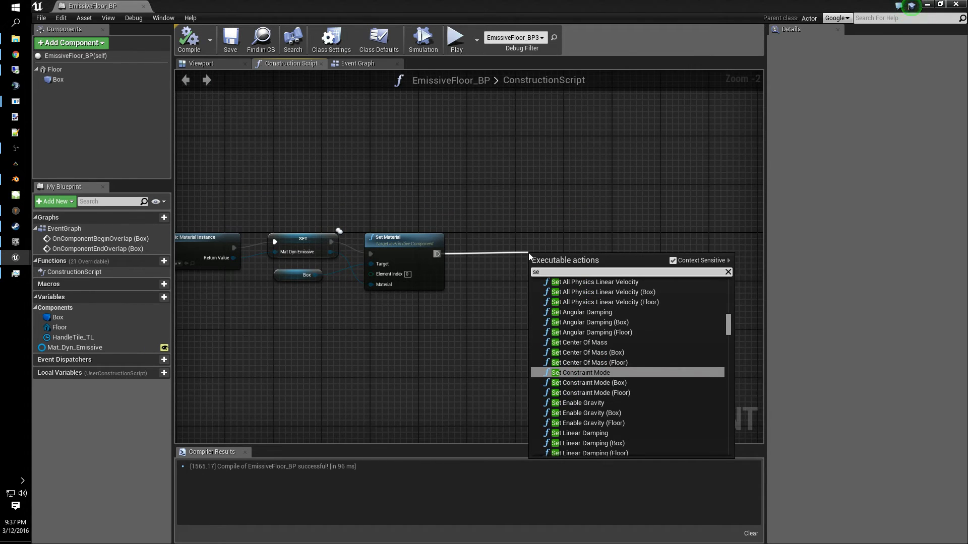
left_click(359, 342)
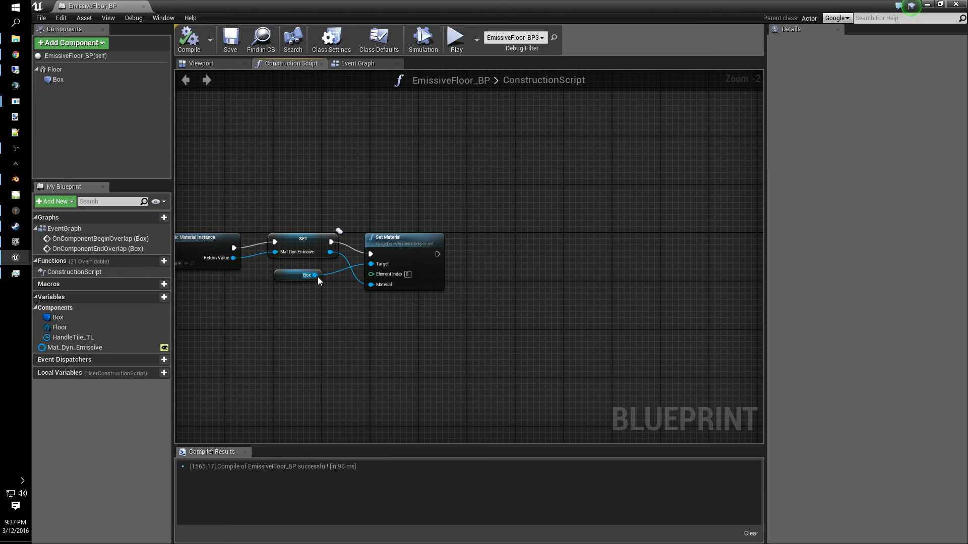
- Route the Mat Dyn Emissive reference wire through two reroute nodes below the Set Material node
left_click_drag(331, 252, 365, 303)
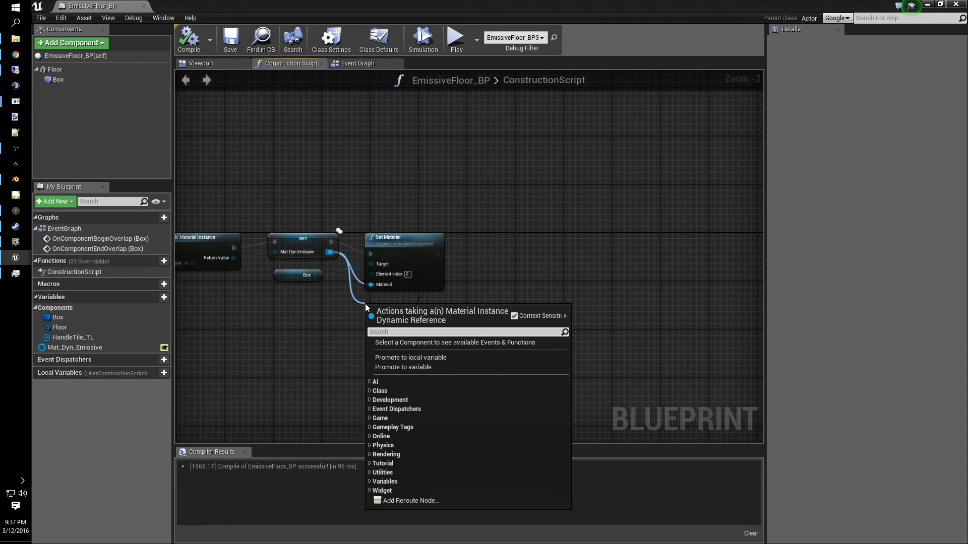
type("re")
key("Return")
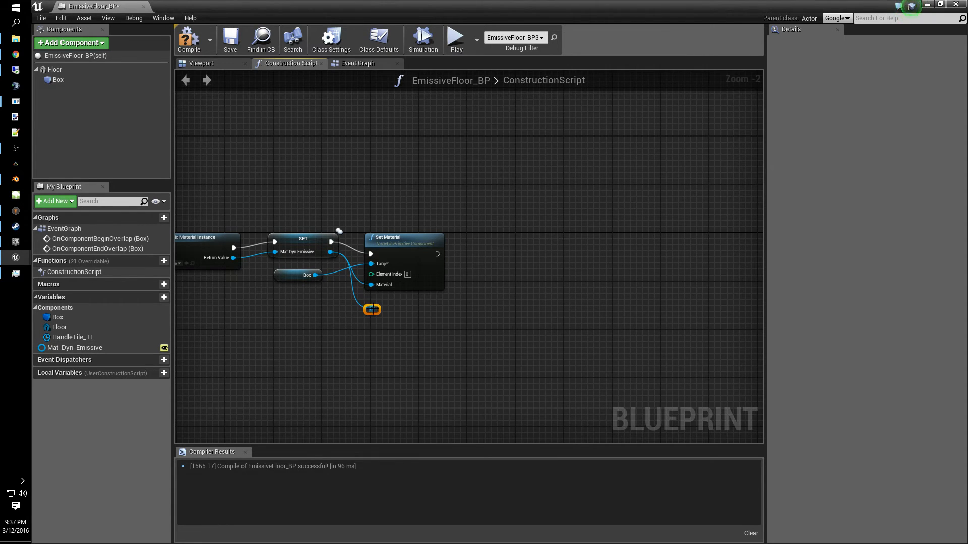
left_click_drag(377, 309, 487, 309)
type("node")
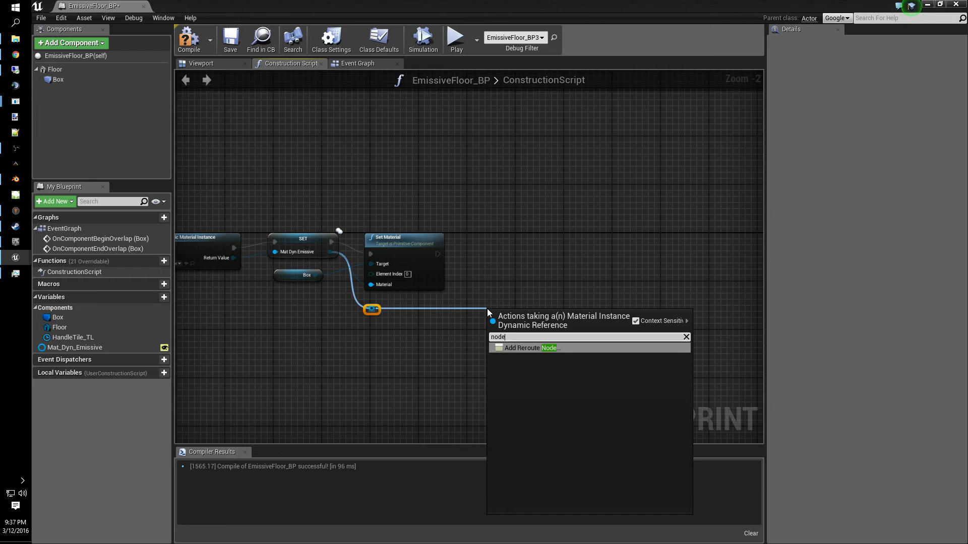
key("Return")
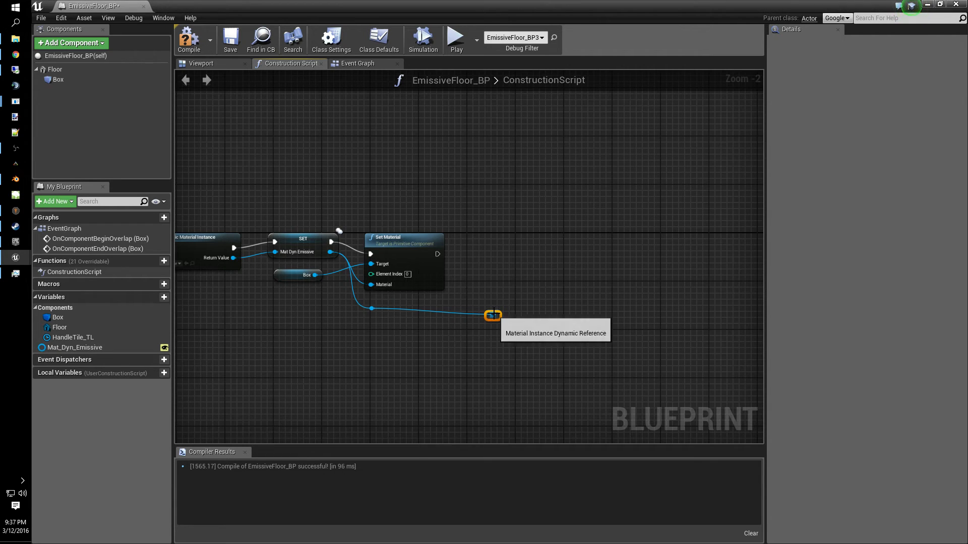
- Add a Set Scalar Parameter Value node for the Emissive parameter after Set Material, targeting the dynamic material instance, and compile
left_click_drag(494, 316, 536, 259)
type("setscalar")
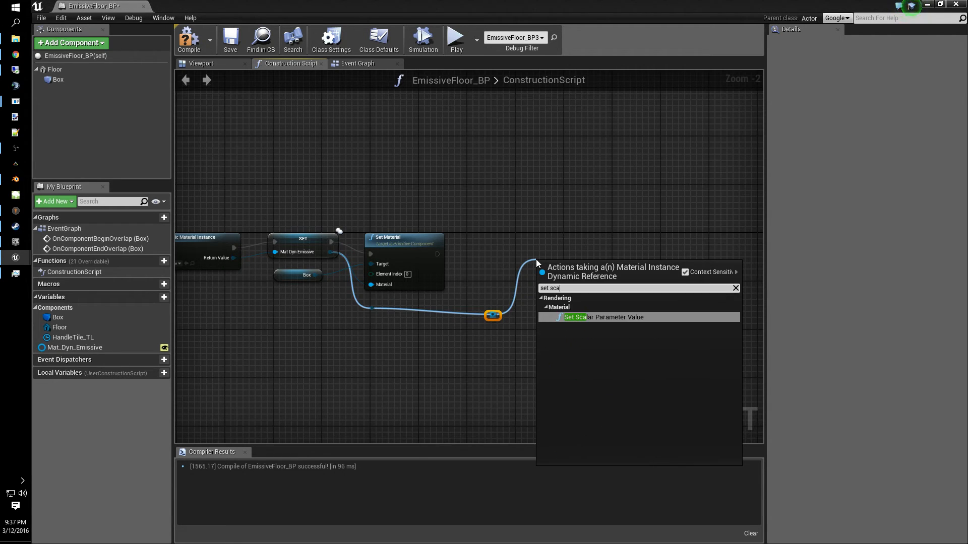
key("Return")
left_click(586, 298)
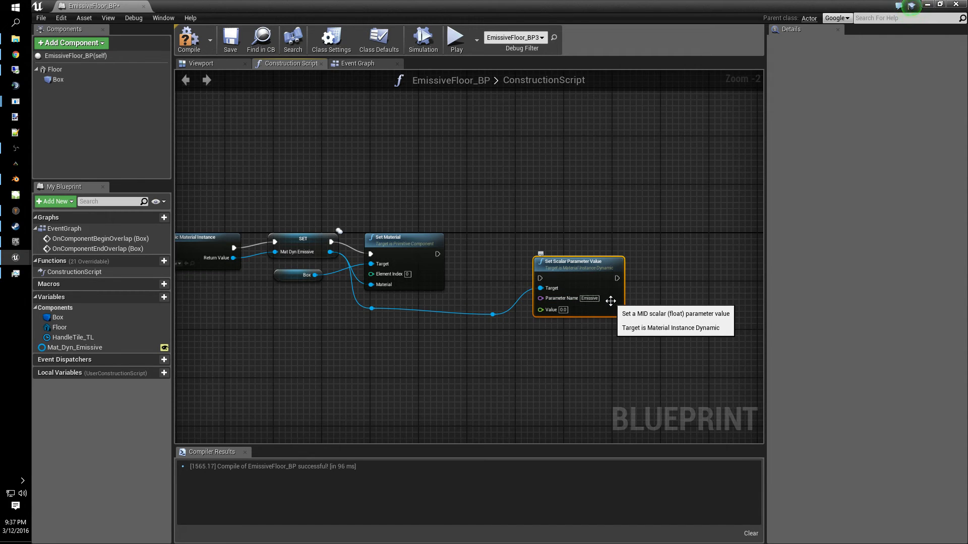
left_click_drag(580, 270, 525, 246)
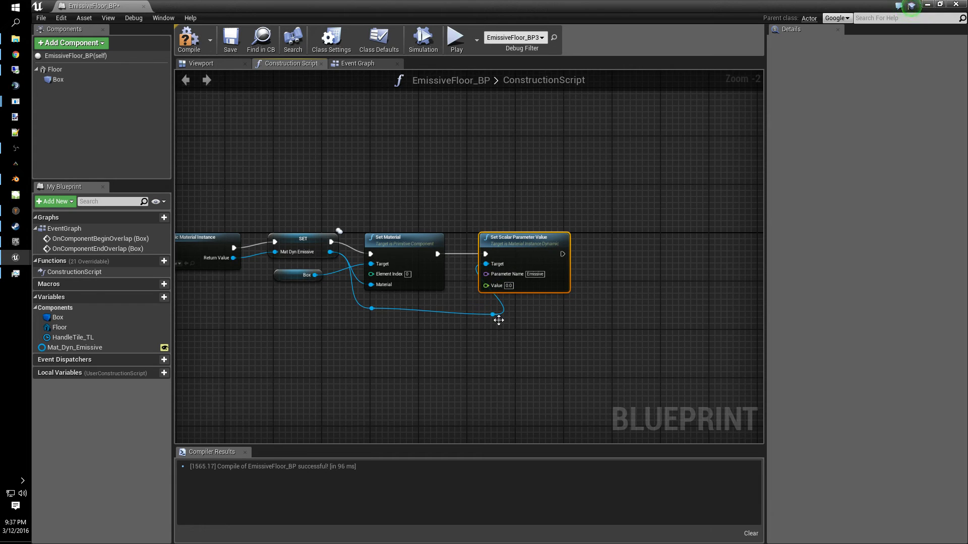
left_click_drag(496, 317, 455, 316)
left_click(227, 46)
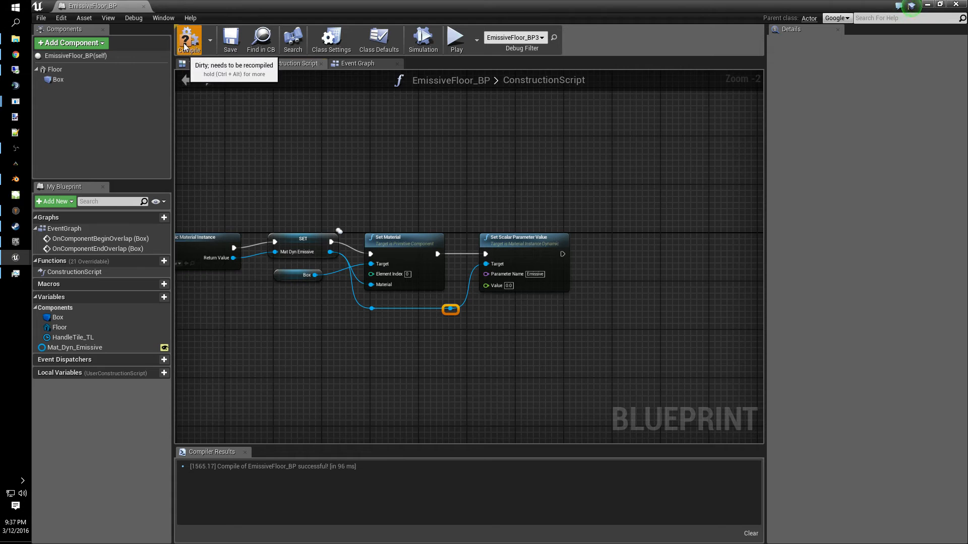
- Open the Event Graph to review the overlap events, timeline and scalar parameter nodes
right_click_drag(424, 163, 561, 171)
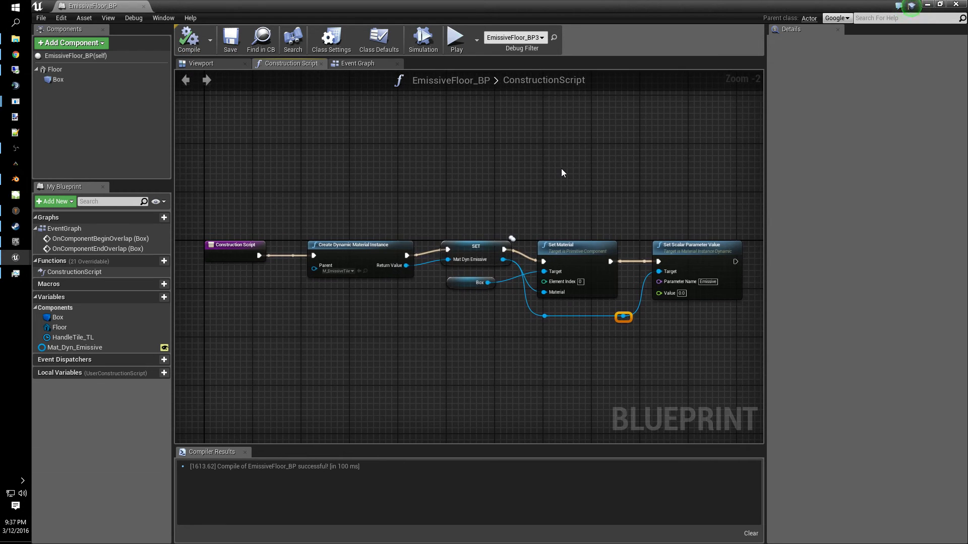
left_click(358, 64)
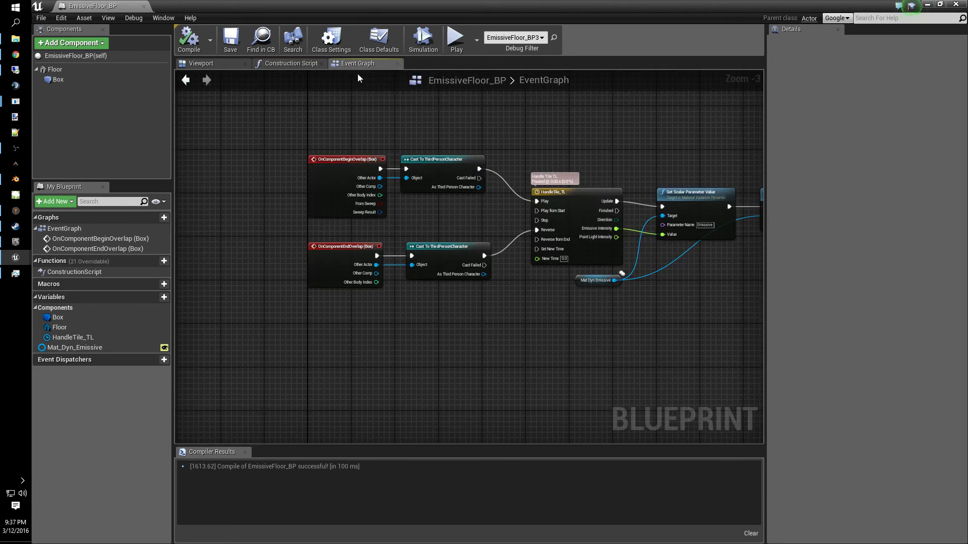
right_click_drag(450, 362, 435, 326)
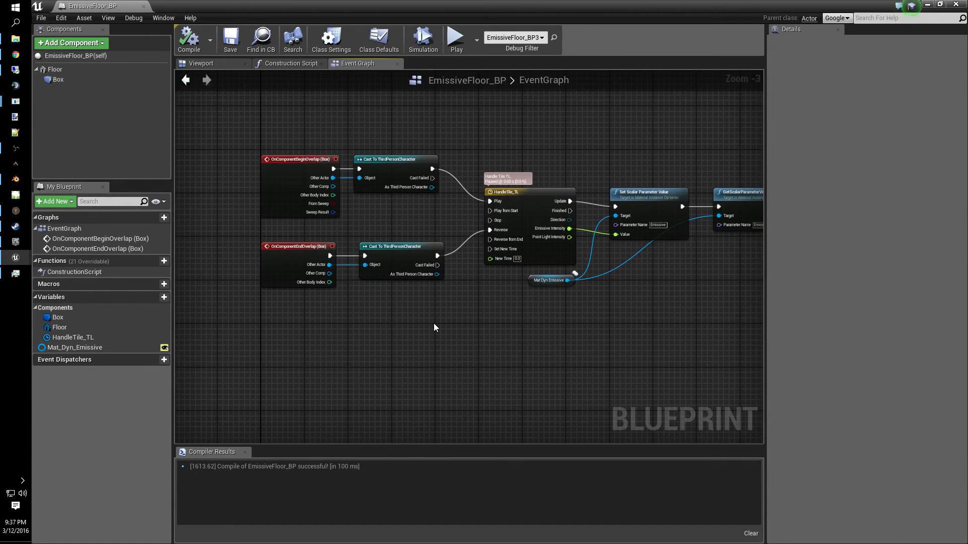
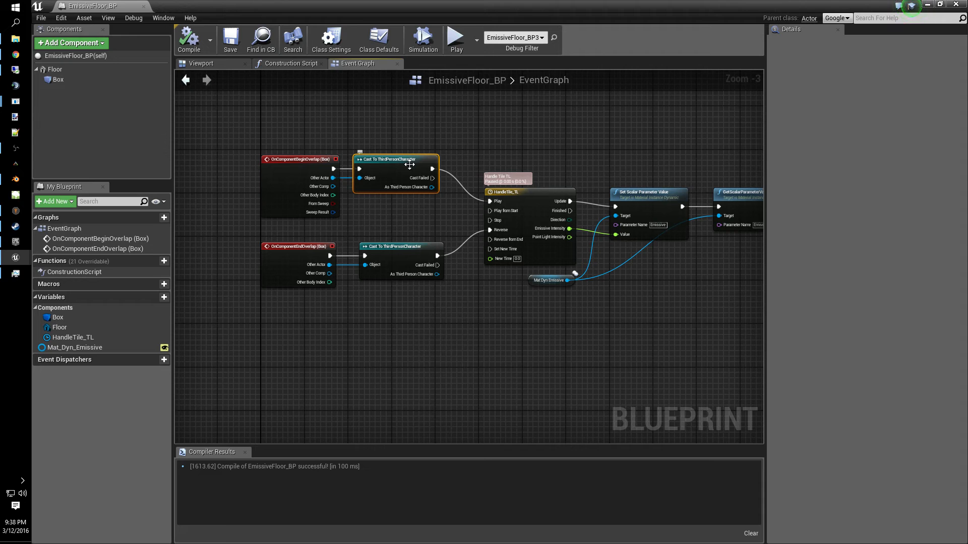
- In the Construction Script, replace the Box reference with a Floor reference as the Set Material target, then save and compile
right_click_drag(597, 304, 492, 279)
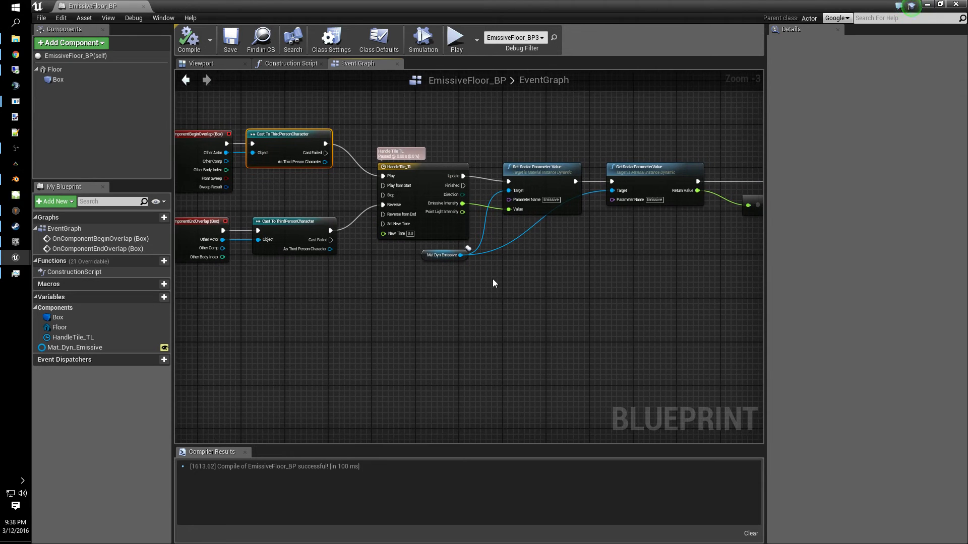
right_click_drag(566, 272, 515, 272)
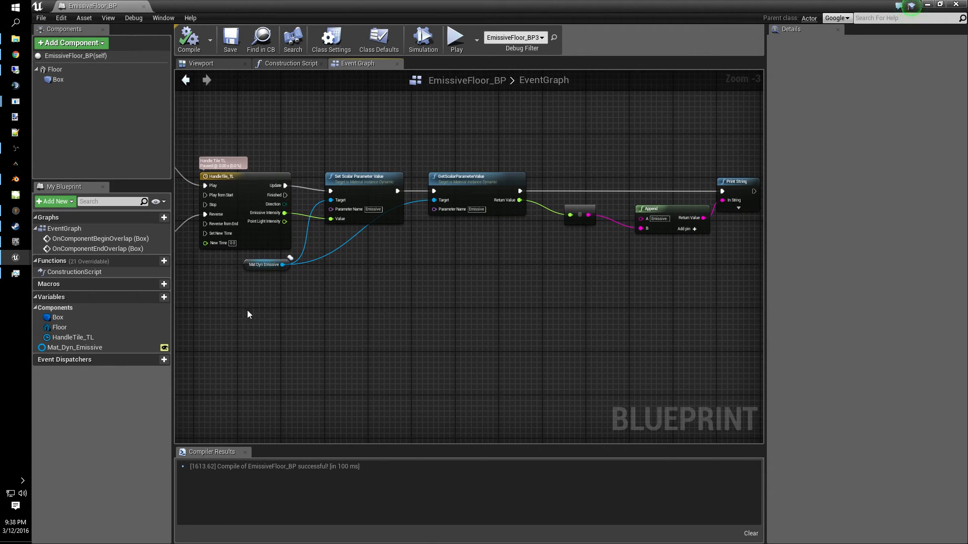
right_click_drag(312, 329, 533, 349)
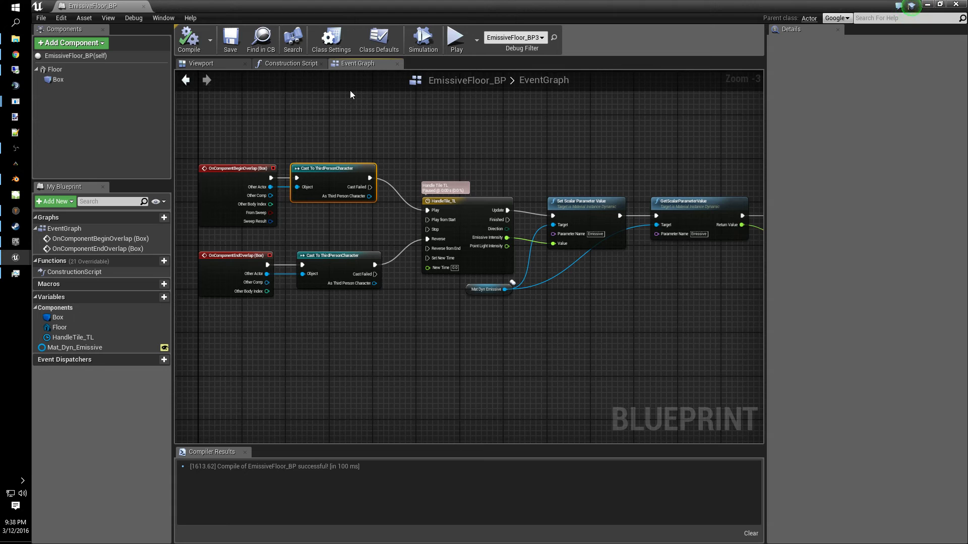
left_click(296, 64)
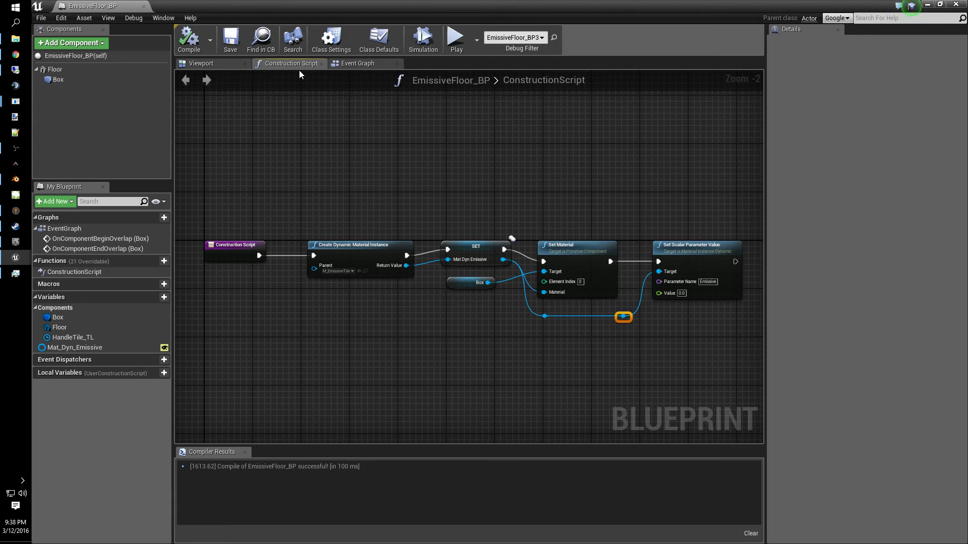
left_click(460, 285)
key("Delete")
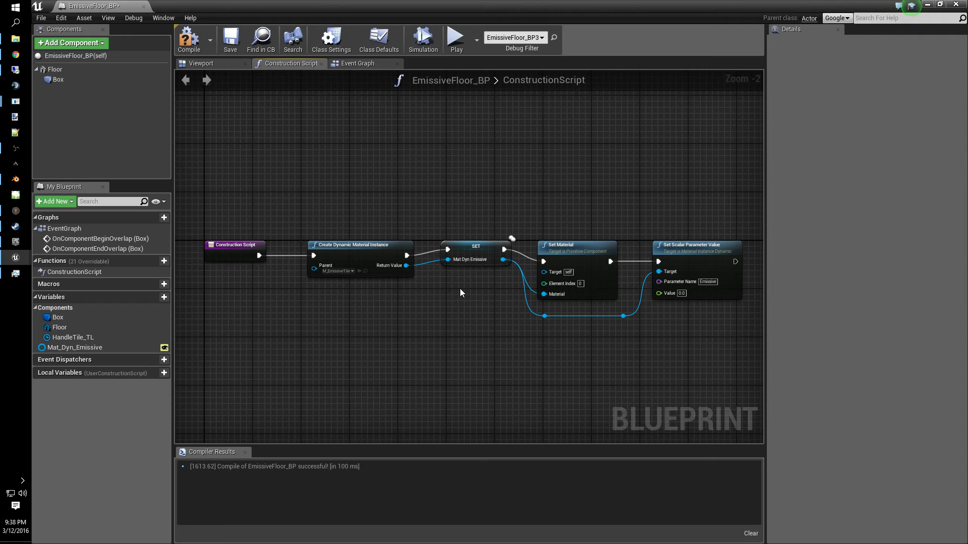
left_click_drag(55, 69, 548, 272)
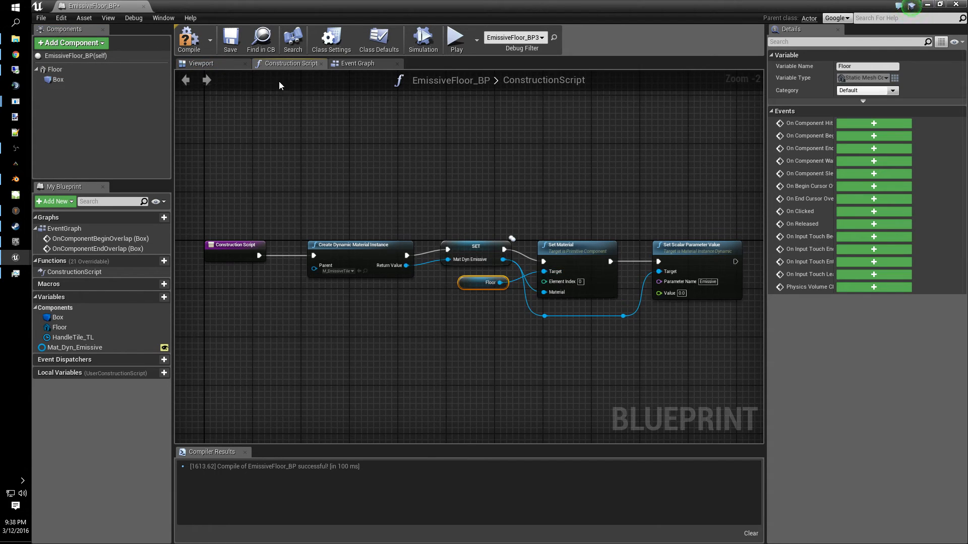
left_click(230, 47)
left_click(189, 39)
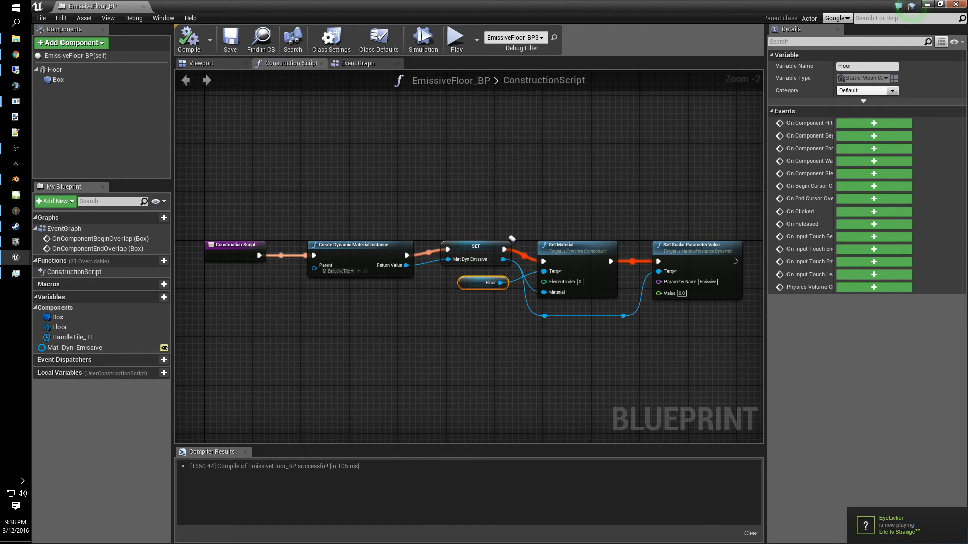
- Play the level and walk the character over the floor tiles to watch the printed emissive values, then stop
left_click(954, 5)
left_click(513, 40)
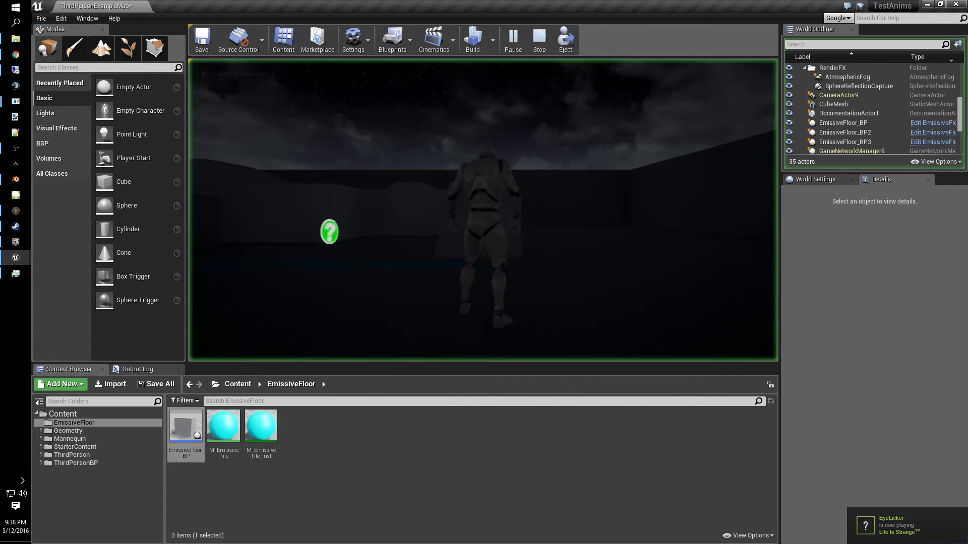
left_click(353, 226)
key("w")
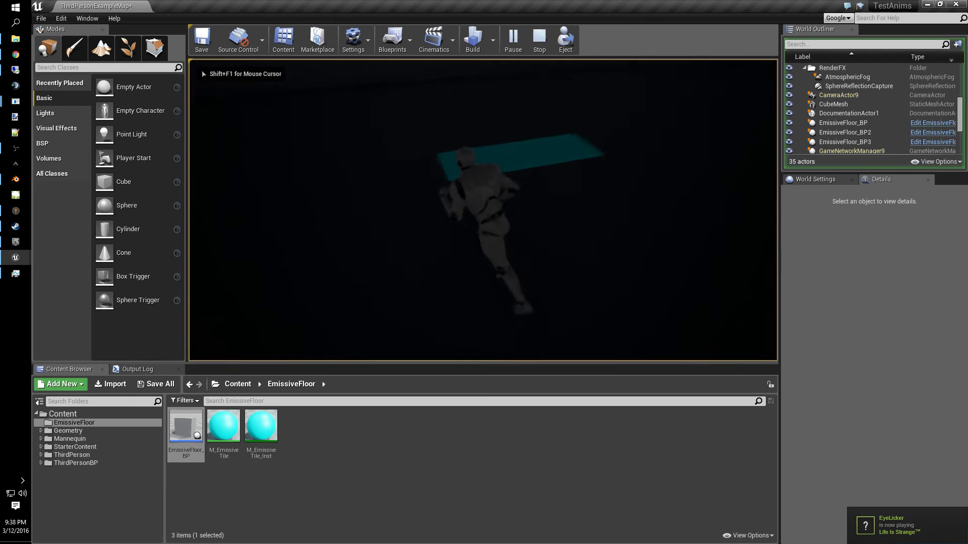
key("w")
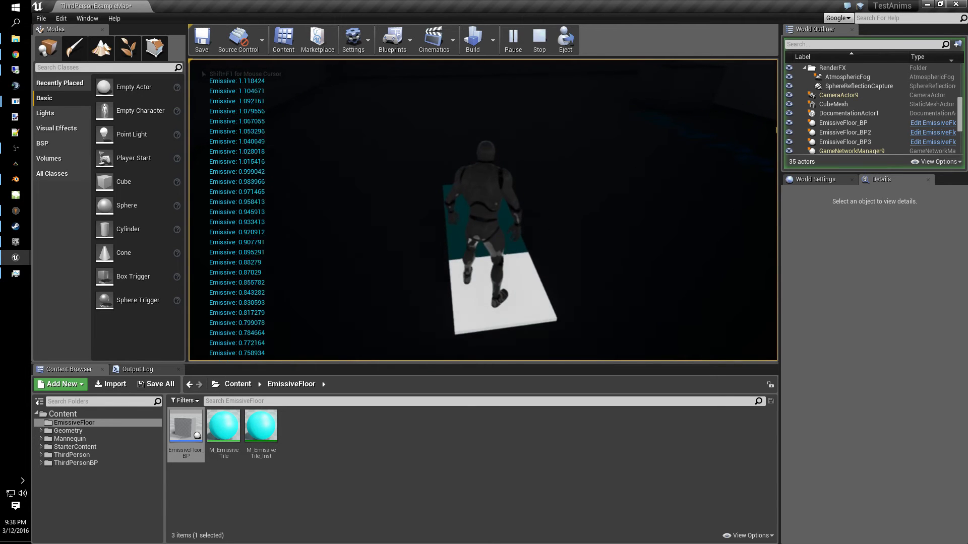
key("w")
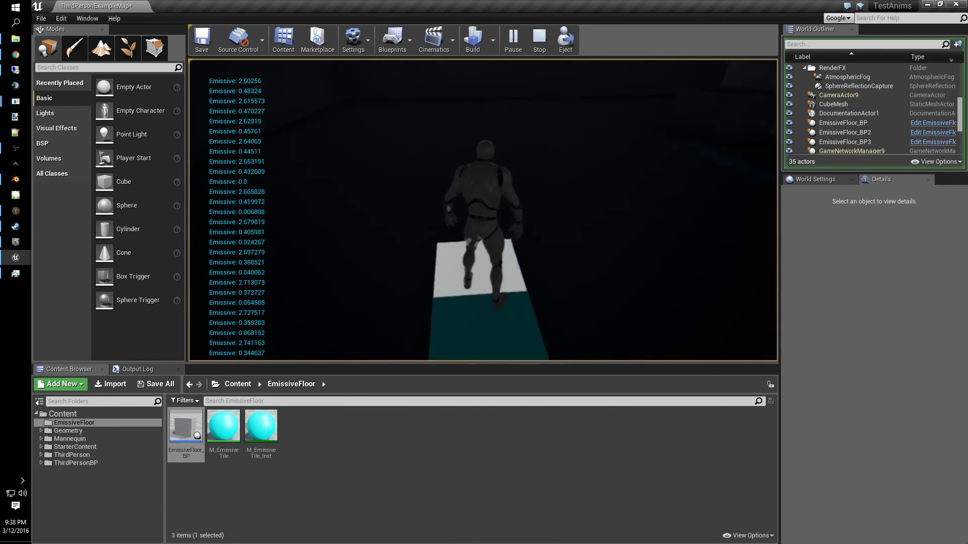
key("w")
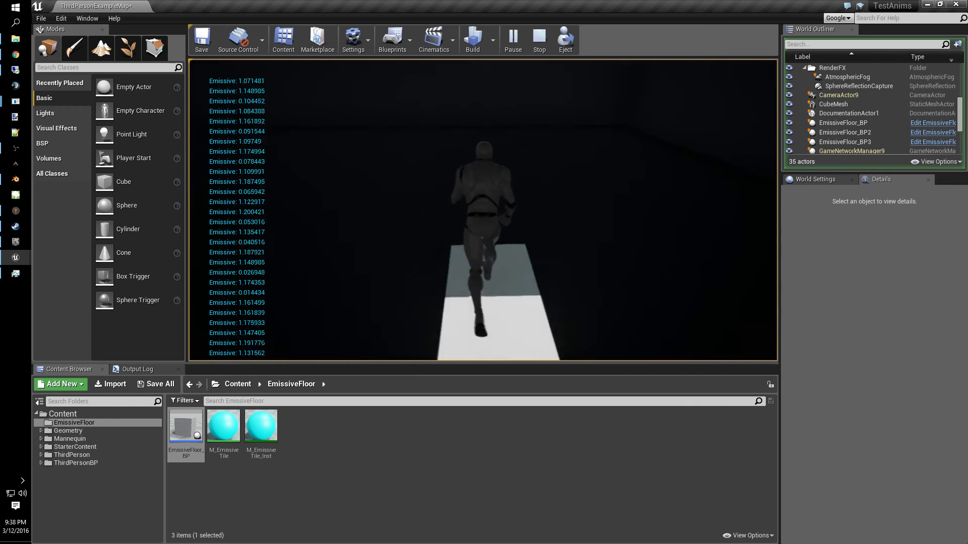
key("w")
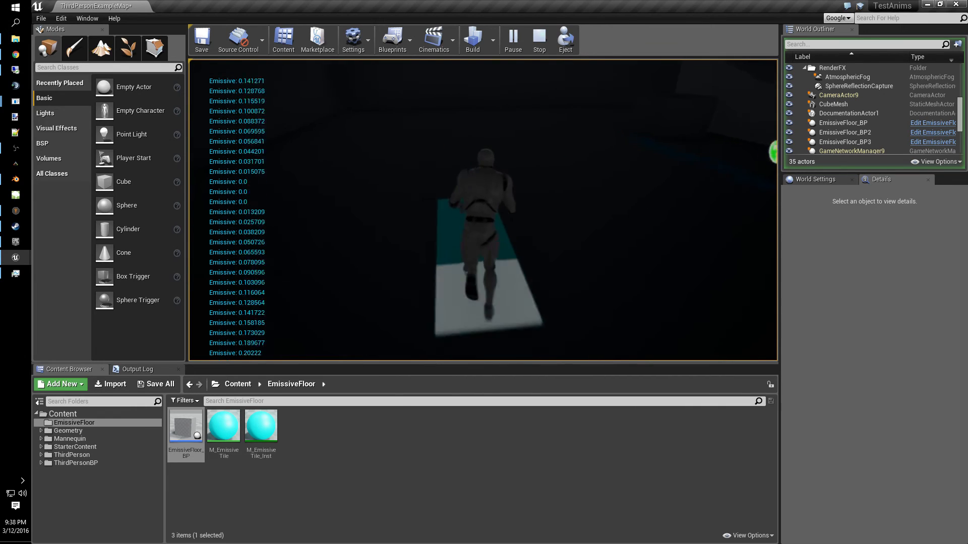
key("w")
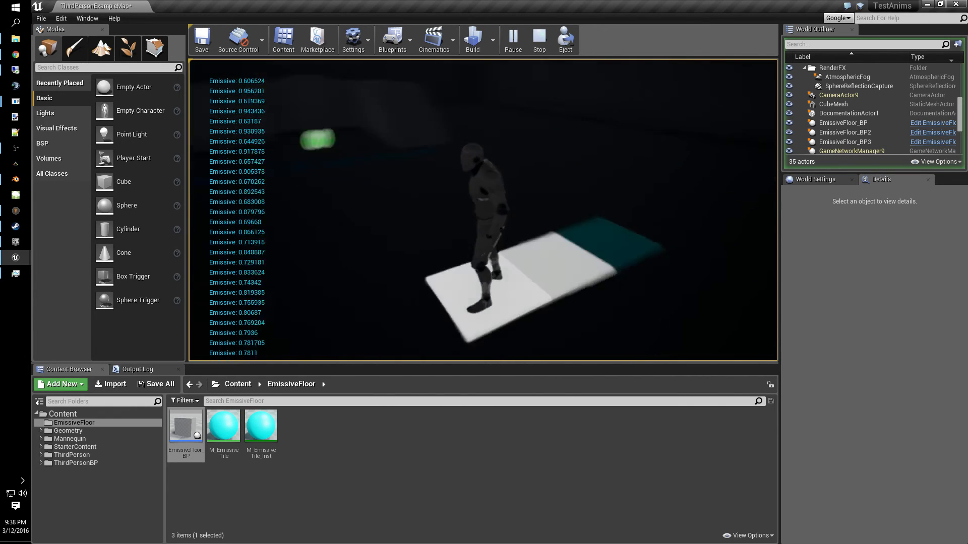
key("w")
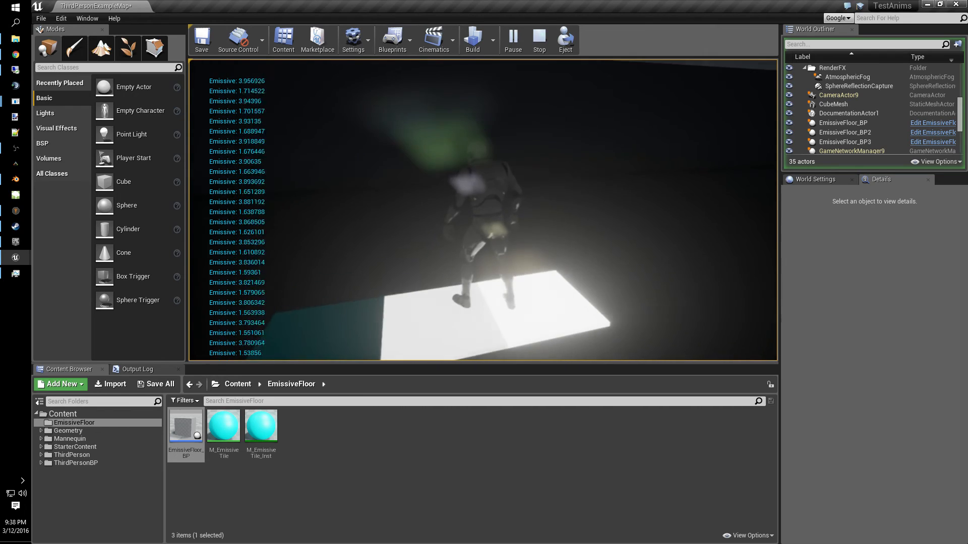
key("w")
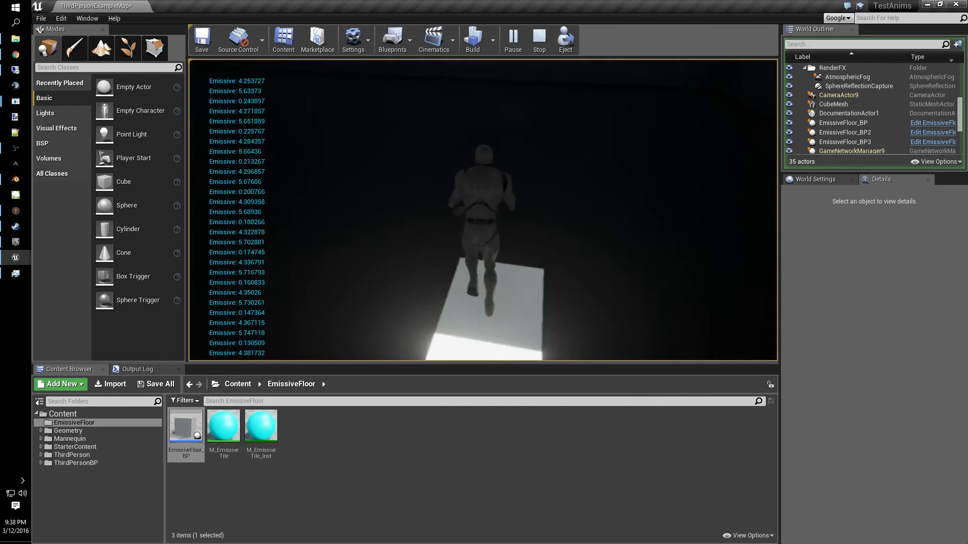
key("w")
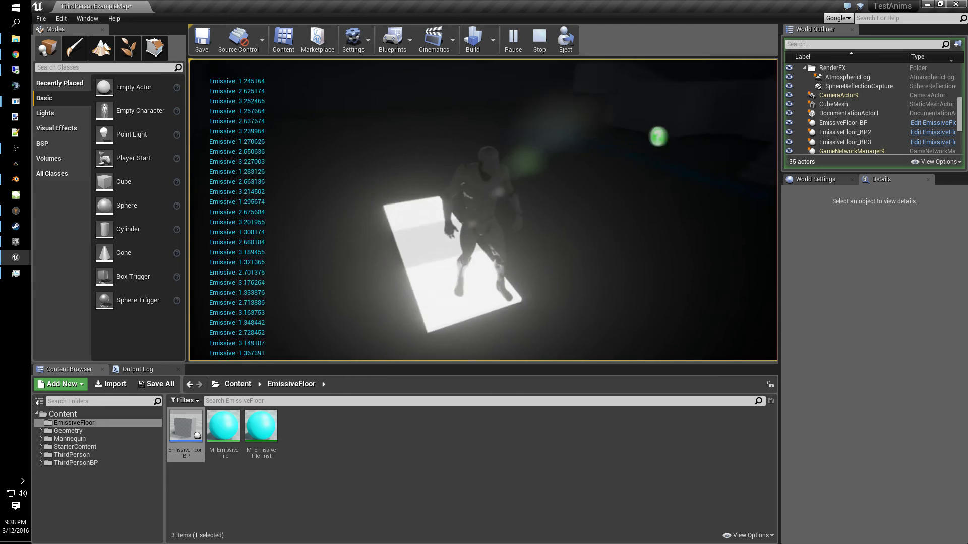
key("w")
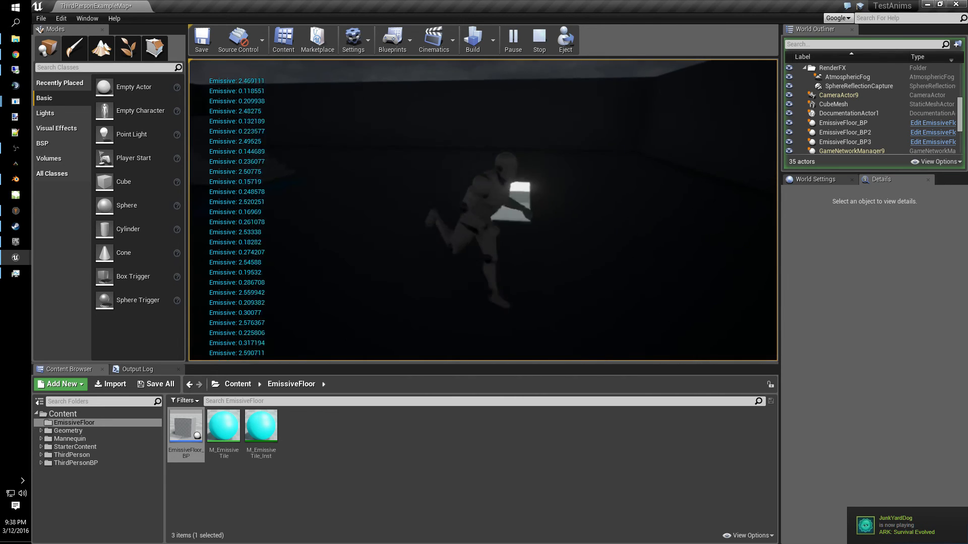
key("Escape")
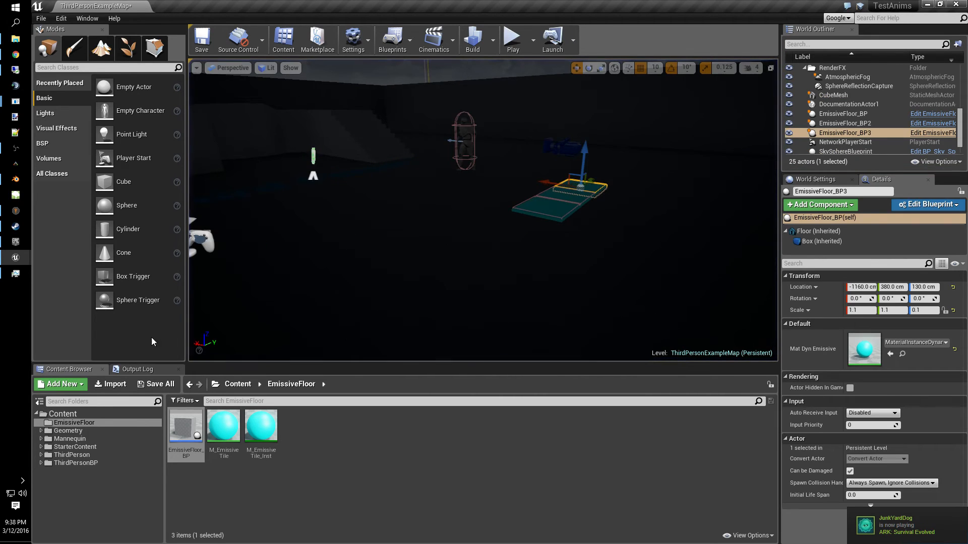
- Save the level and add a Point Light component to the EmissiveFloor_BP blueprint
left_click(199, 41)
mouse_move(15, 258)
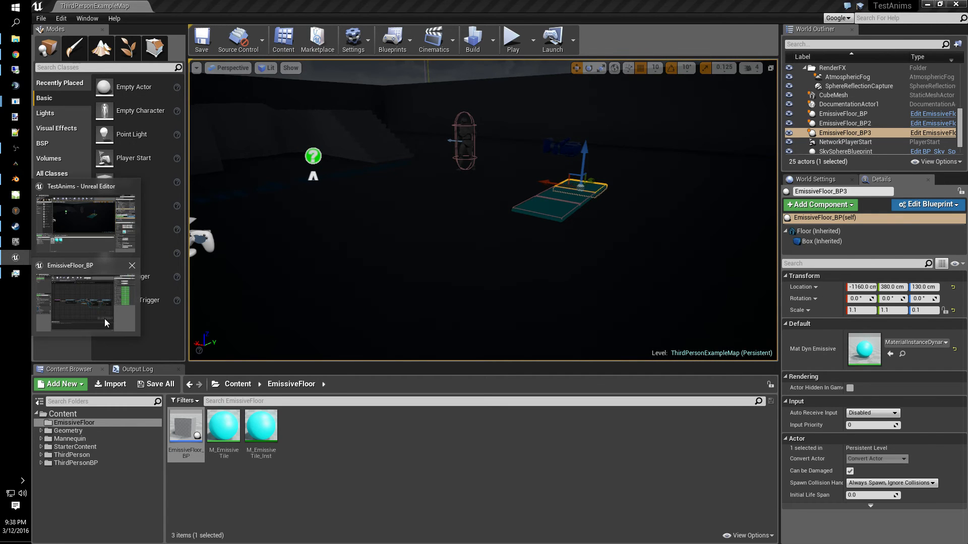
left_click(104, 319)
left_click(201, 63)
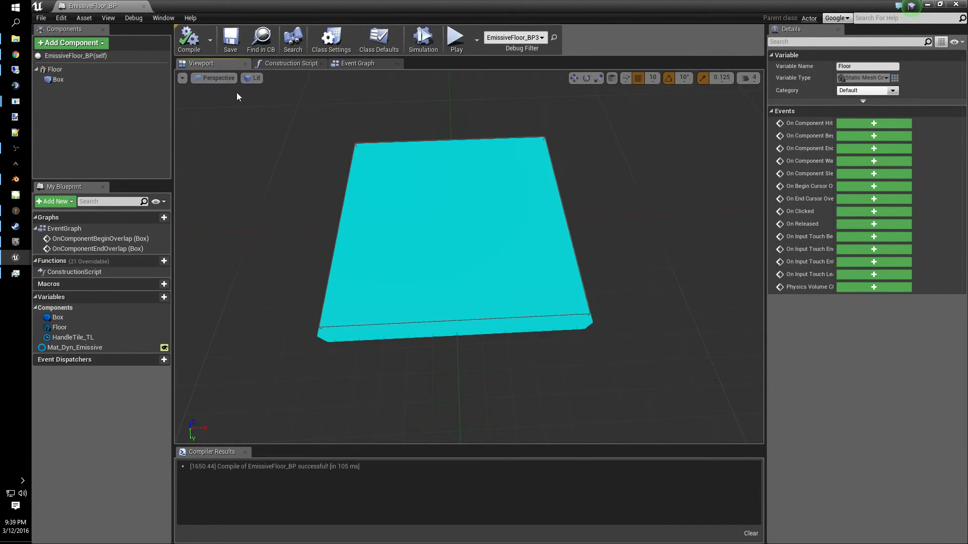
left_click(71, 42)
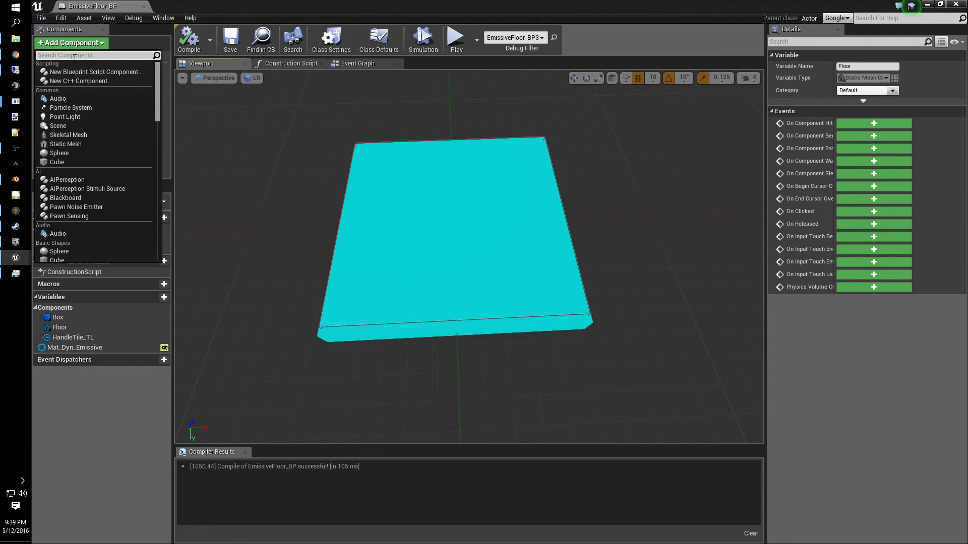
type("point")
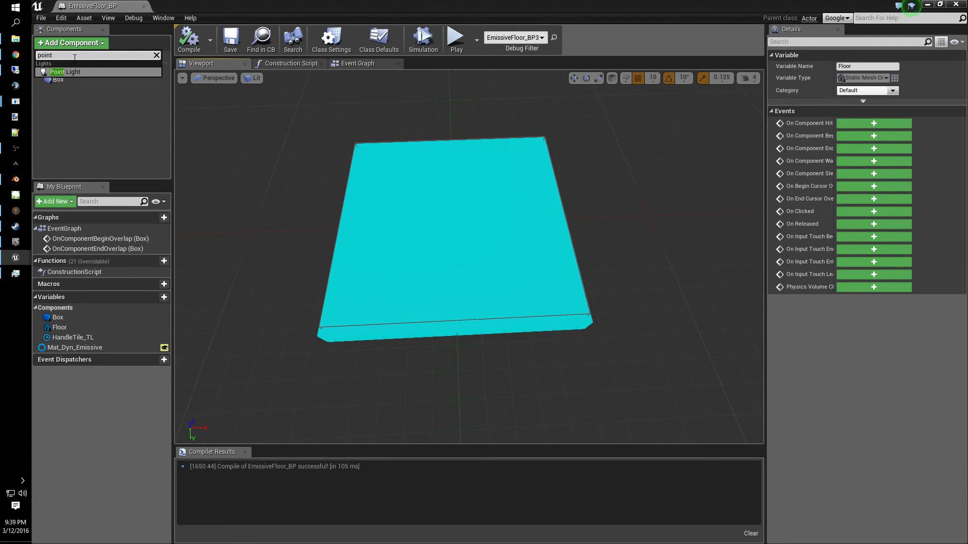
left_click(76, 72)
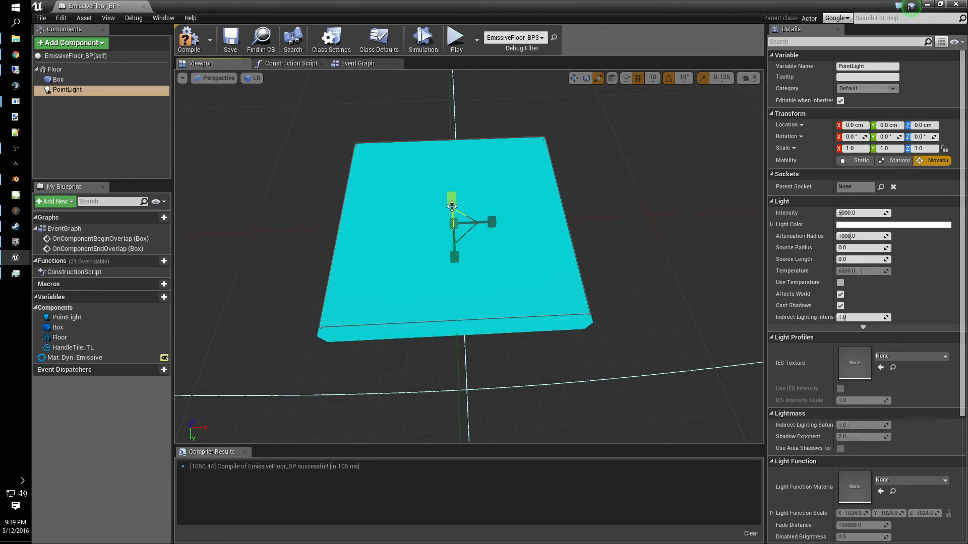
- Move the point light to 100 cm above the floor tile
left_click_drag(451, 200, 459, 207)
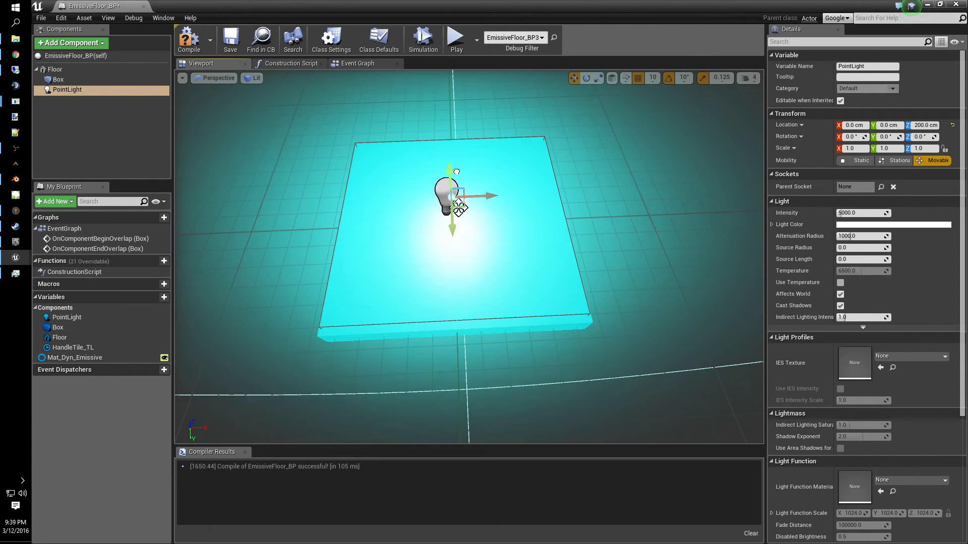
right_click_drag(549, 359, 605, 360)
right_click_drag(487, 365, 486, 241)
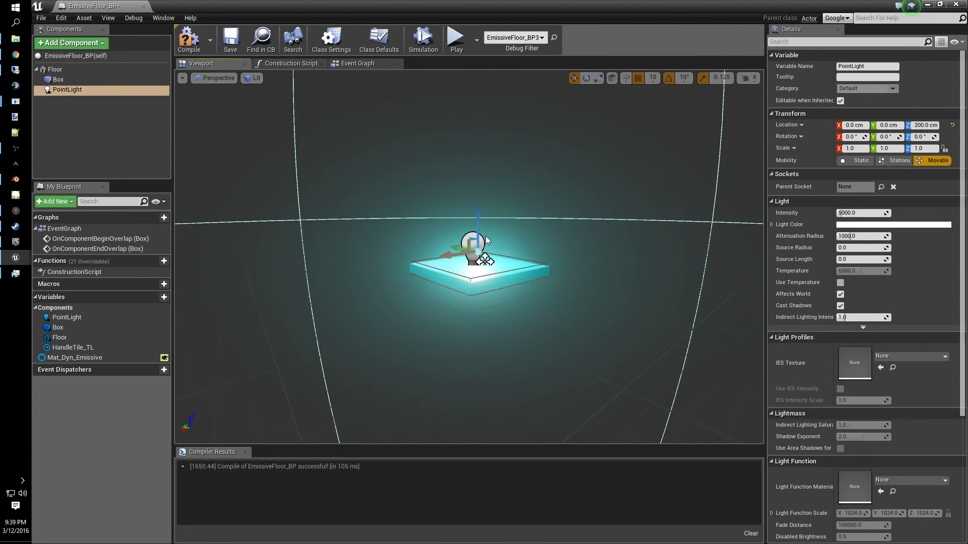
left_click_drag(478, 212, 479, 220)
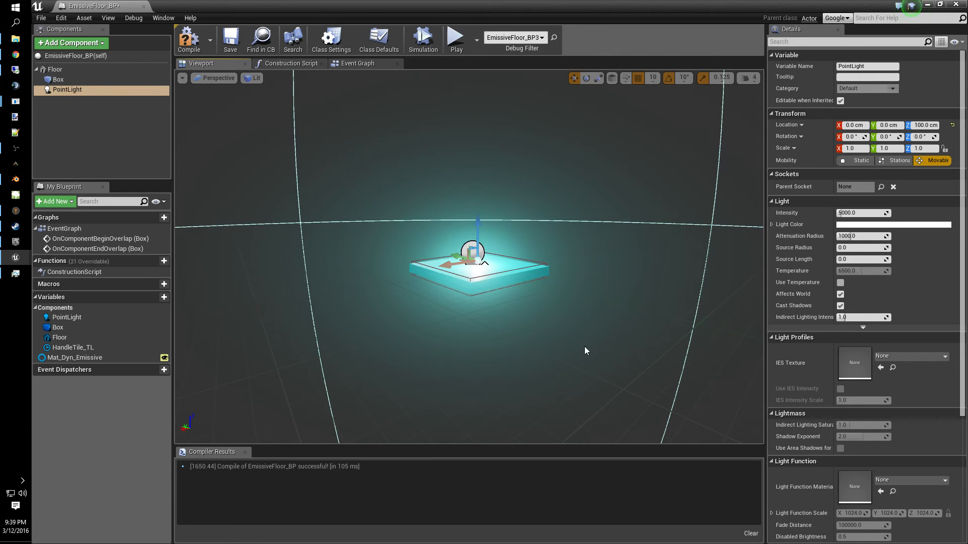
- Set the point light's intensity to 5000, turn off its visibility, and compile the blueprint
right_click_drag(586, 351, 722, 313)
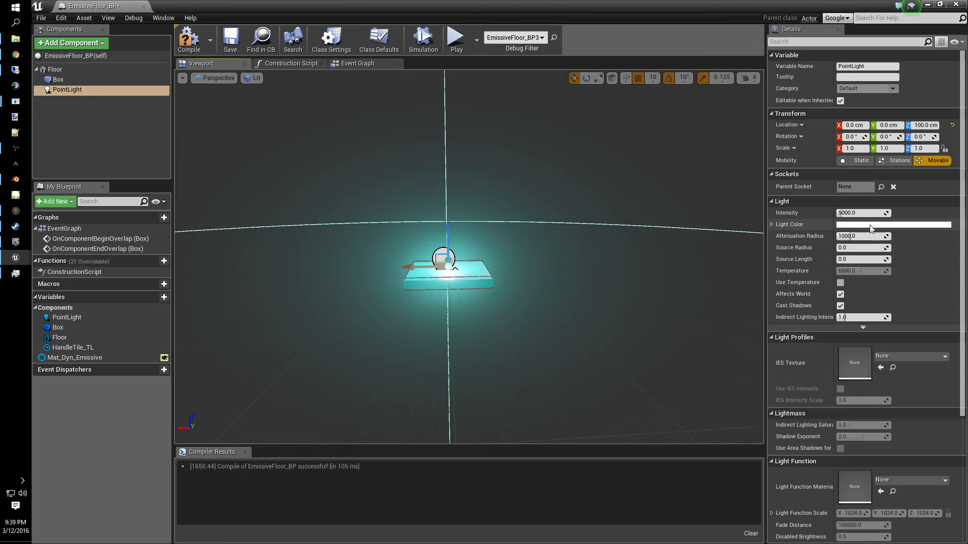
type("0")
key("Return")
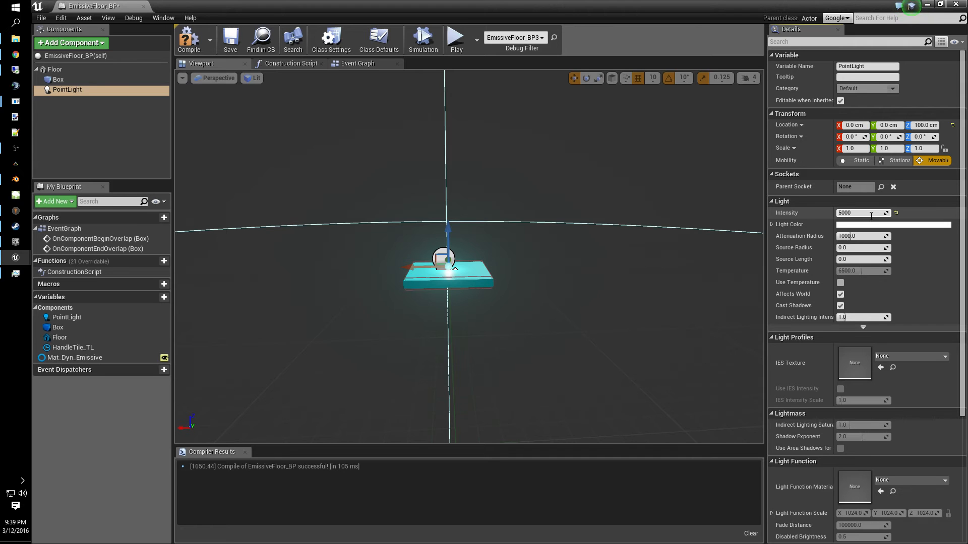
key("Return")
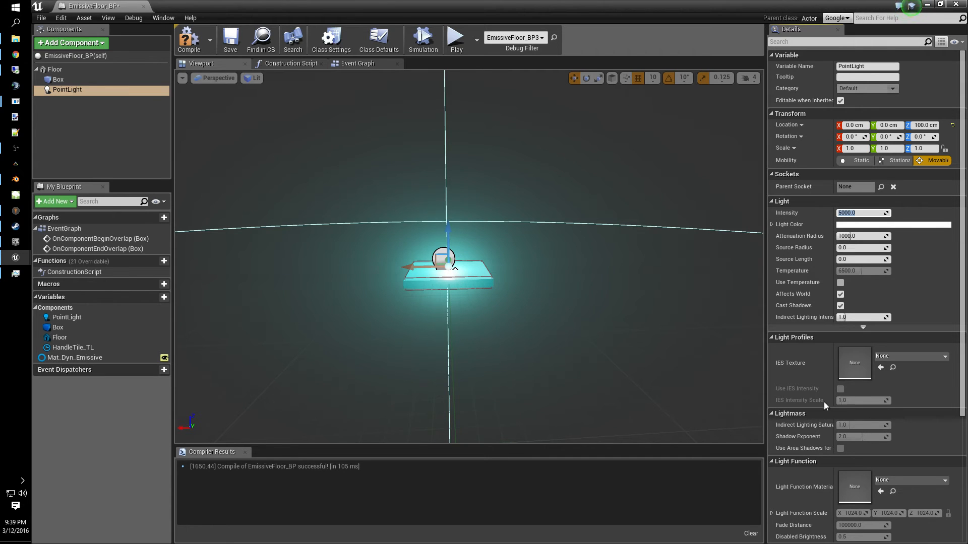
scroll(824, 401, "down", 6)
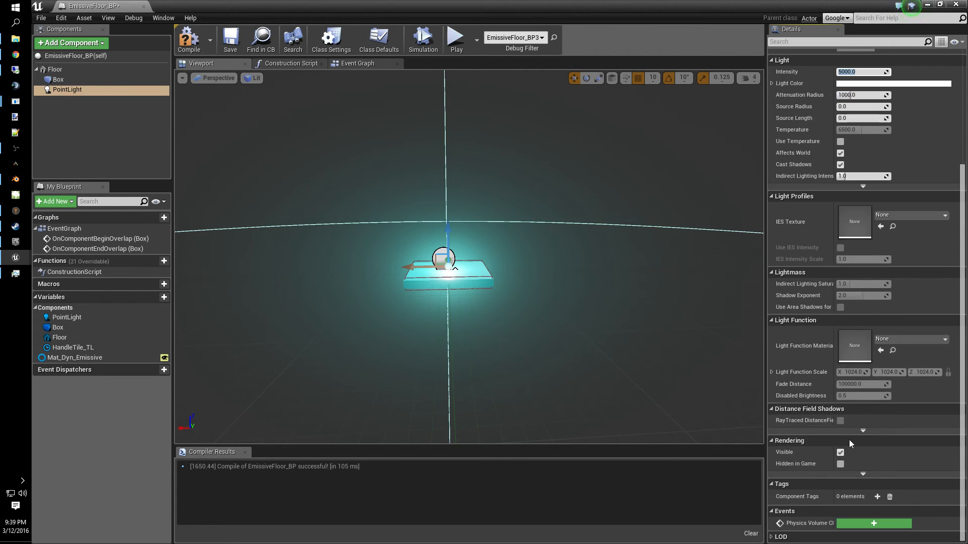
left_click(840, 452)
left_click(189, 51)
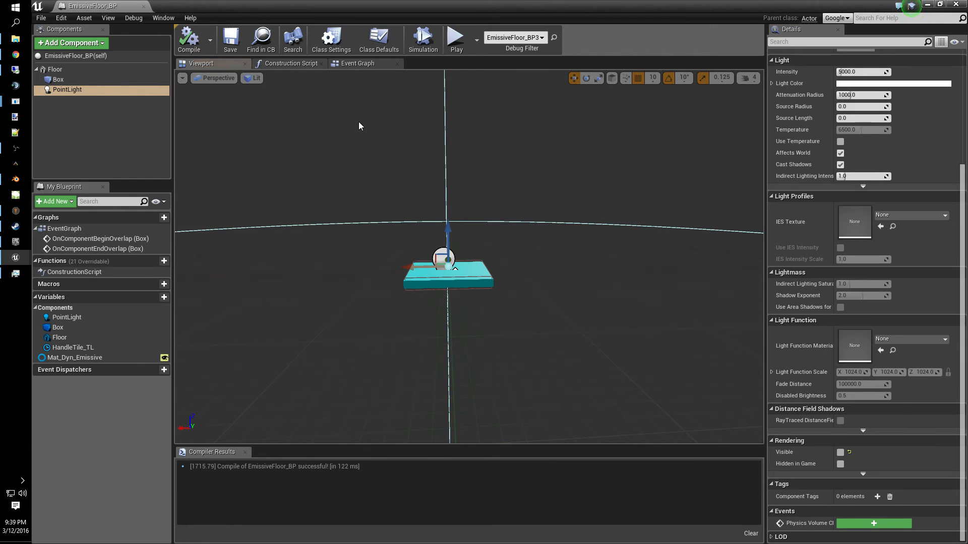
- Open the HandleTile_TL timeline and set the PointLightIntensity curve's key at time 10 to a value of 5000, then save
left_click(357, 64)
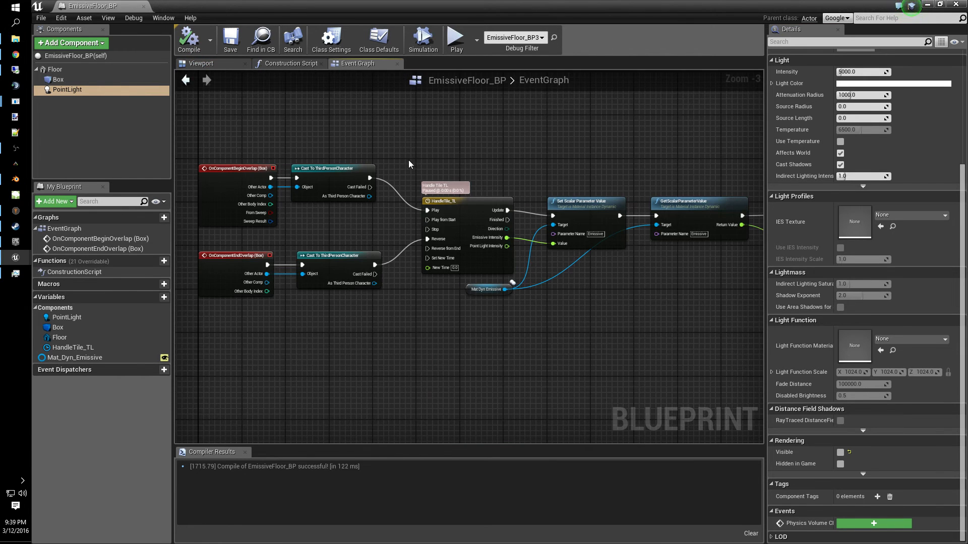
double_click(434, 221)
mouse_move(355, 363)
right_mouse_down()
mouse_move(462, 322)
mouse_move(366, 474)
right_mouse_up()
right_click_drag(353, 325, 563, 516)
scroll(606, 333, "down", 8)
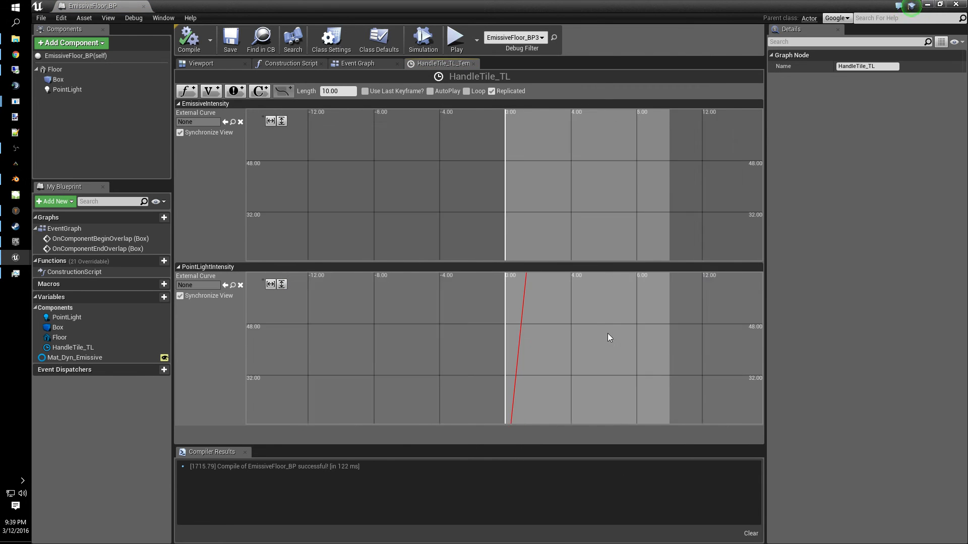
right_click_drag(582, 431, 570, 529)
right_click_drag(598, 292, 605, 543)
right_click_drag(598, 330, 573, 489)
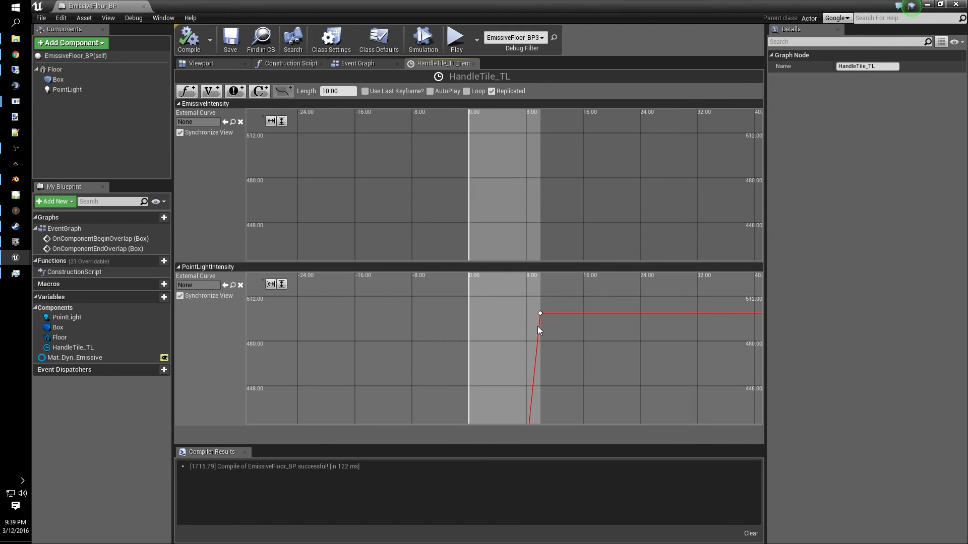
left_click(540, 313)
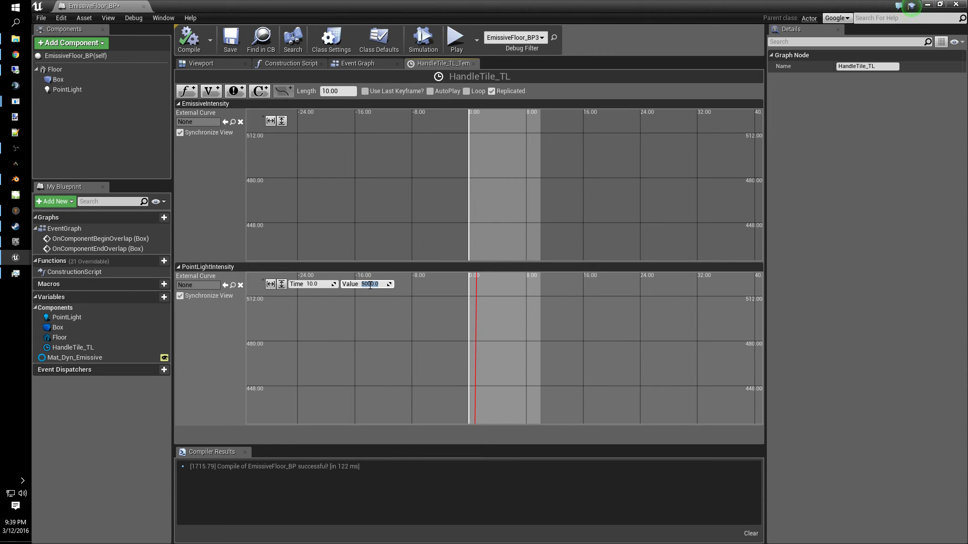
key("Return")
scroll(571, 347, "down", 5)
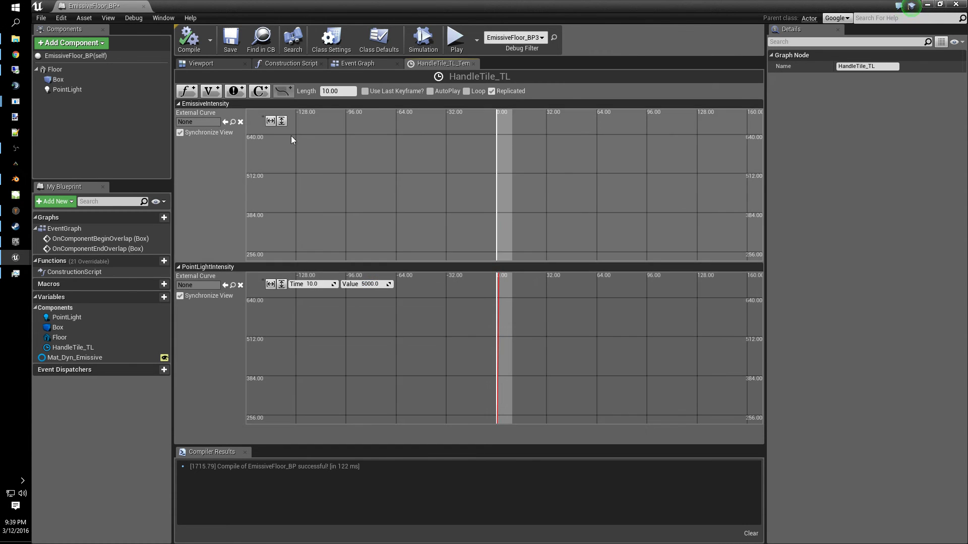
left_click(230, 40)
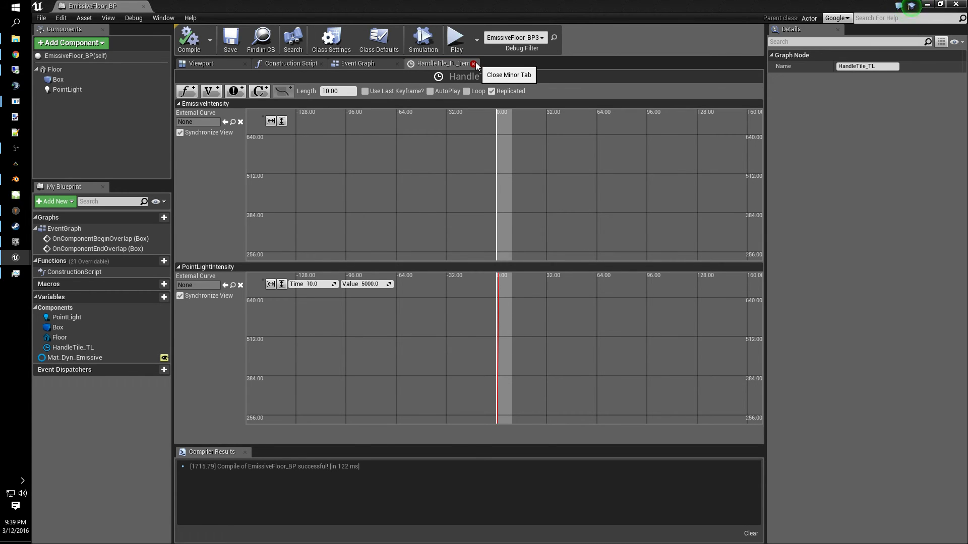
left_click(474, 63)
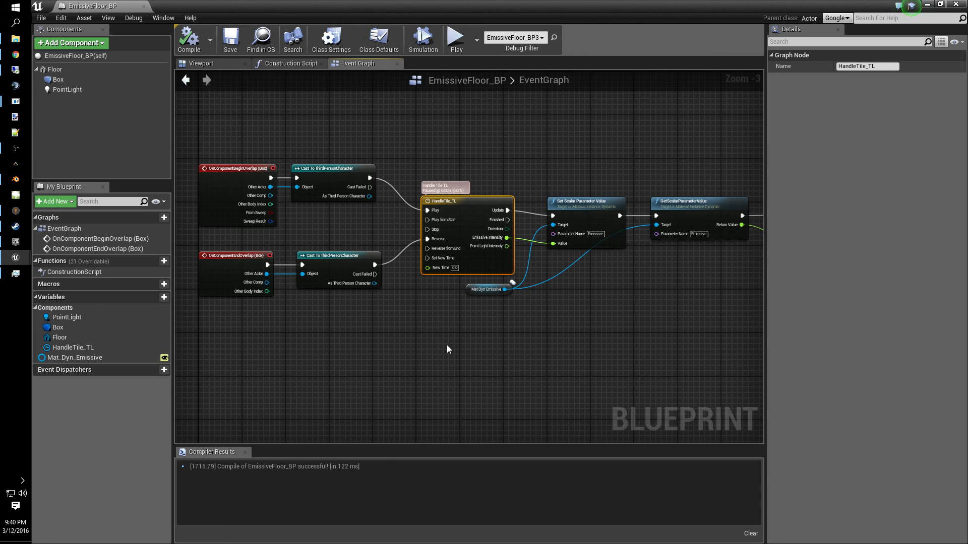
- Delete the Get Scalar Parameter Value node and the nodes following it, then save and compile the blueprint
right_click_drag(396, 394, 274, 370)
right_click_drag(514, 334, 484, 324)
left_click_drag(734, 313, 513, 160)
key("Delete")
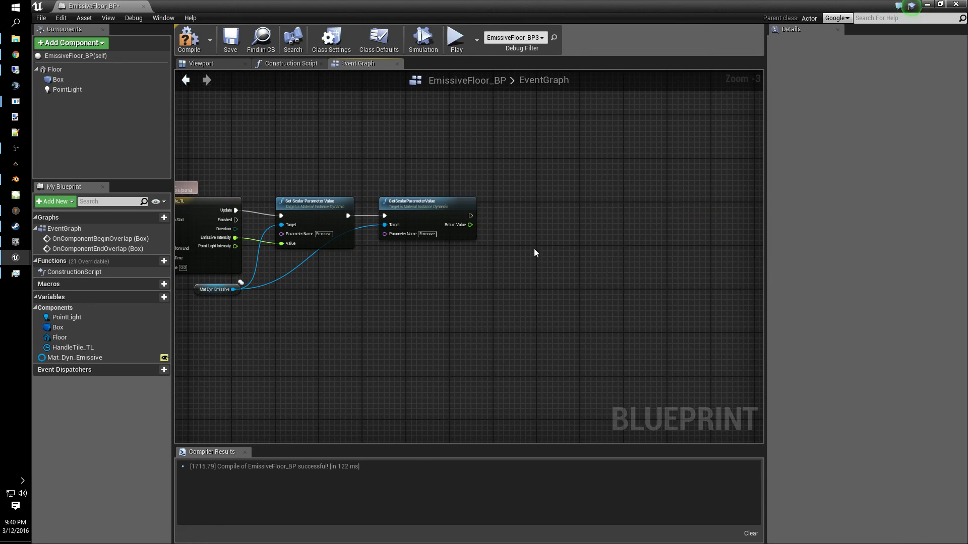
left_click(405, 200)
key("Delete")
right_click_drag(451, 328, 579, 322)
left_click(236, 47)
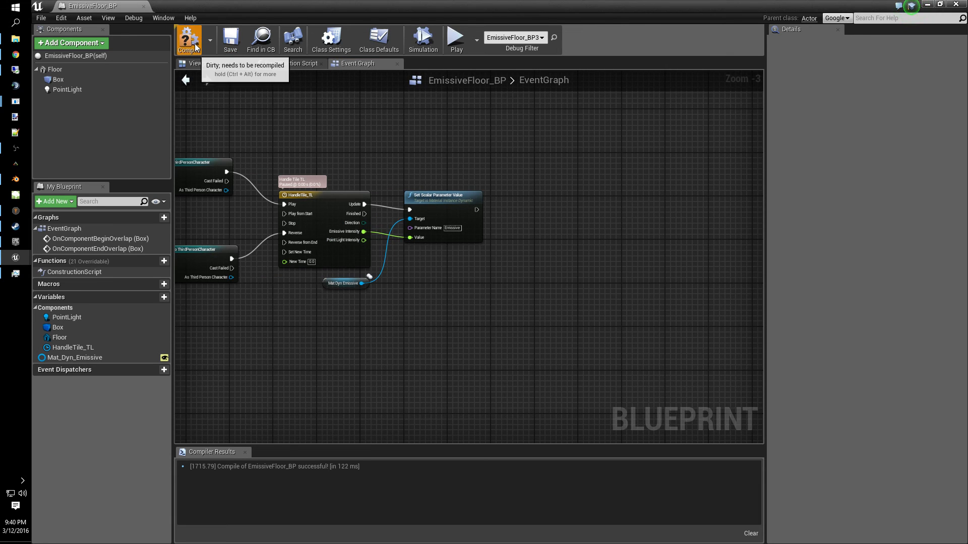
left_click(189, 40)
right_click_drag(345, 366, 446, 350)
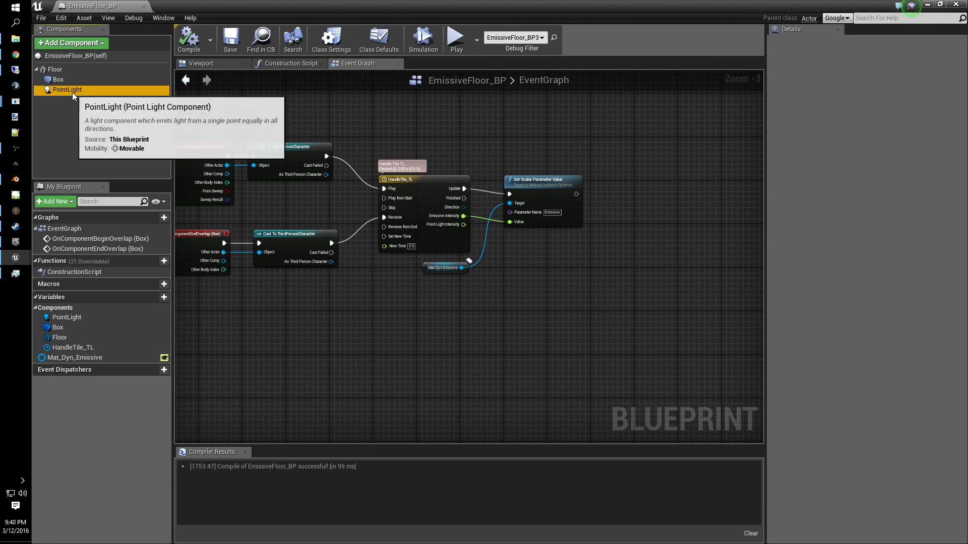
left_click_drag(71, 92, 560, 243)
right_click_drag(614, 261, 541, 275)
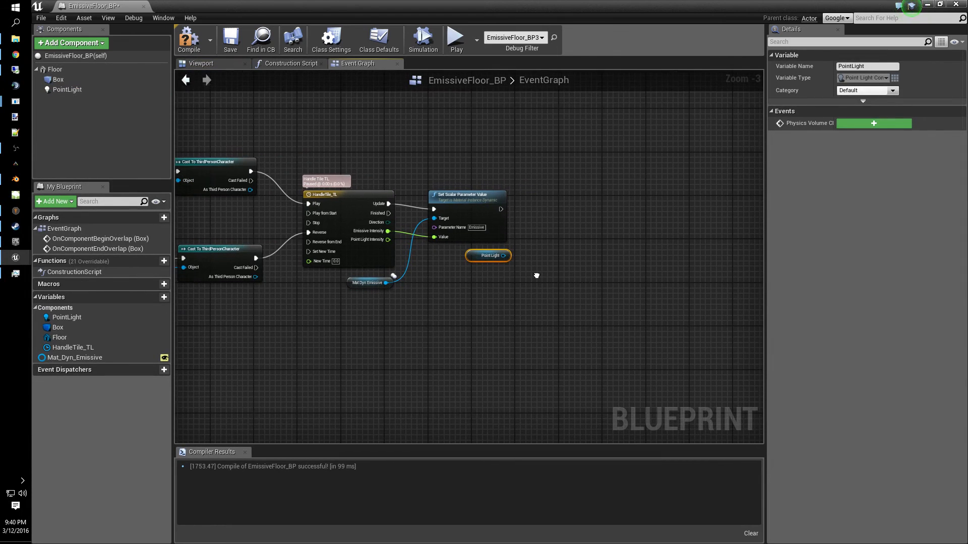
left_click_drag(503, 256, 559, 226)
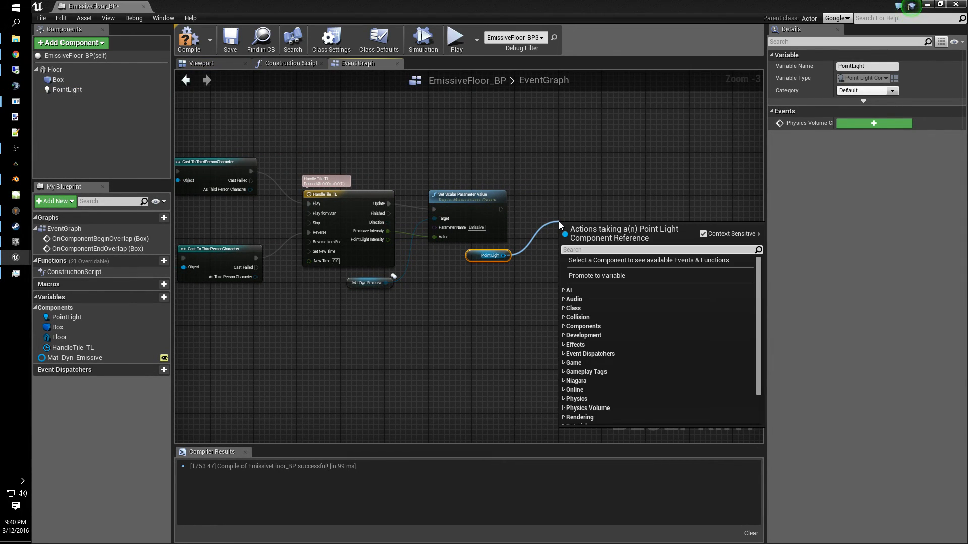
type("vis")
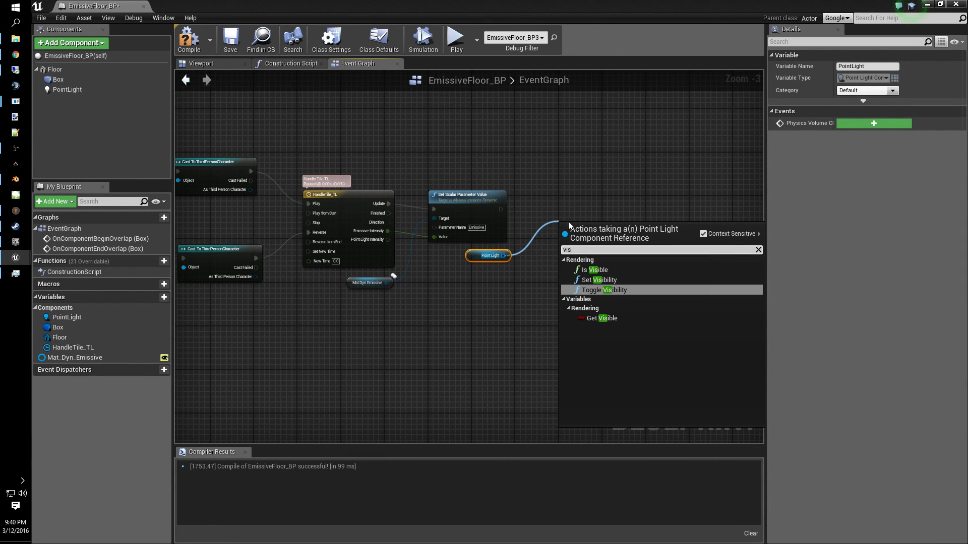
left_click(607, 280)
left_click_drag(602, 240, 580, 212)
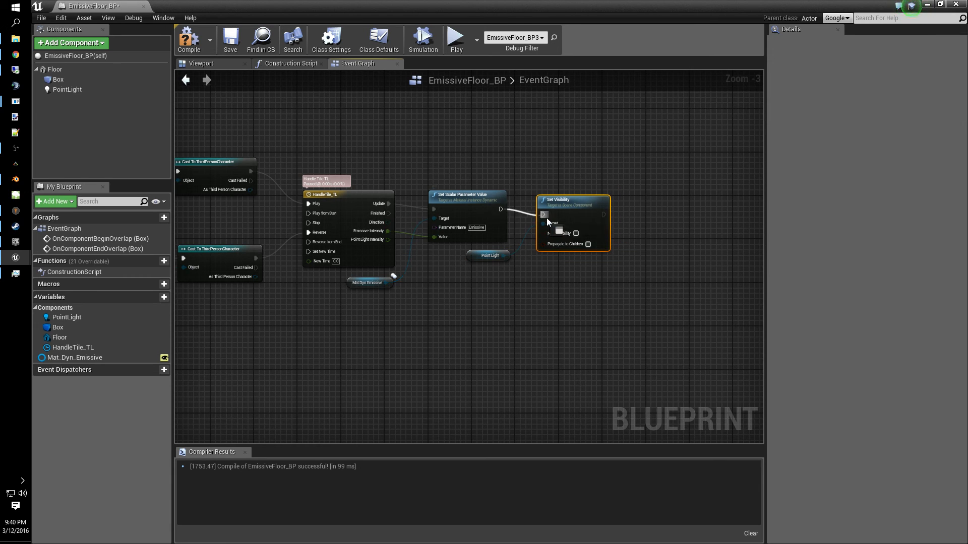
left_click_drag(546, 218, 591, 200)
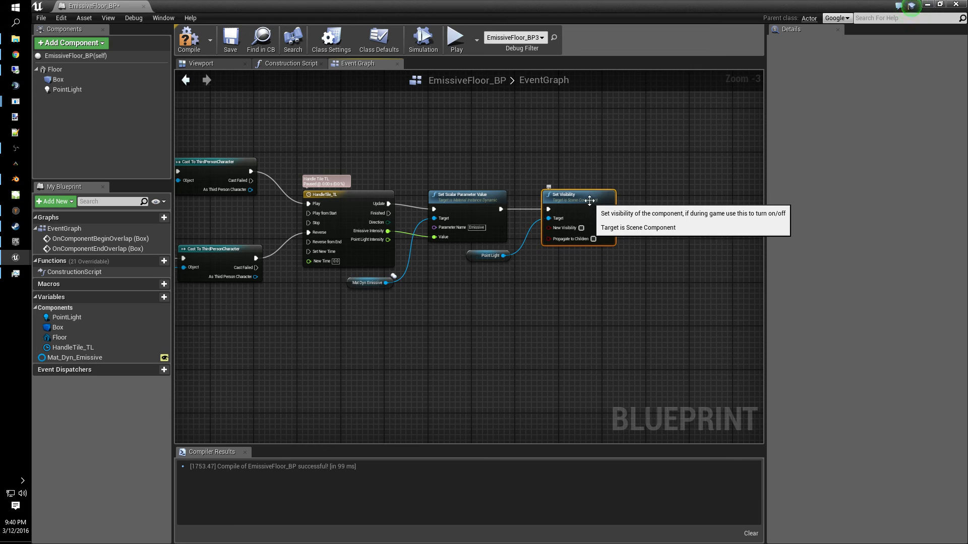
right_click_drag(531, 316, 493, 324)
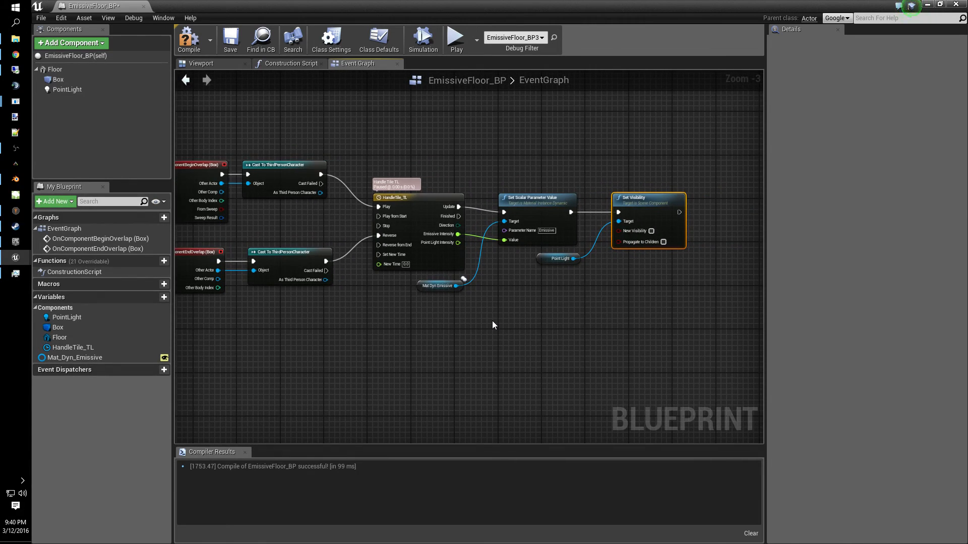
left_click_drag(746, 295, 567, 244)
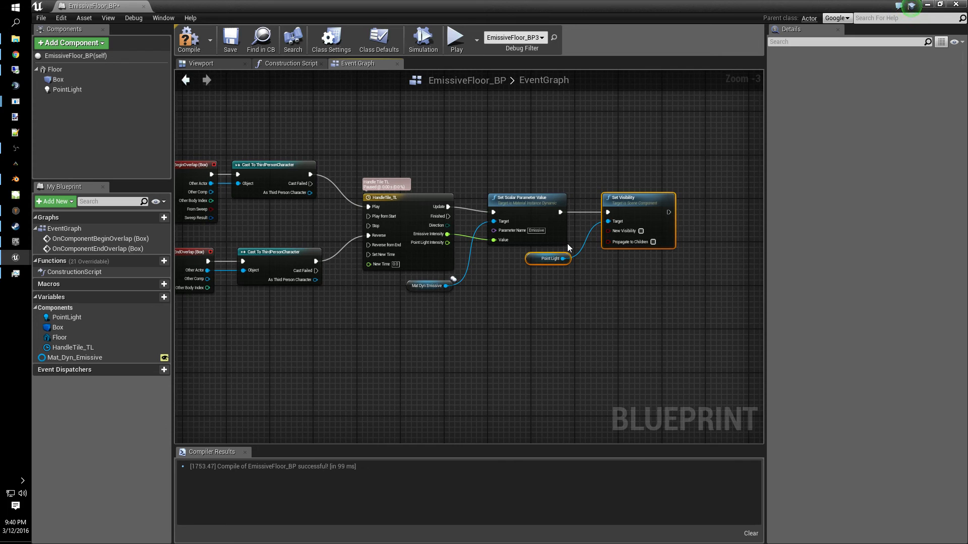
key("Delete")
- Shift the timeline, Set Scalar Parameter Value and material nodes further right to make room
right_click_drag(315, 370, 448, 371)
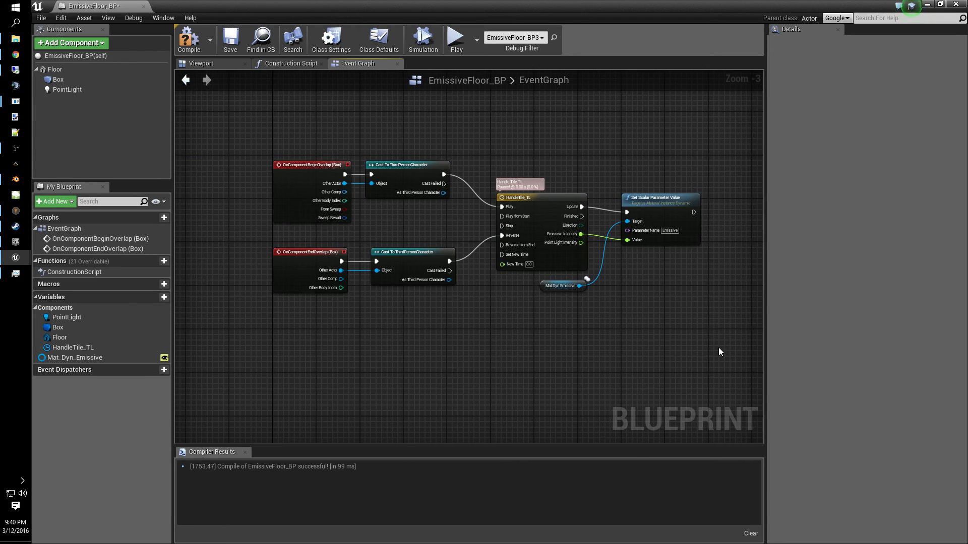
left_click_drag(718, 346, 492, 153)
left_click_drag(541, 194, 698, 194)
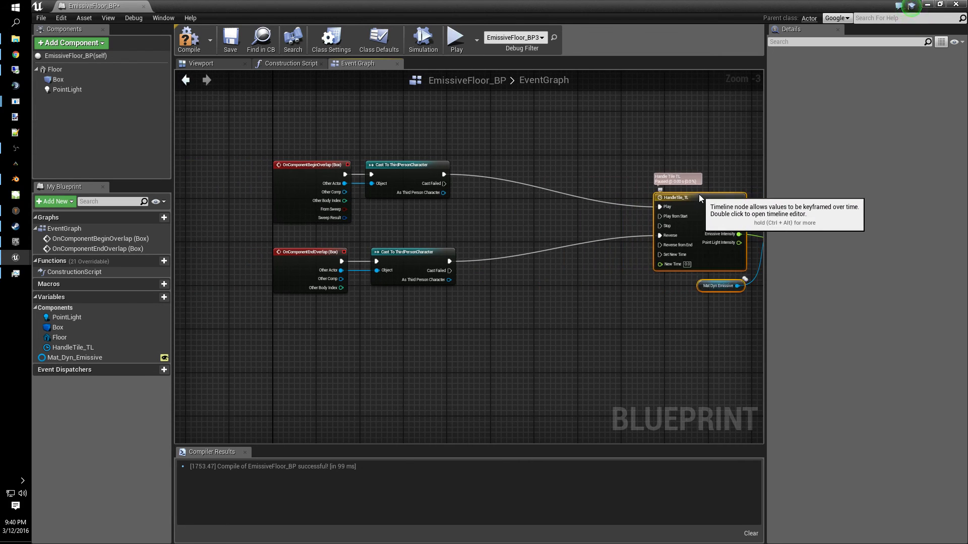
right_click_drag(563, 353, 442, 372)
- Add a PointLight reference and create a Set Visibility node from it with New Visibility enabled
left_click_drag(70, 90, 410, 184)
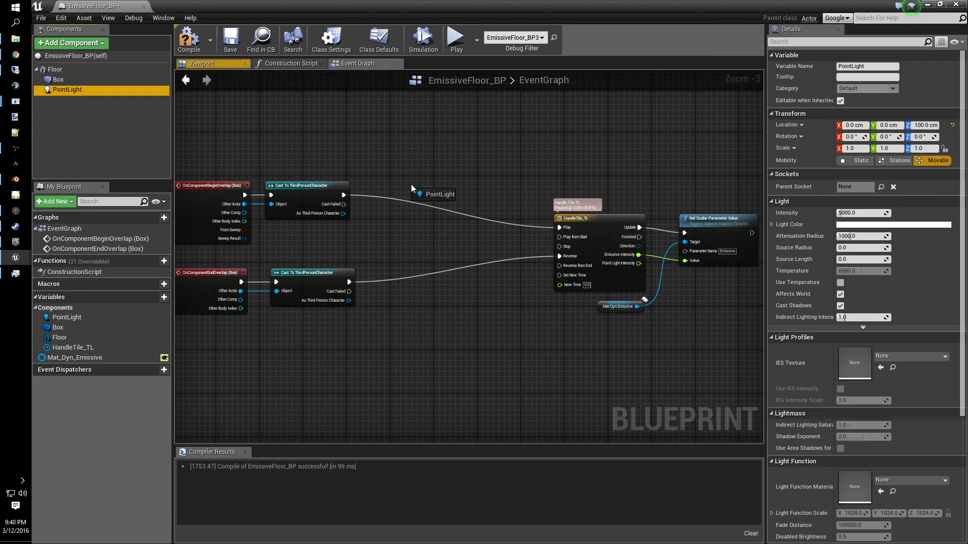
left_click_drag(333, 244, 392, 199)
type("set cvis")
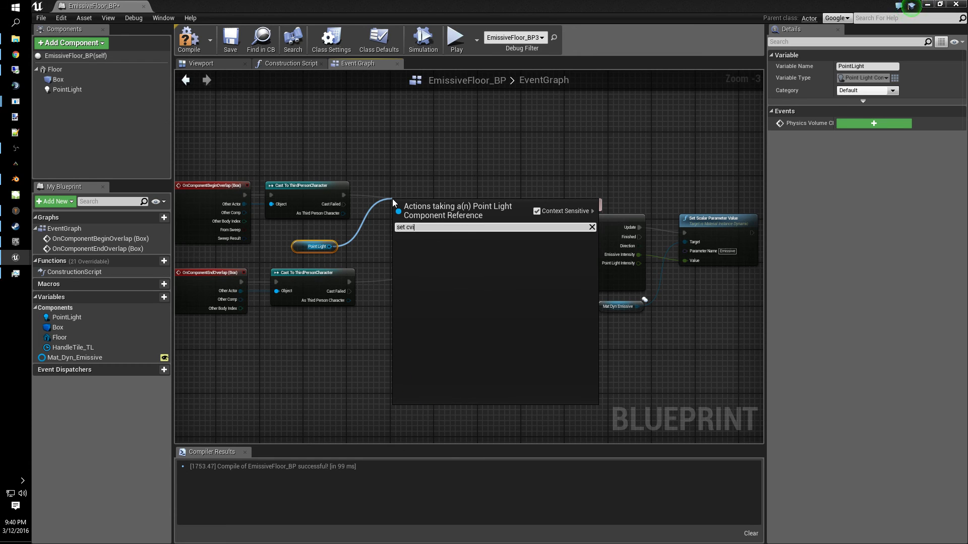
key("BackSpace")
key("BackSpace")
key("BackSpace")
type("vis")
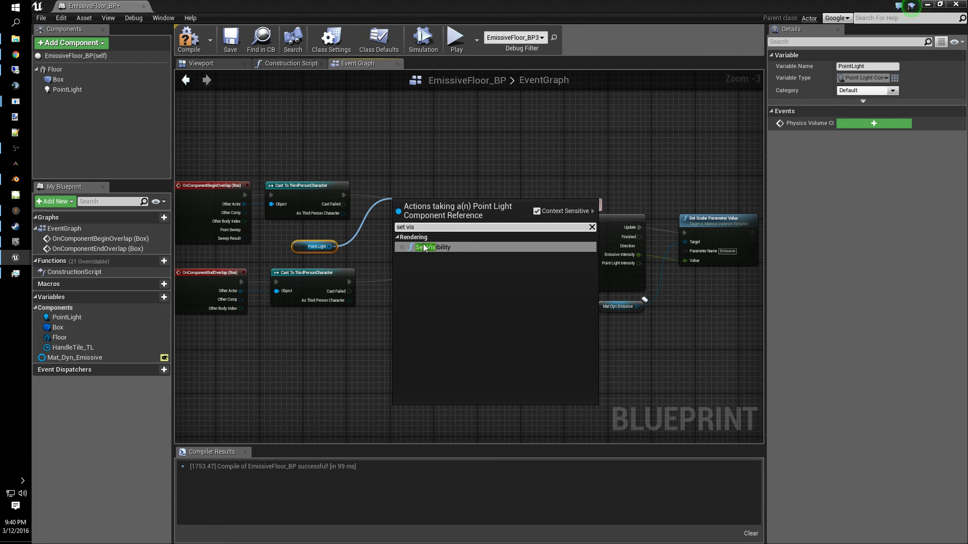
left_click(425, 248)
left_click(429, 236)
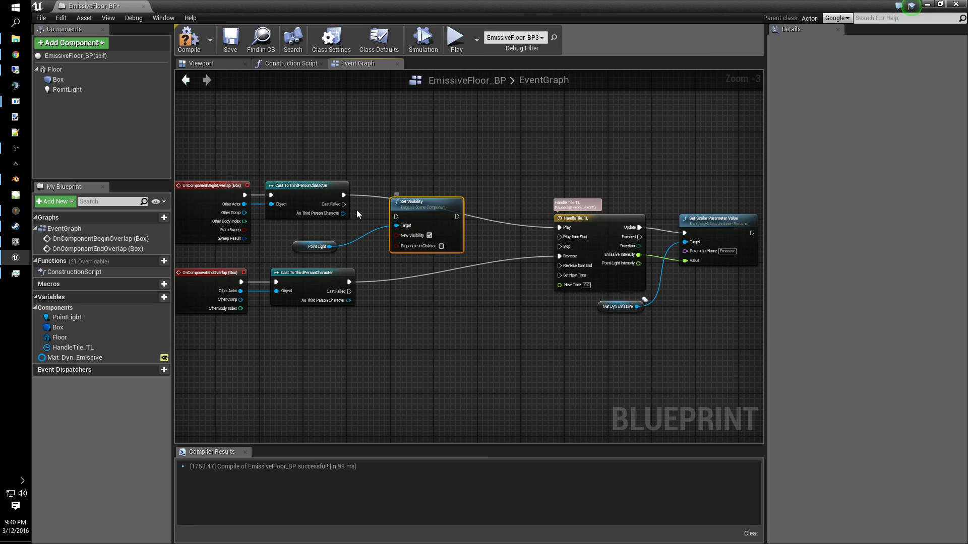
- Connect the begin-overlap cast to the Set Visibility node and its output to the timeline's Play input
left_click_drag(340, 197, 396, 217)
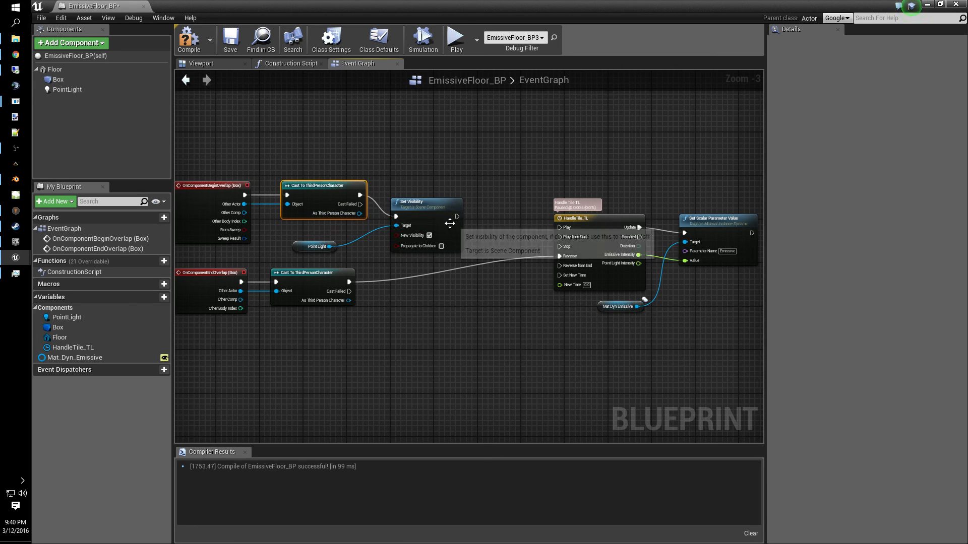
left_click_drag(456, 217, 559, 226)
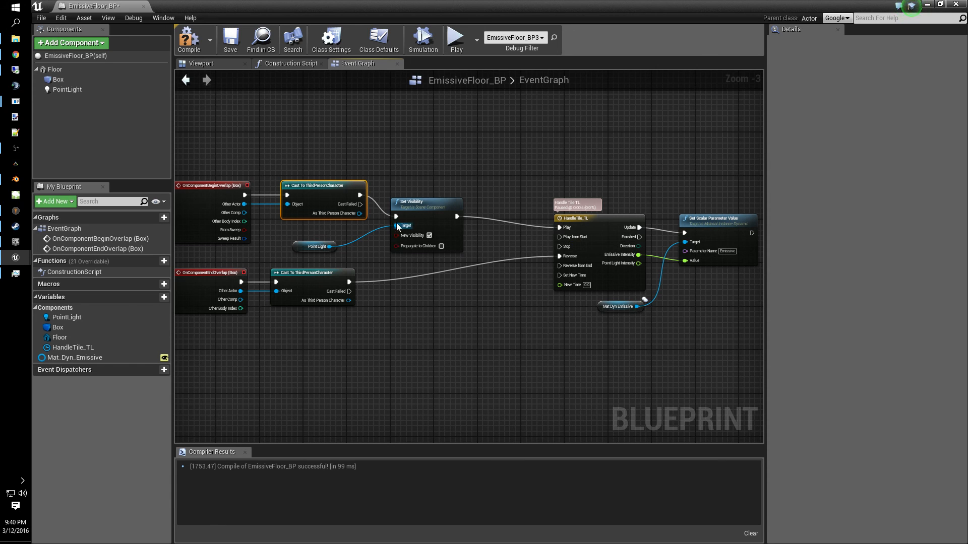
left_click_drag(428, 217, 456, 217)
- Add a second Set Visibility node on the PointLight with New Visibility enabled, wired between the end-overlap cast and the timeline's Reverse
right_click_drag(462, 384, 478, 326)
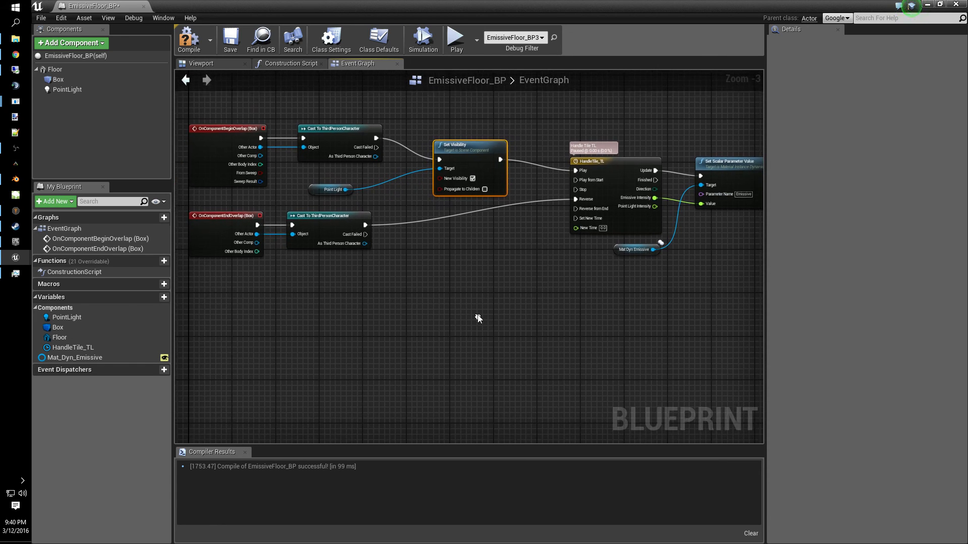
left_click_drag(346, 188, 460, 239)
type("set vis")
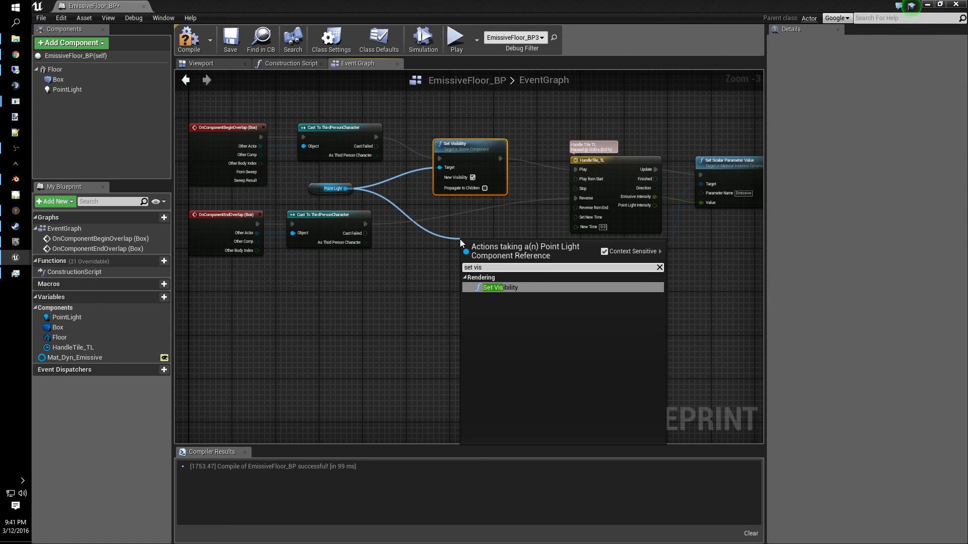
left_click(522, 281)
left_click_drag(498, 244, 472, 215)
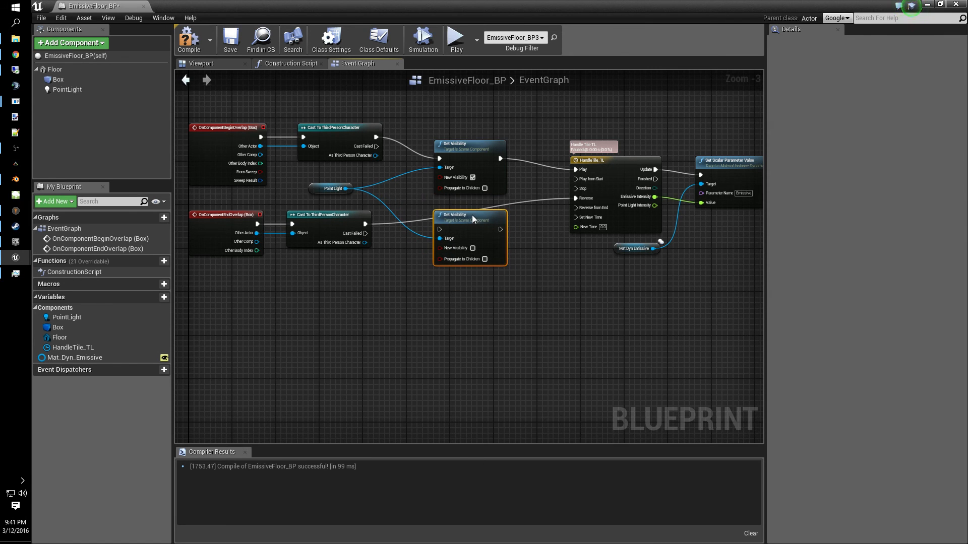
left_click(472, 248)
left_click_drag(365, 223, 366, 226)
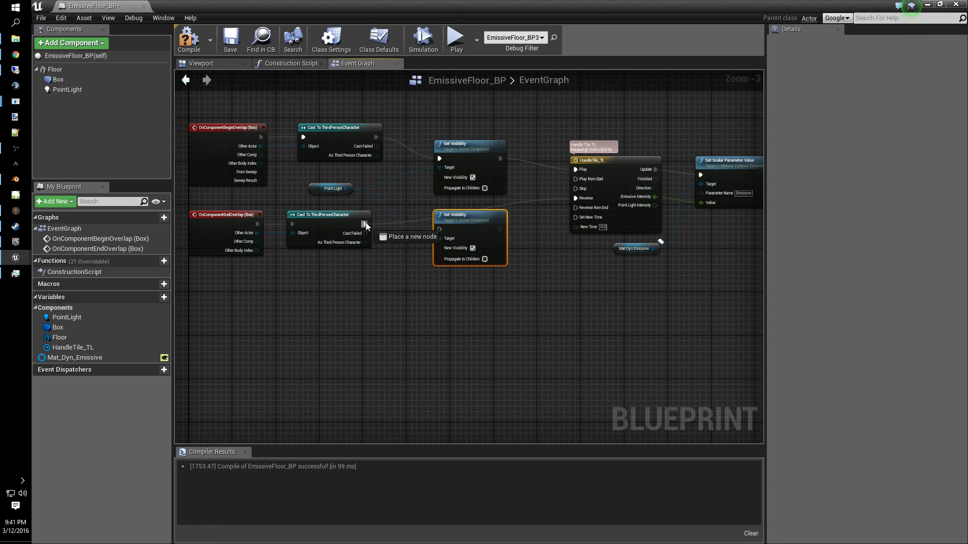
left_click_drag(438, 229, 438, 230)
left_click_drag(500, 229, 577, 198)
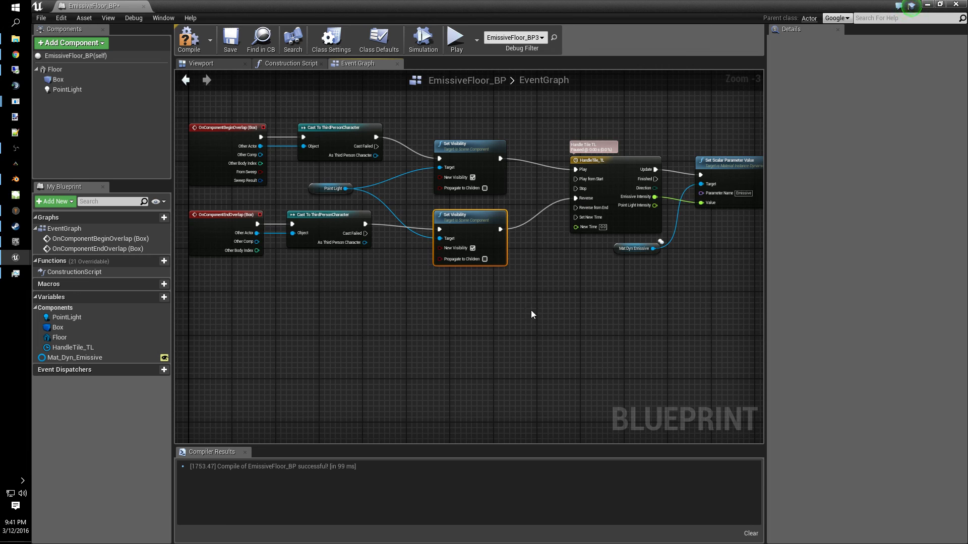
- Align the two Set Visibility nodes in the graph and save the blueprint
mouse_move(531, 310)
right_mouse_down()
mouse_move(573, 340)
mouse_move(528, 318)
right_mouse_up()
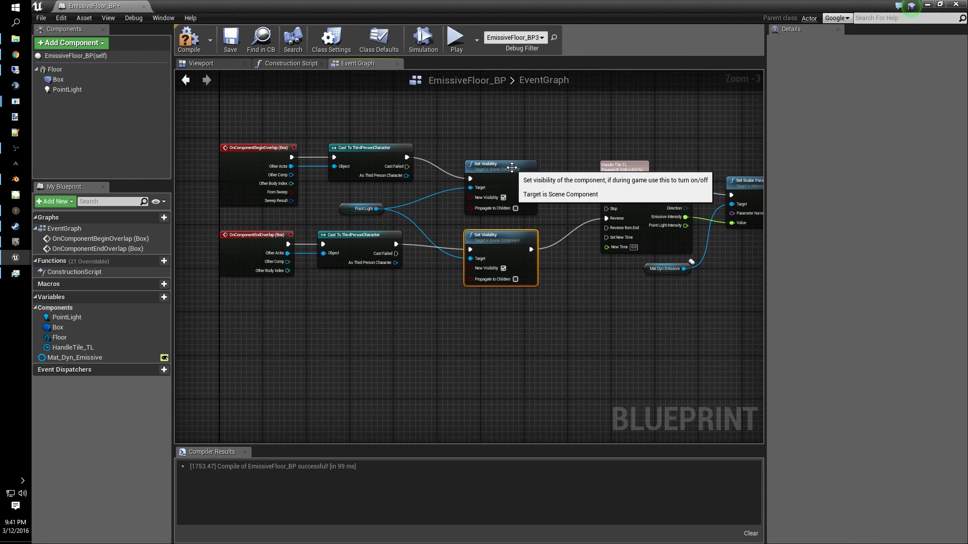
left_click_drag(509, 164, 507, 152)
left_click_drag(499, 237, 498, 232)
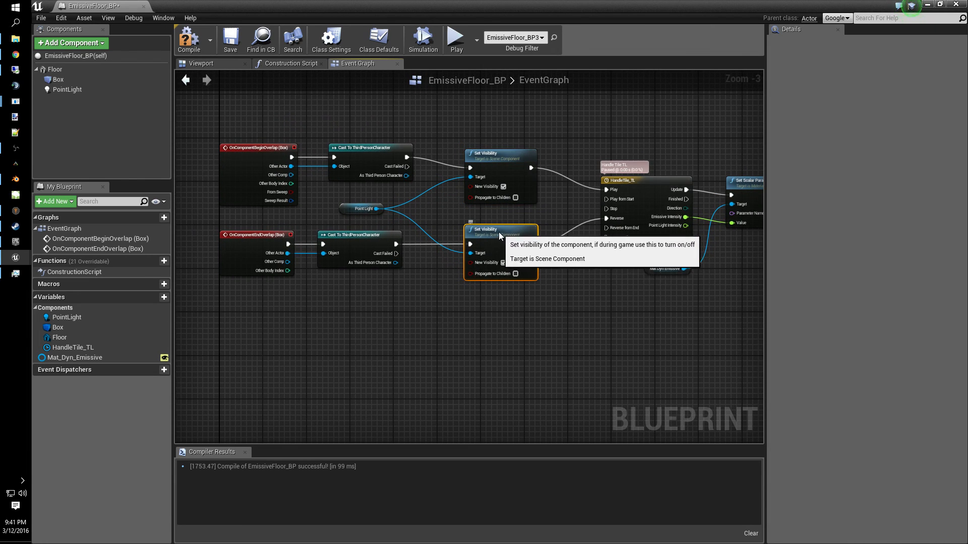
left_click(234, 53)
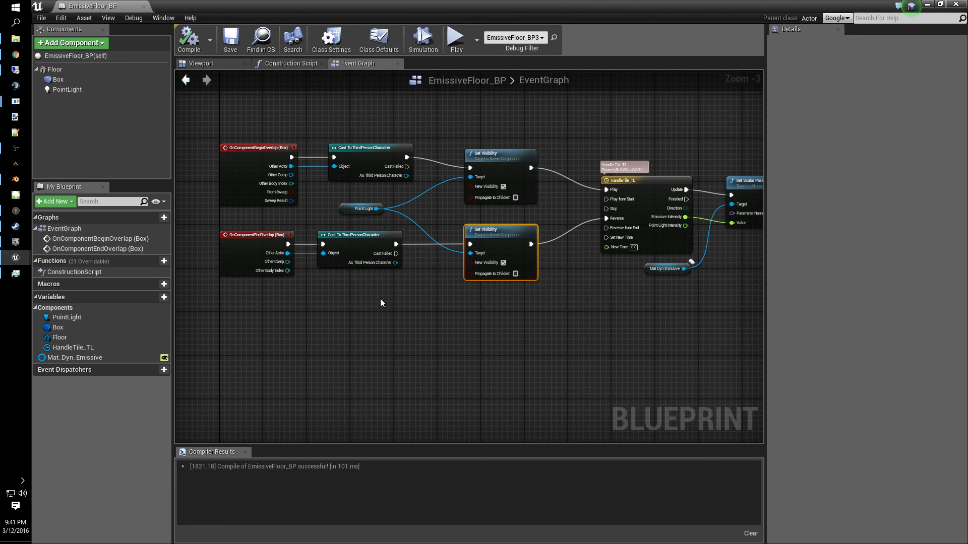
right_click_drag(556, 329, 394, 314)
right_click_drag(620, 247, 527, 259)
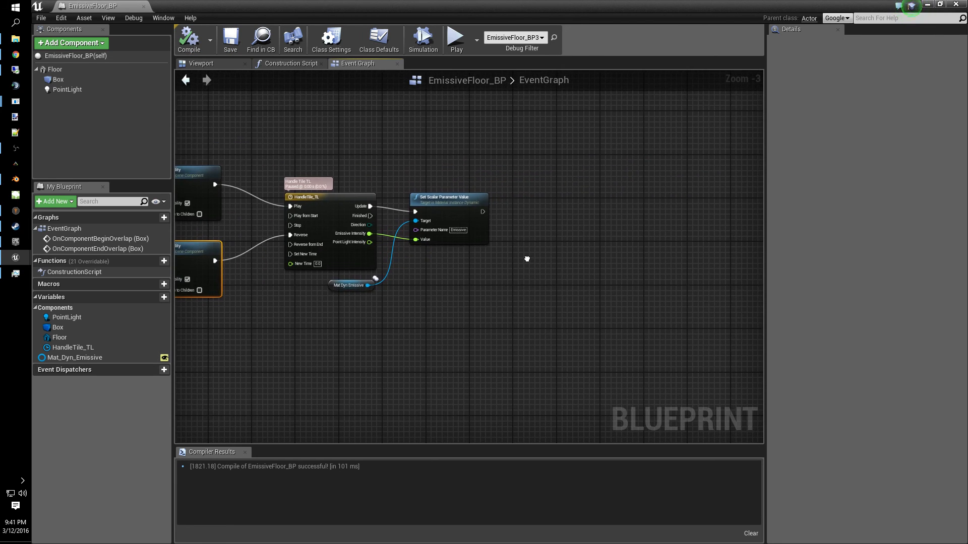
right_click_drag(368, 370, 418, 354)
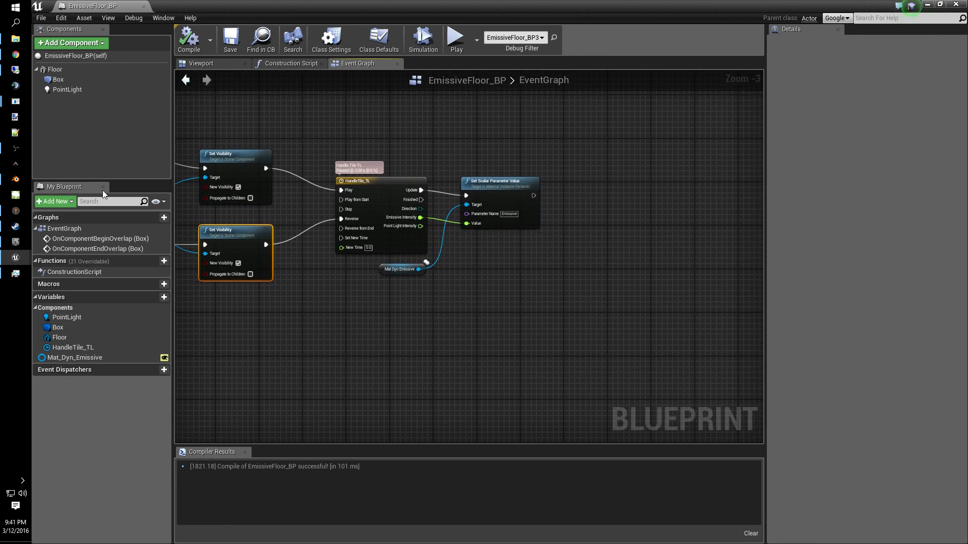
- Add a PointLight reference in the event graph and create a Set Intensity node from it
left_click_drag(67, 89, 599, 200)
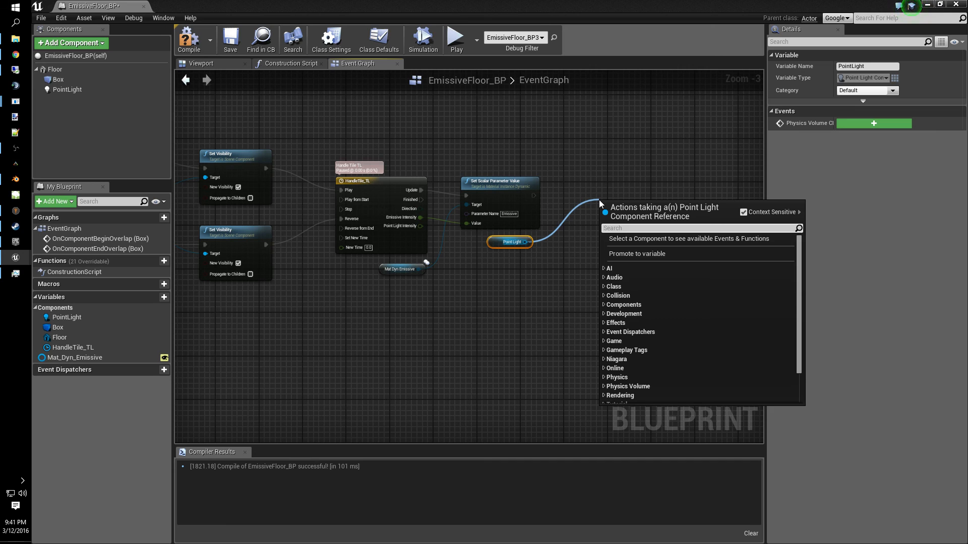
type("set int")
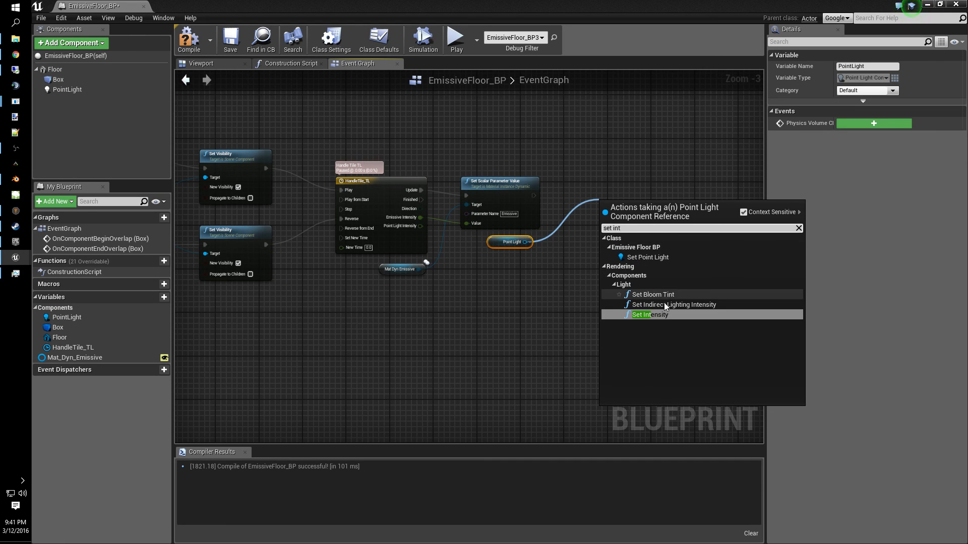
key("Return")
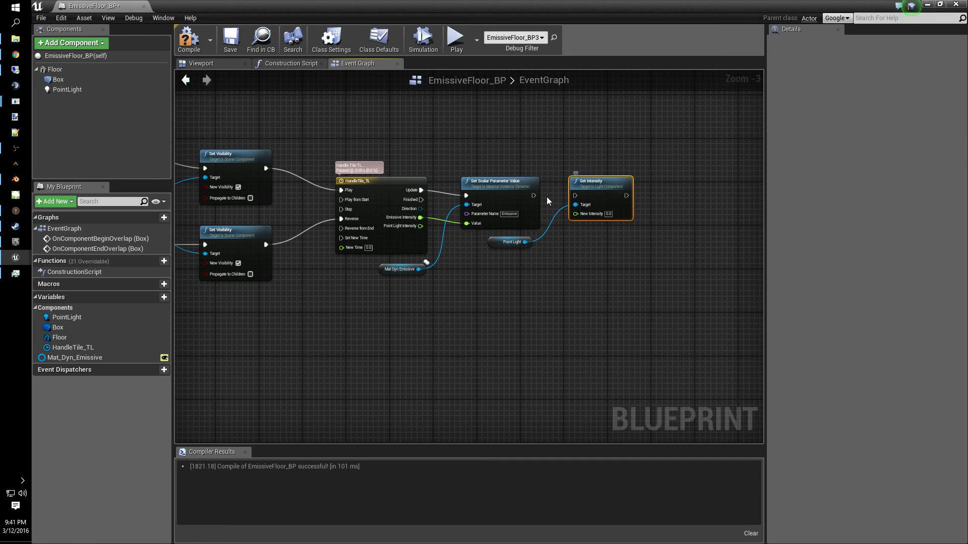
- Chain Set Intensity after Set Scalar Parameter Value, route Point Light Intensity into New Intensity through a reroute node, and compile
left_click_drag(533, 196, 578, 198)
left_click_drag(419, 225, 577, 213)
type("rer")
key("Return")
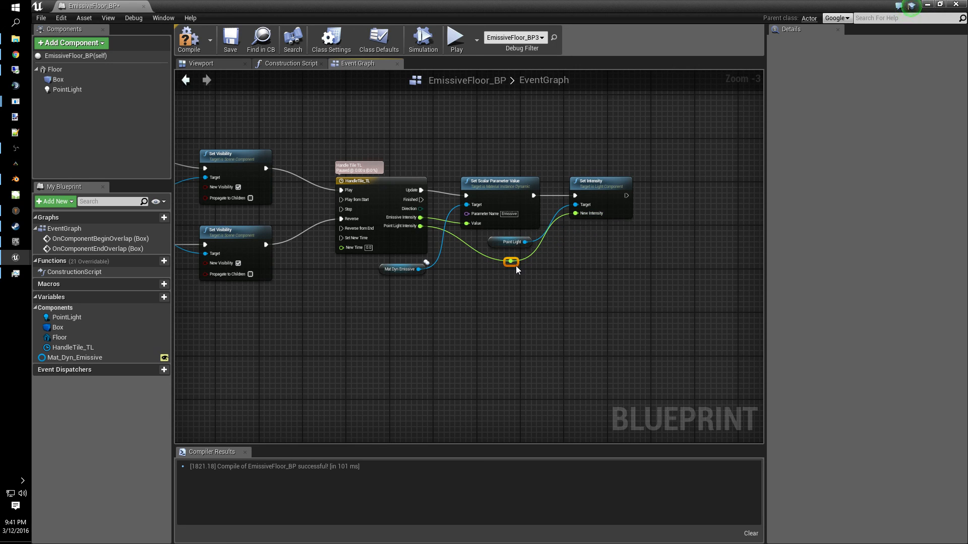
left_click_drag(515, 265, 532, 266)
left_click(189, 41)
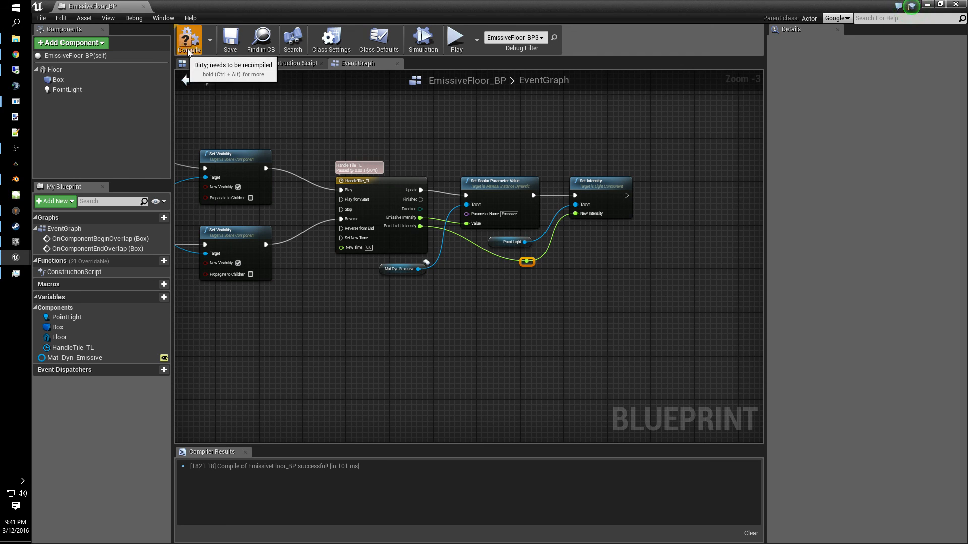
- Play the level and walk the character over the floor tiles to test the light and emissive response
left_click(927, 5)
left_click(513, 40)
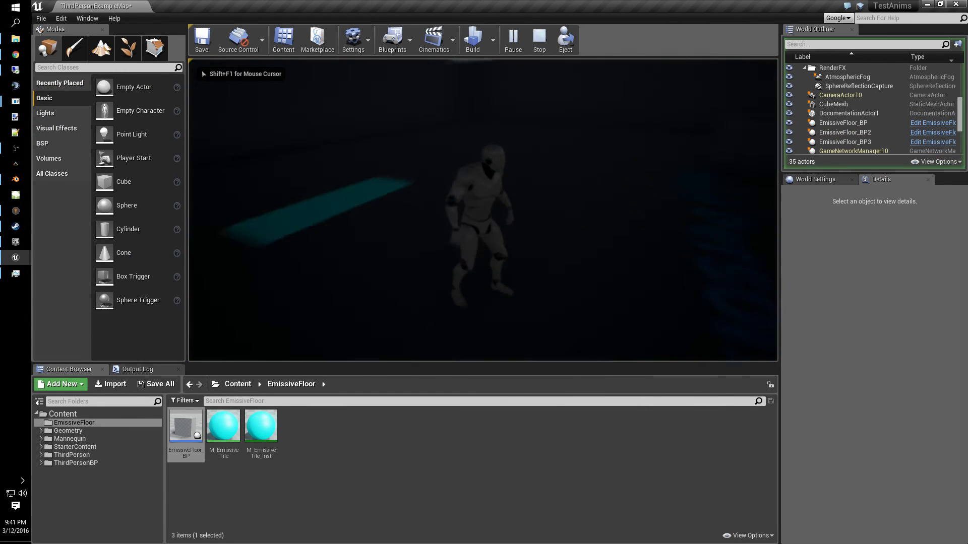
key("w")
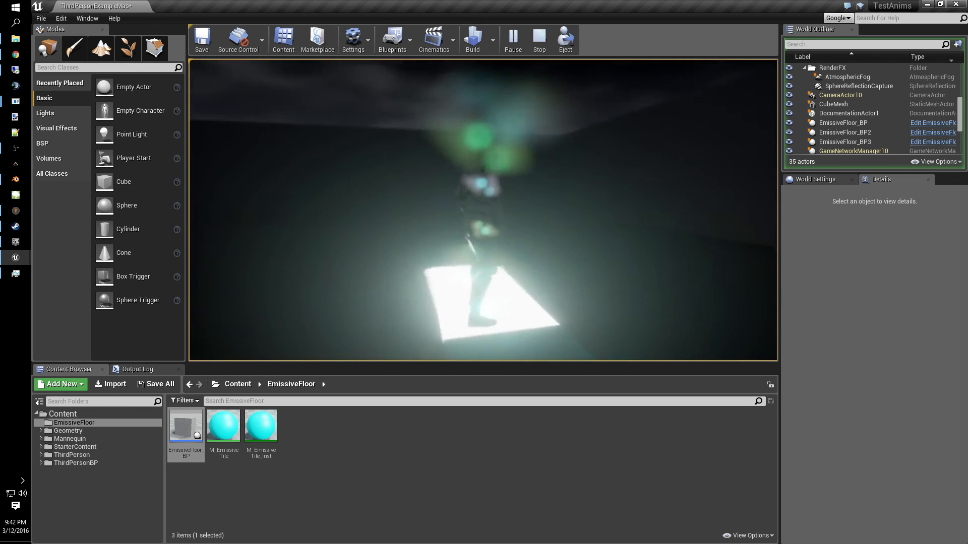
key("a")
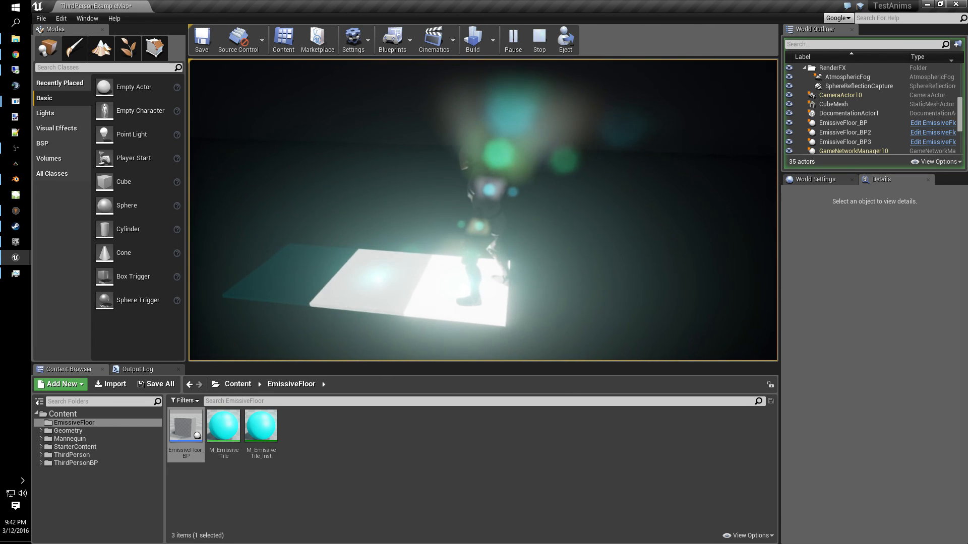
key("w")
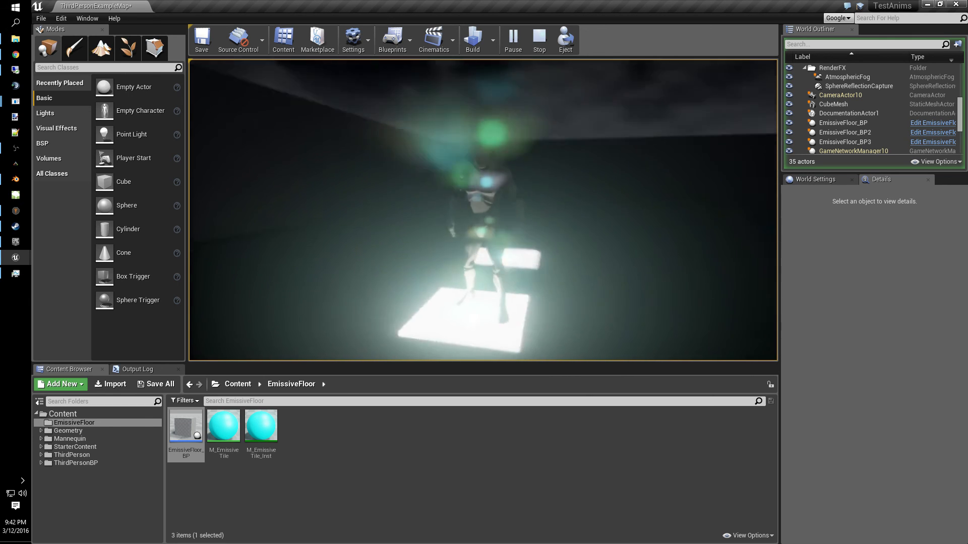
key("a")
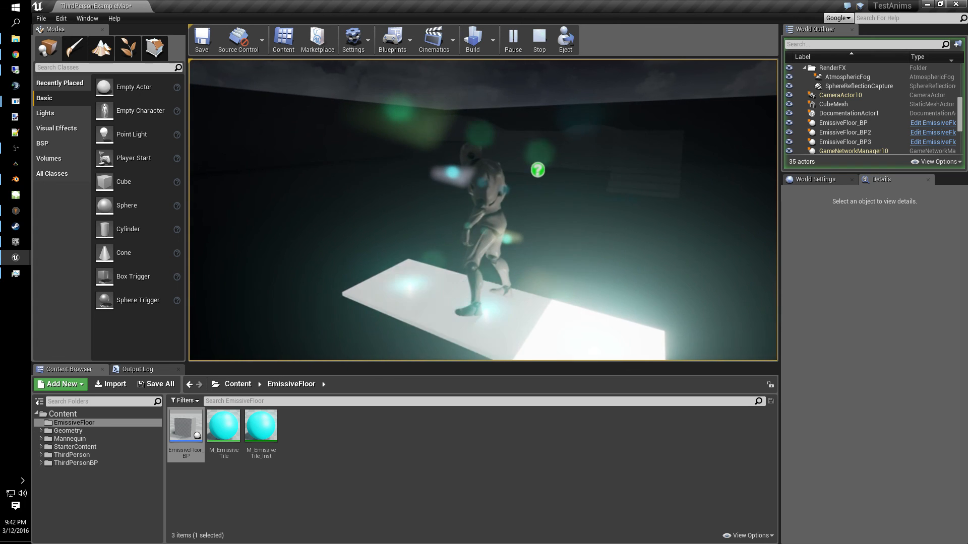
key("a")
key("w")
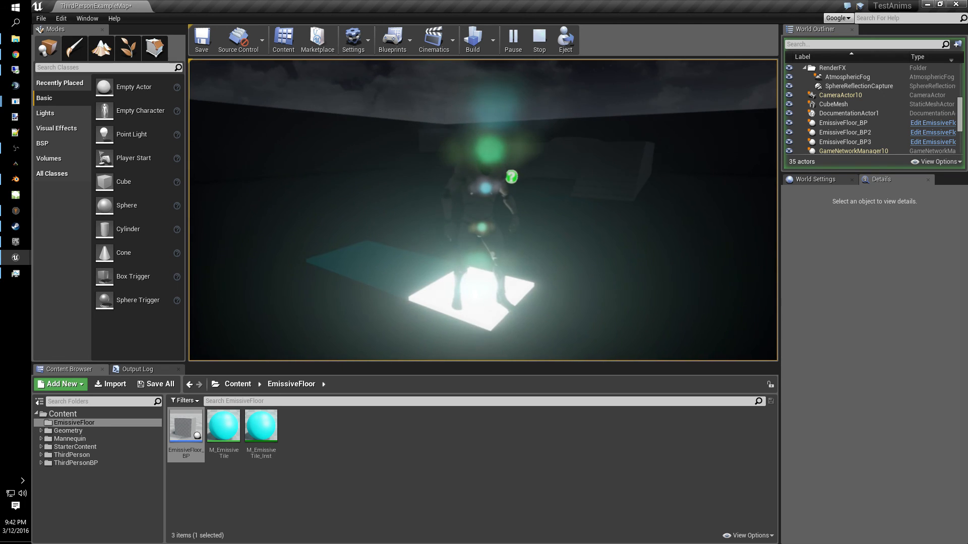
key("a")
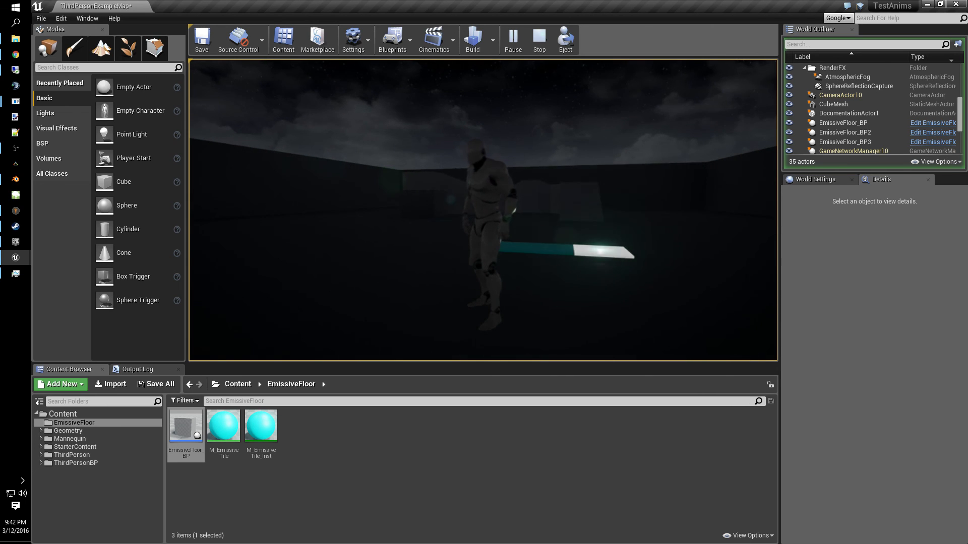
key("w")
key("Escape")
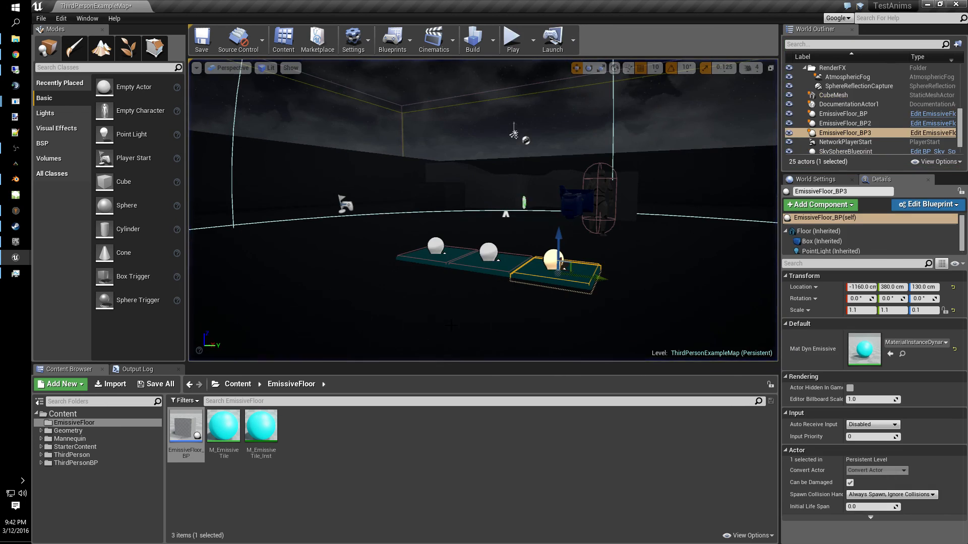
- Open the HandleTile_TL timeline and set its length to 3
mouse_move(15, 257)
left_click(84, 251)
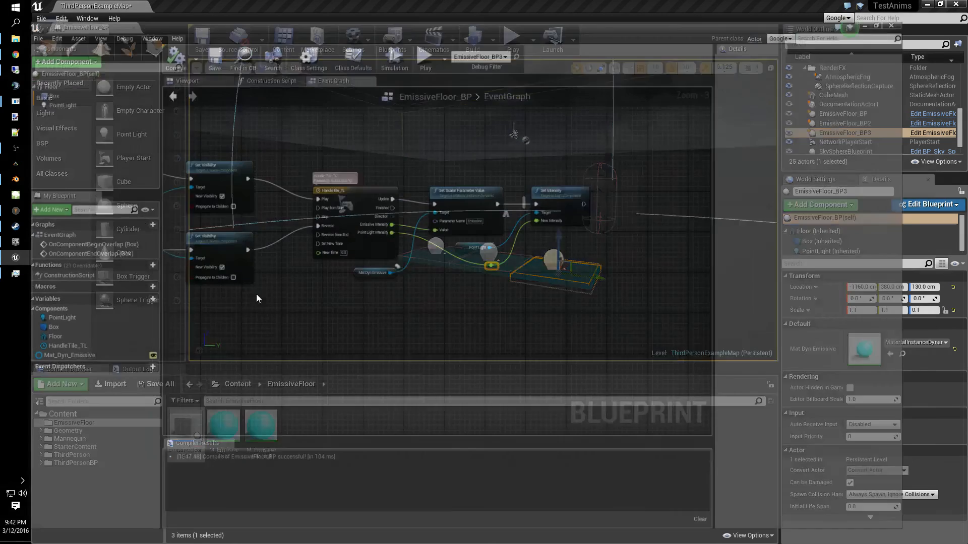
double_click(355, 178)
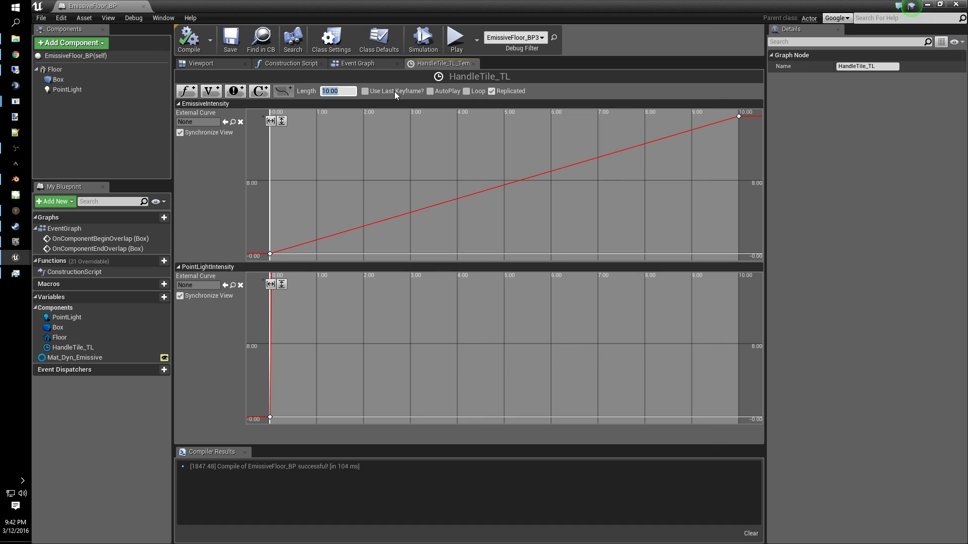
type("3")
key("Return")
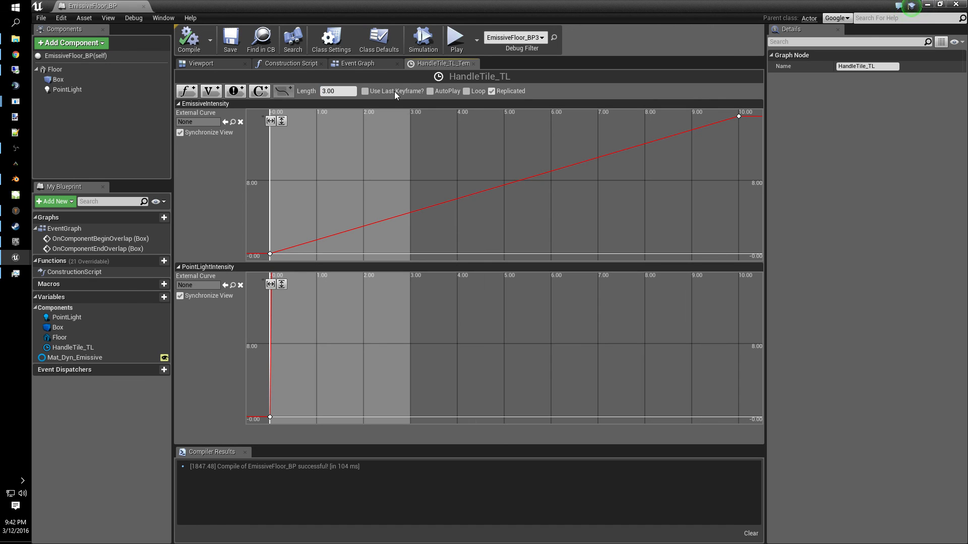
- Move the EmissiveIntensity curve's end keyframe to time 3
left_click(739, 117)
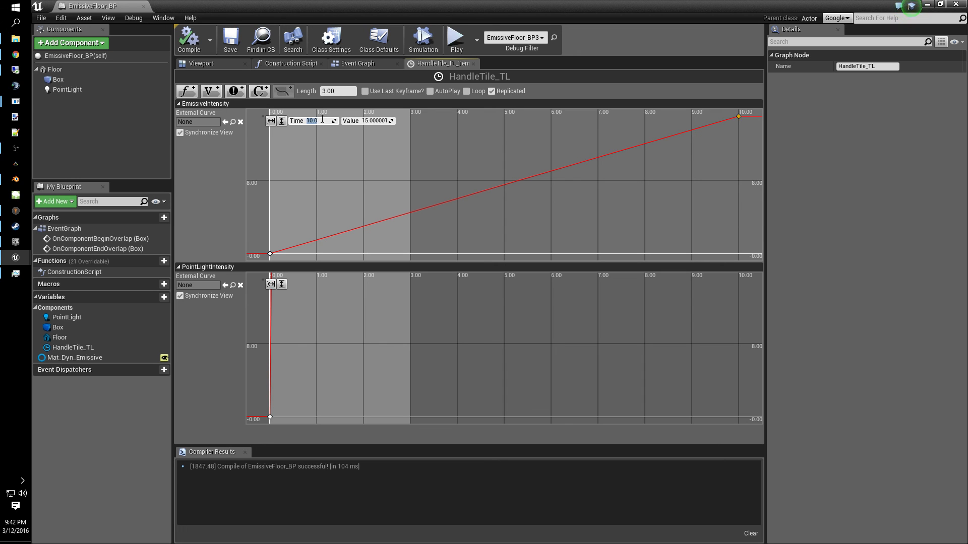
type("3")
key("Return")
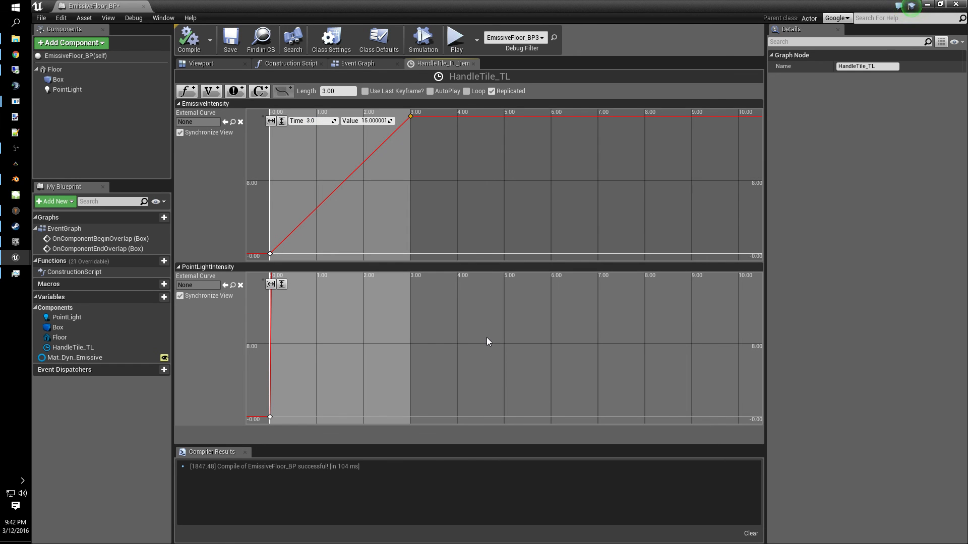
- Set the PointLightIntensity curve's end keyframe to time 3 with value 5000
right_click_drag(461, 347, 587, 542)
right_click_drag(537, 302, 512, 436)
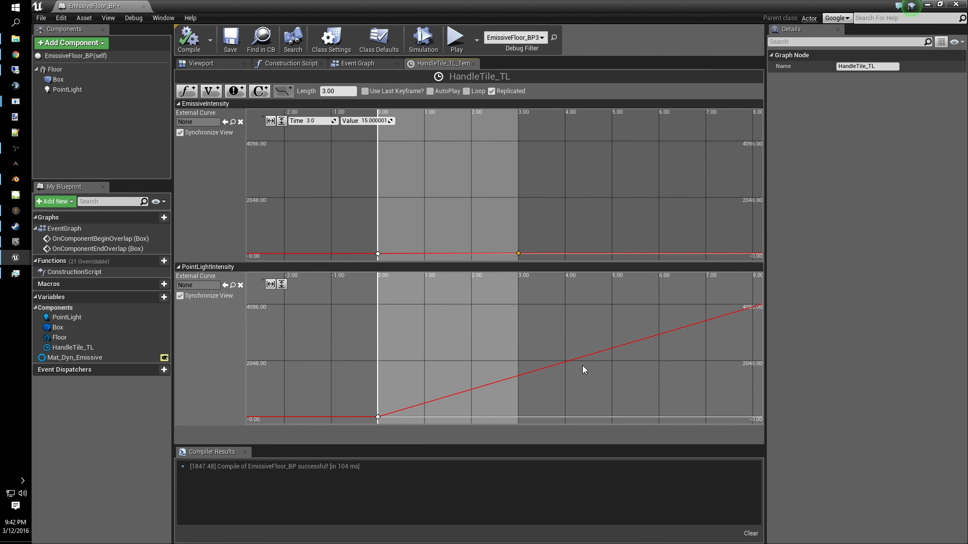
right_click_drag(659, 298, 531, 288)
left_click(621, 276)
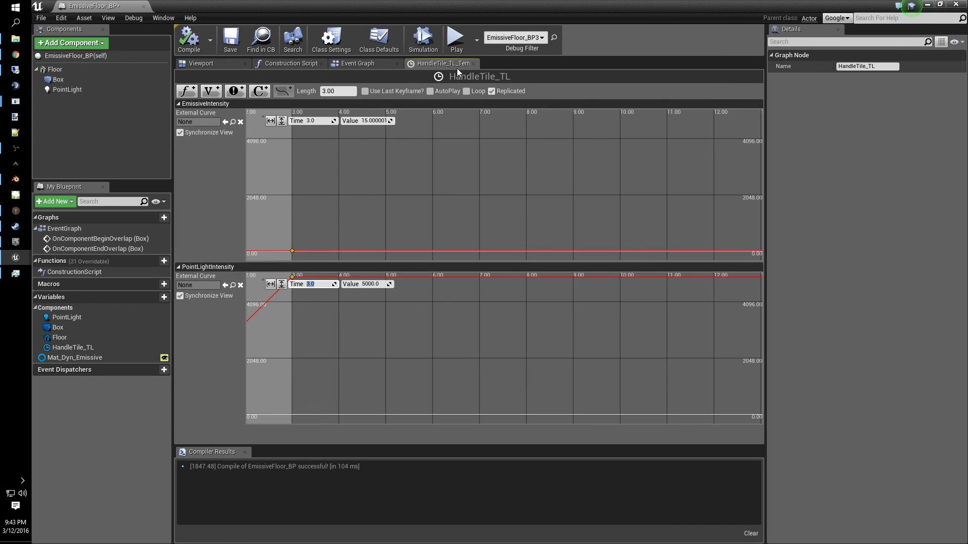
- Return to the event graph, play the level, and walk across the tiles to test the shortened animation
left_click(473, 64)
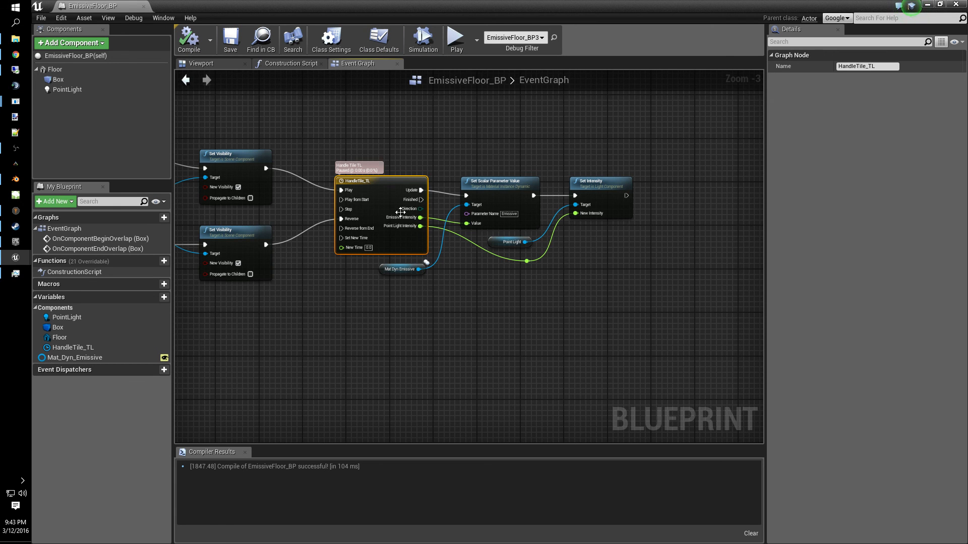
left_click(456, 38)
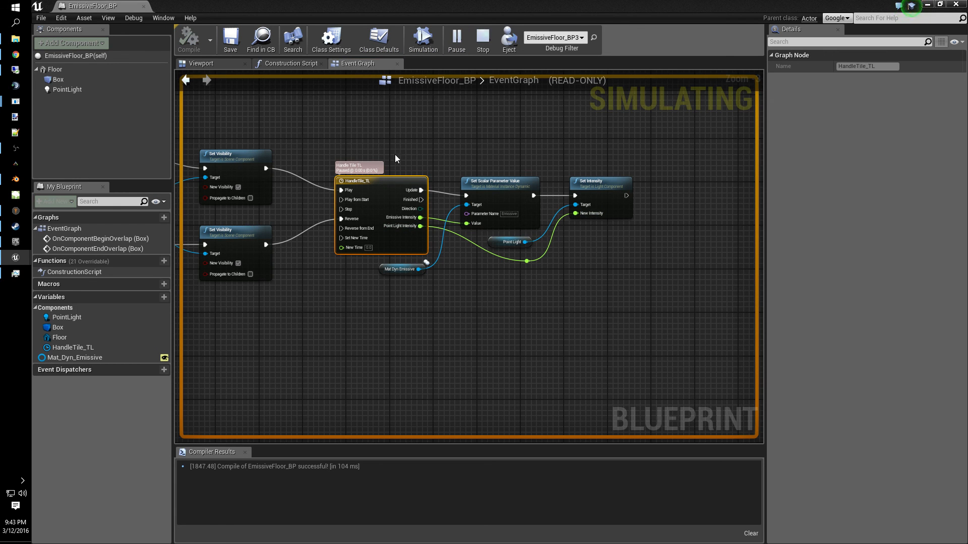
left_click(928, 5)
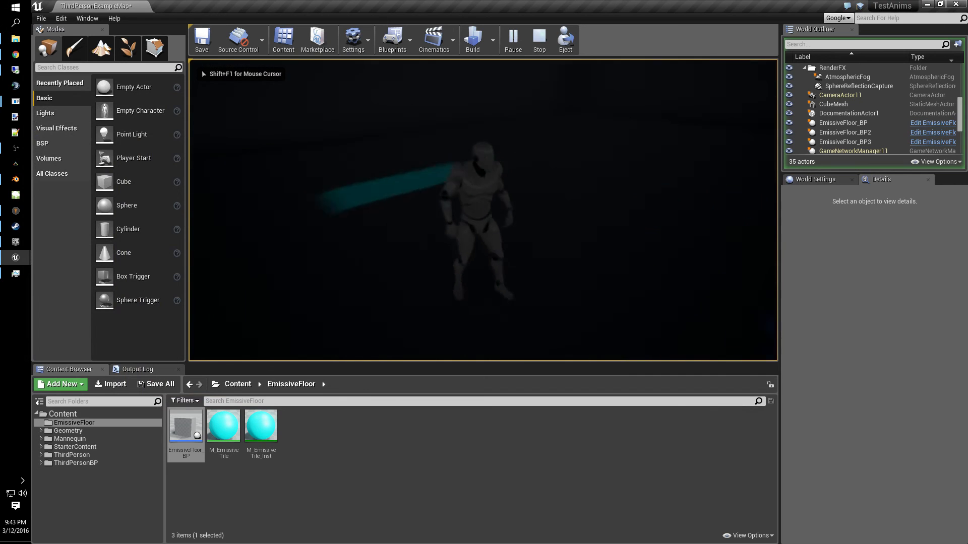
key("w")
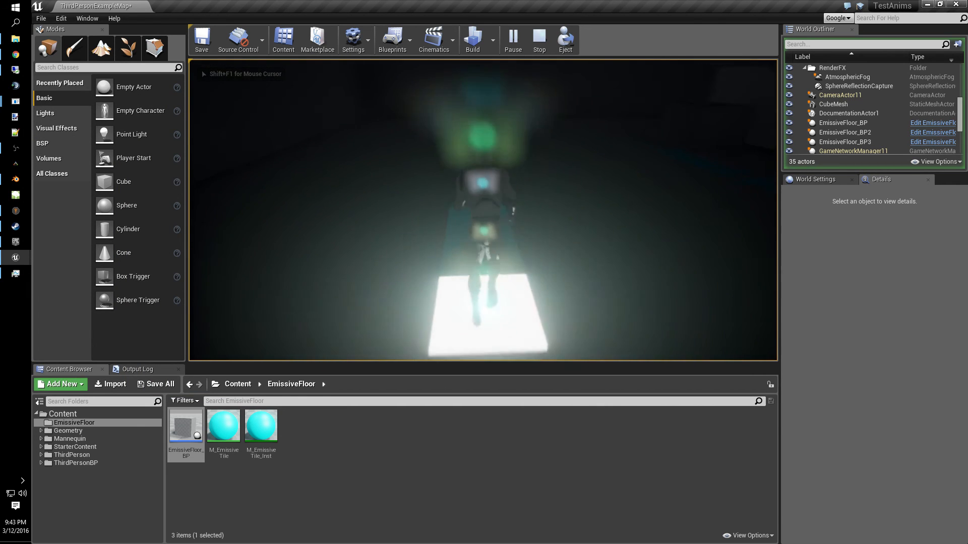
key("w")
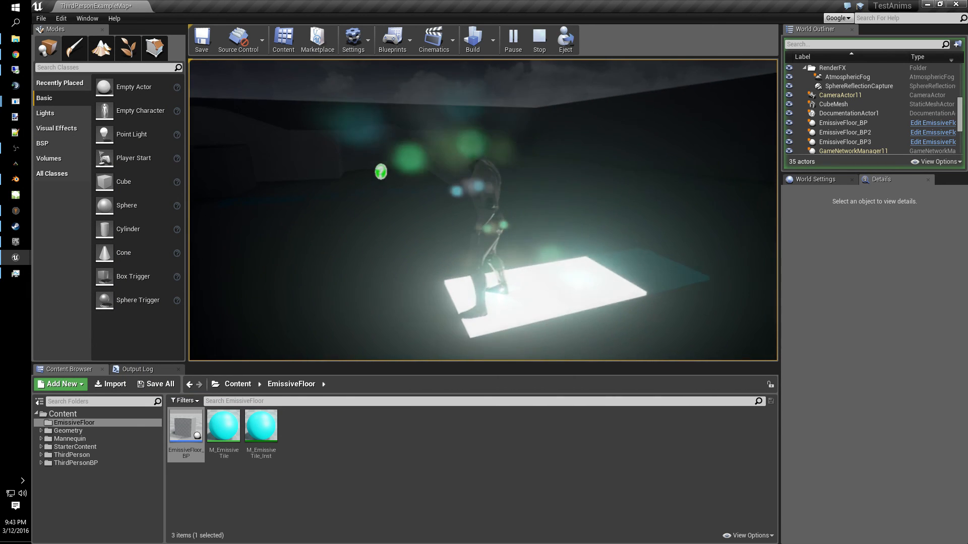
key("w")
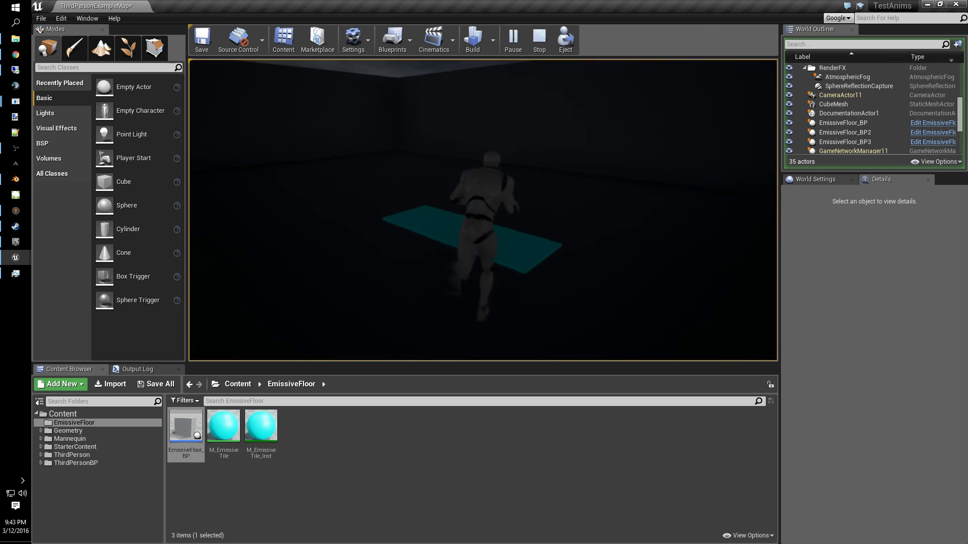
key("w")
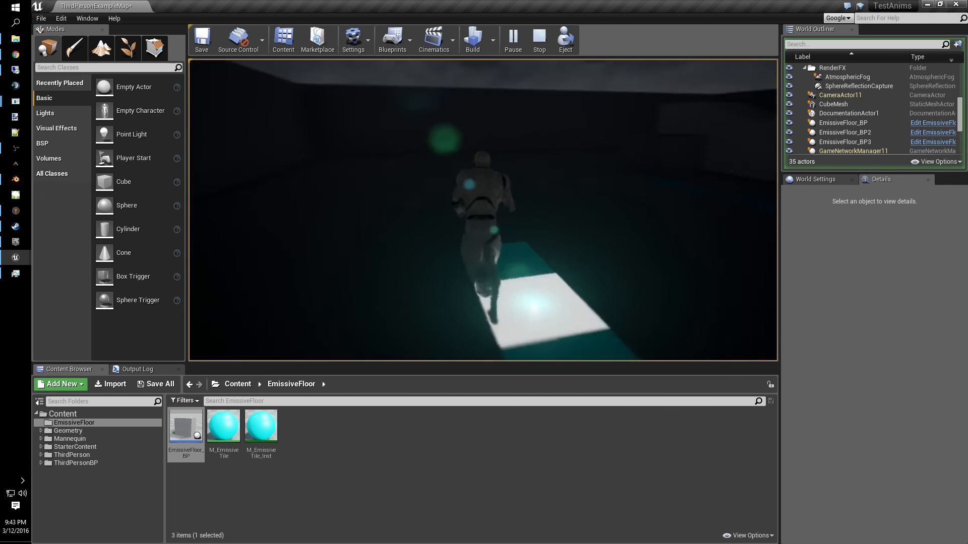
key("w")
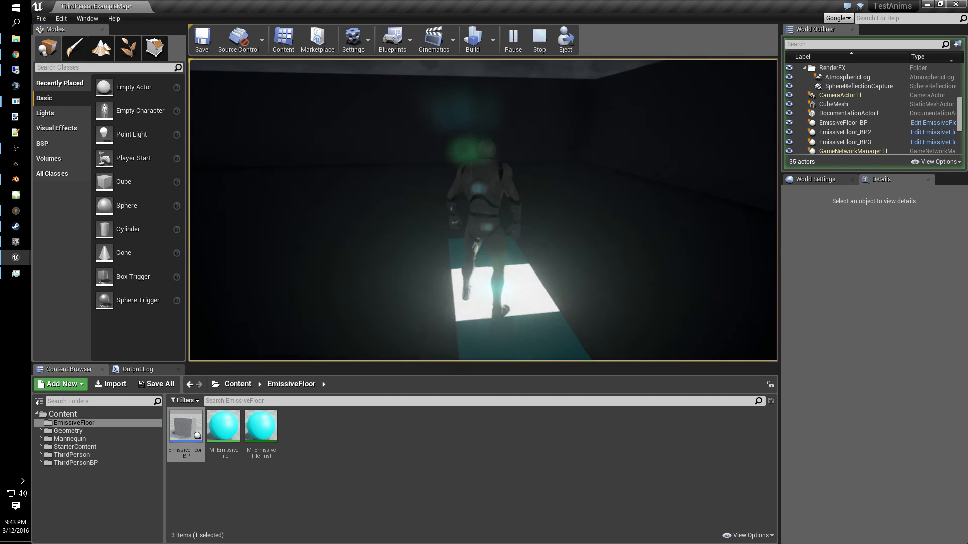
key("w")
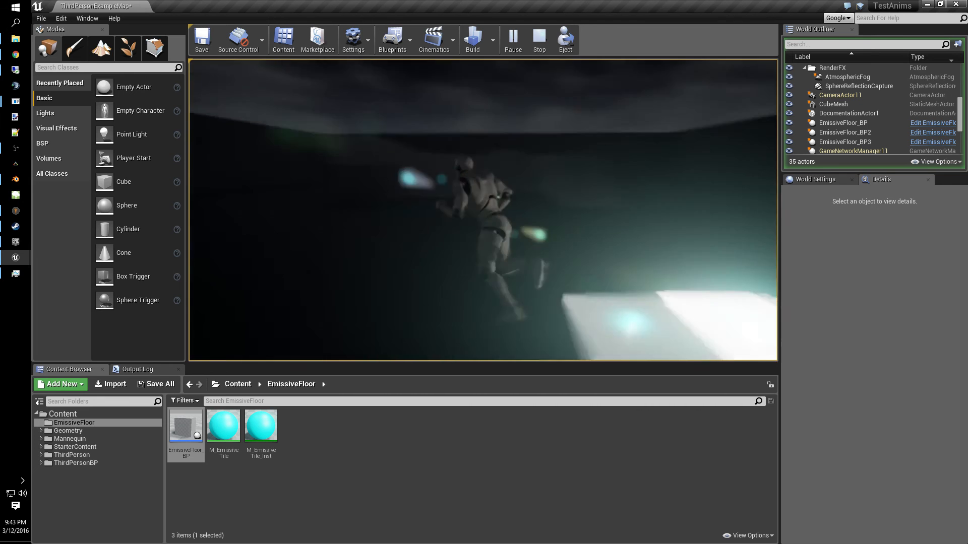
key("w")
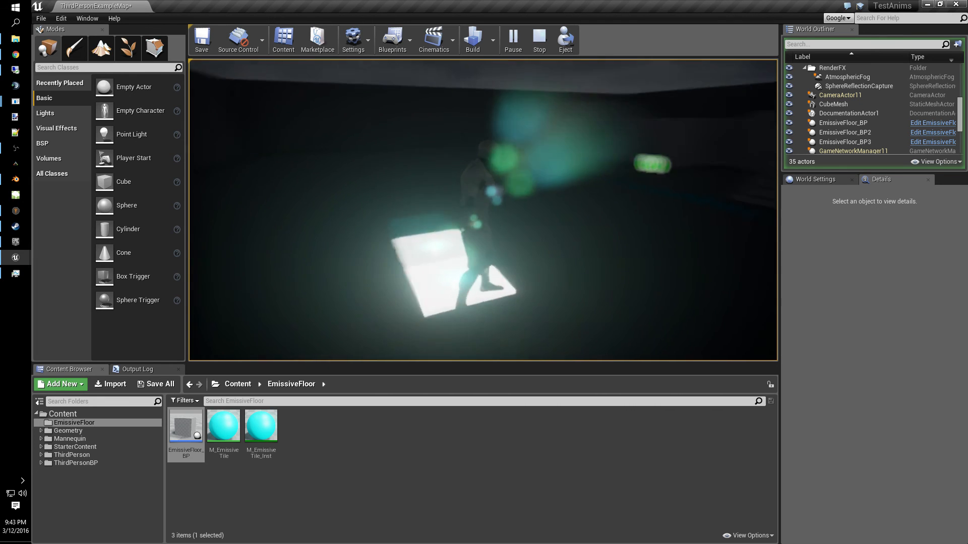
key("w")
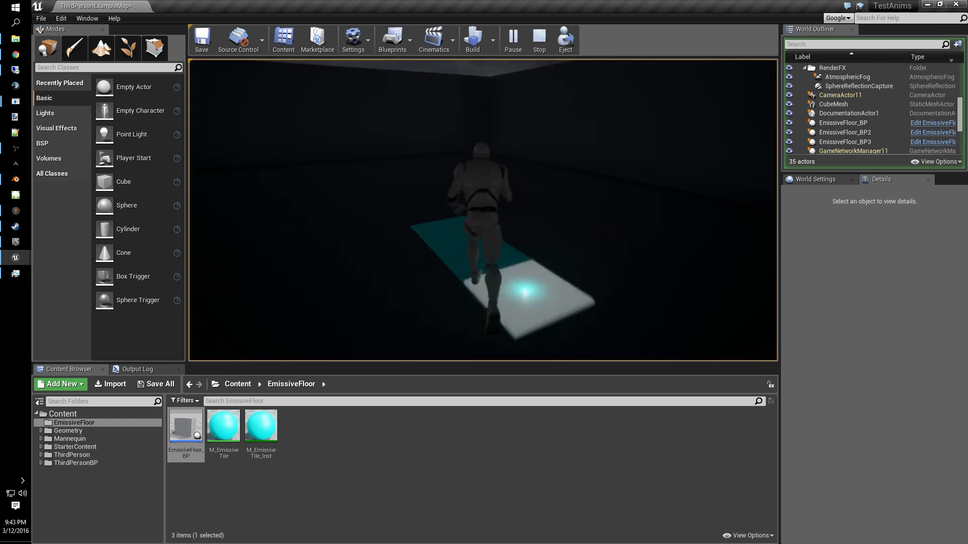
key("w")
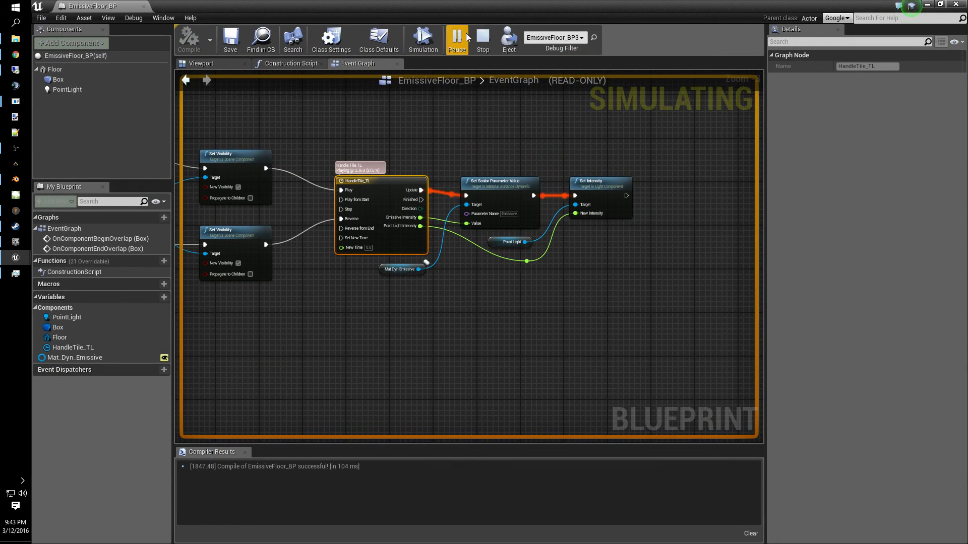
left_click(20, 151)
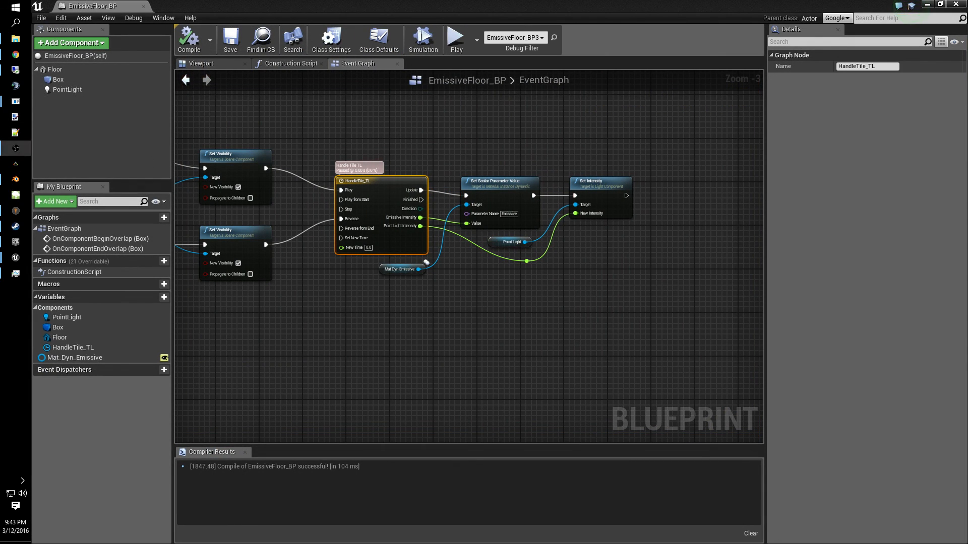